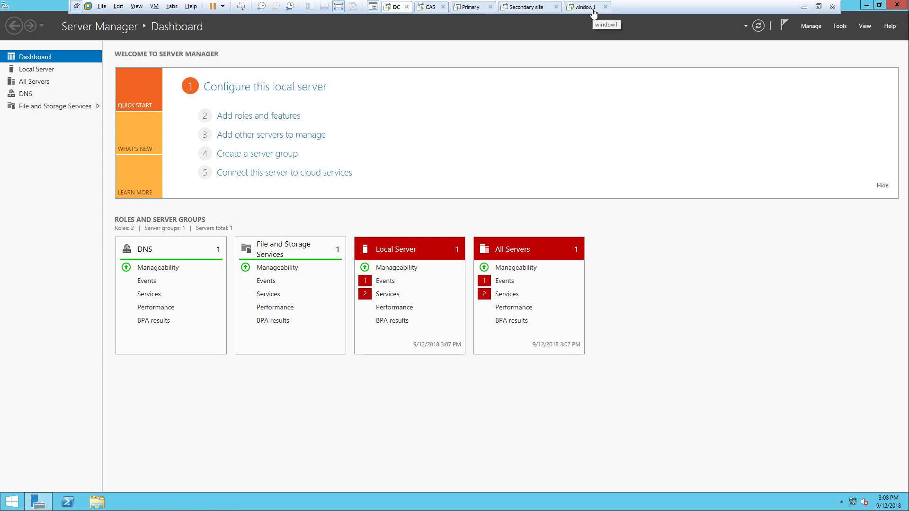
- Toggle DC's full-screen view and flip between the DC and CAS machines, ending on DC
{"action": "left_click", "coordinate": [822, 6]}
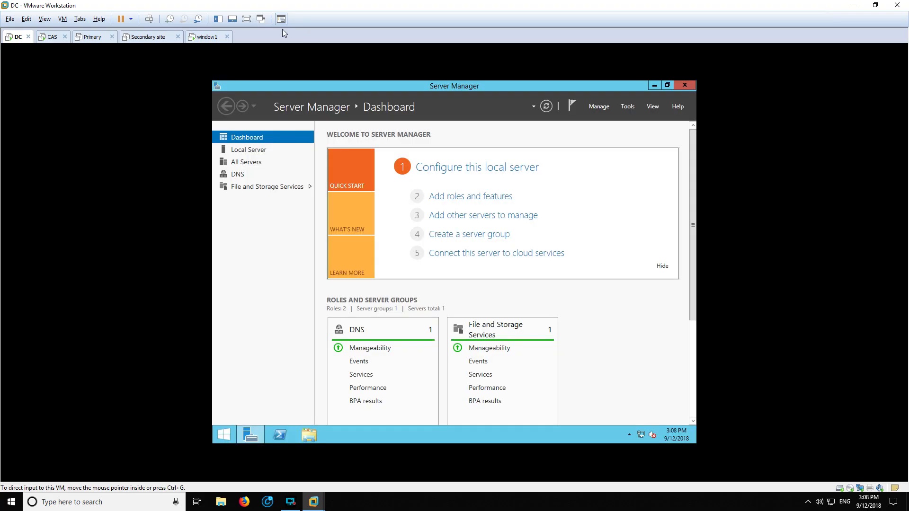
{"action": "left_click", "coordinate": [245, 20]}
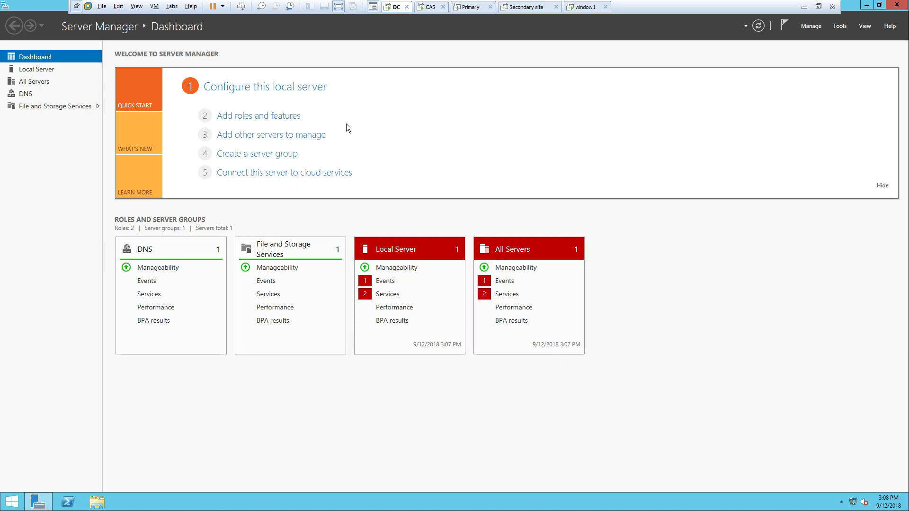
{"action": "left_click", "coordinate": [430, 7]}
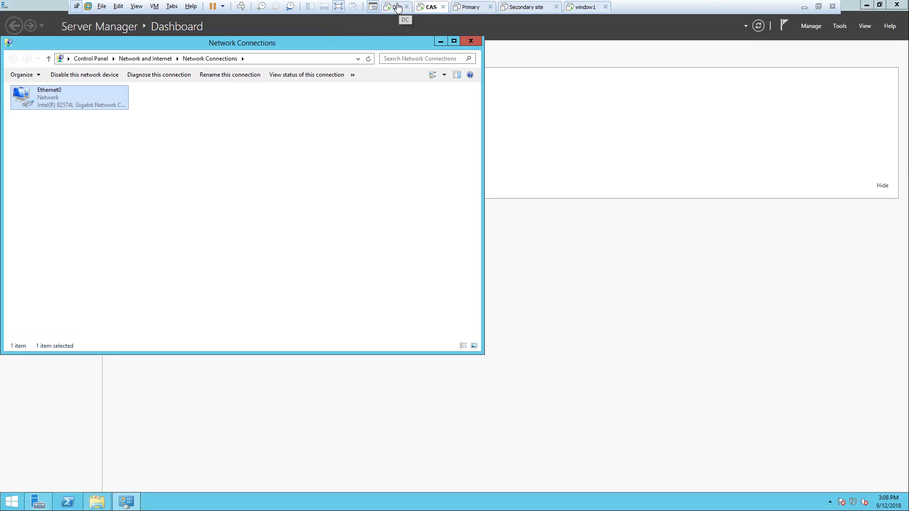
{"action": "left_click", "coordinate": [397, 7]}
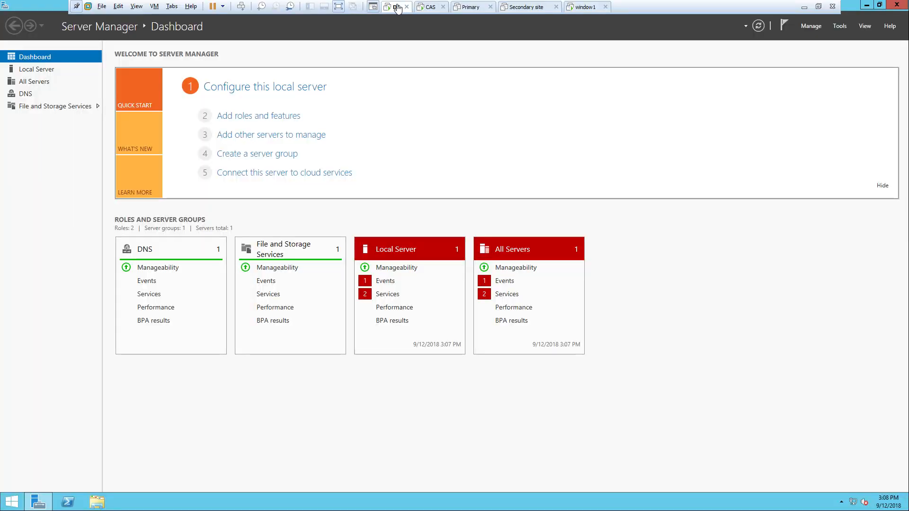
{"action": "left_click", "coordinate": [430, 7]}
{"action": "left_click", "coordinate": [397, 7]}
{"action": "left_click", "coordinate": [426, 8]}
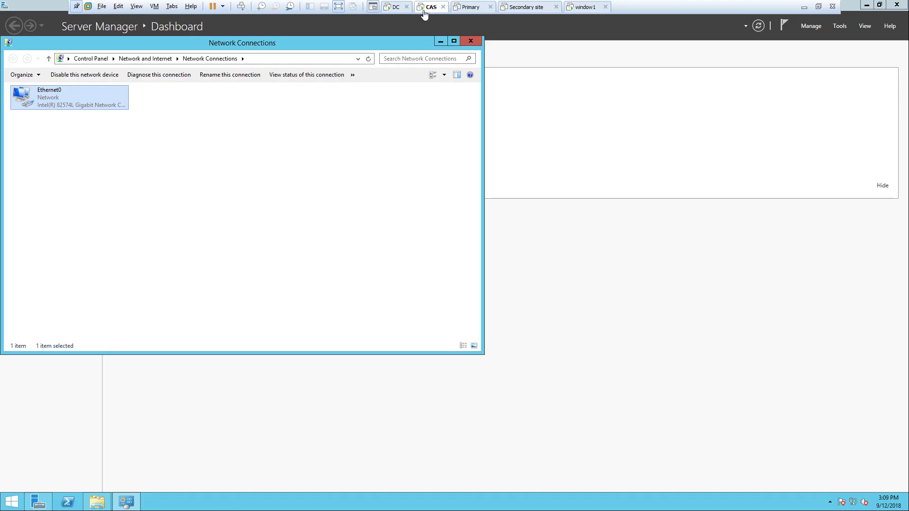
{"action": "left_click", "coordinate": [396, 8]}
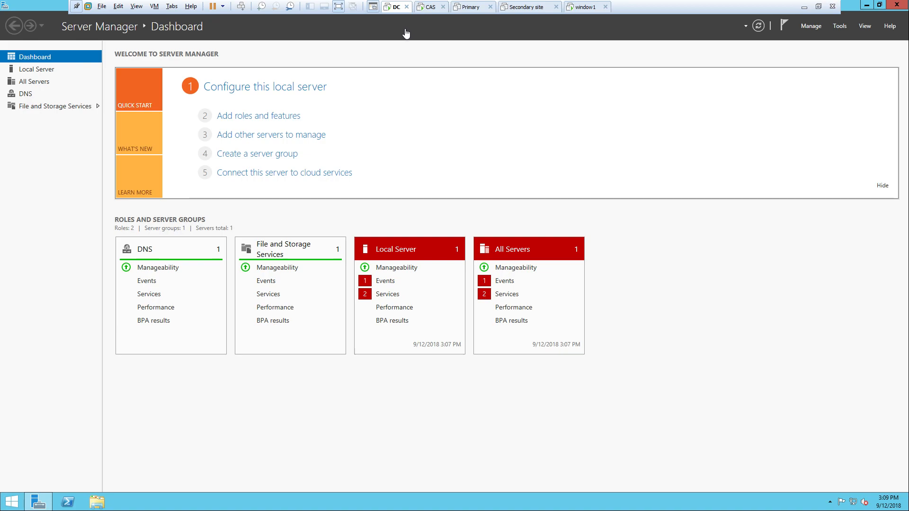
- Look over the CAS and powered-off Primary machines, then open DC's Virtual Machine Settings
{"action": "left_click", "coordinate": [102, 7]}
{"action": "mouse_move", "coordinate": [154, 7]}
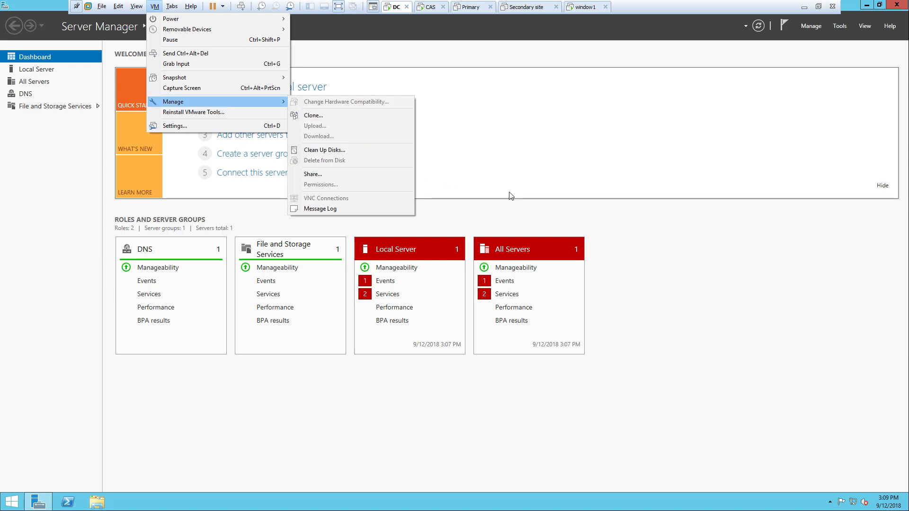
{"action": "left_click", "coordinate": [664, 292]}
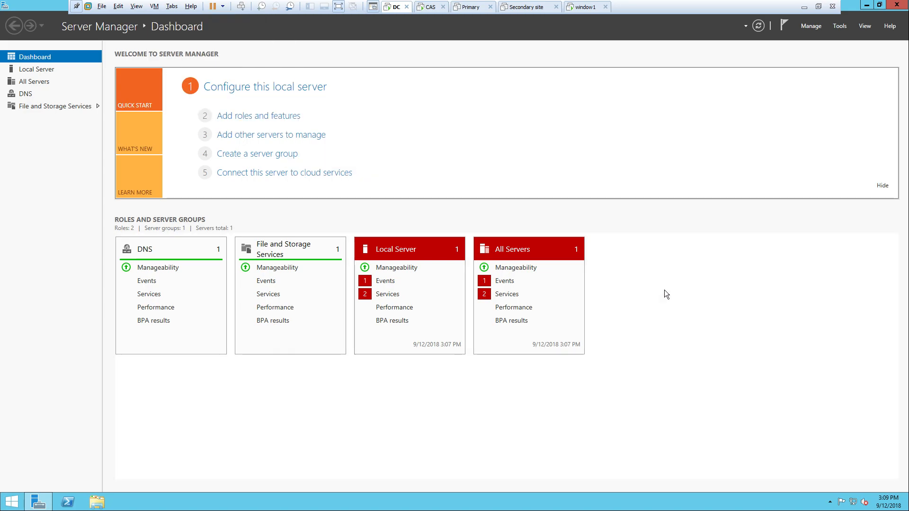
{"action": "left_click", "coordinate": [426, 8]}
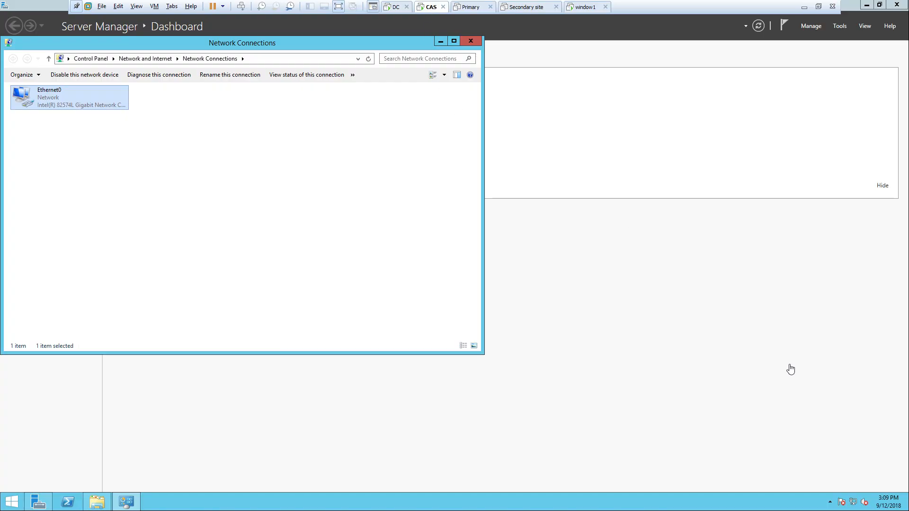
{"action": "left_click", "coordinate": [395, 6]}
{"action": "left_click", "coordinate": [425, 7]}
{"action": "left_click", "coordinate": [472, 7]}
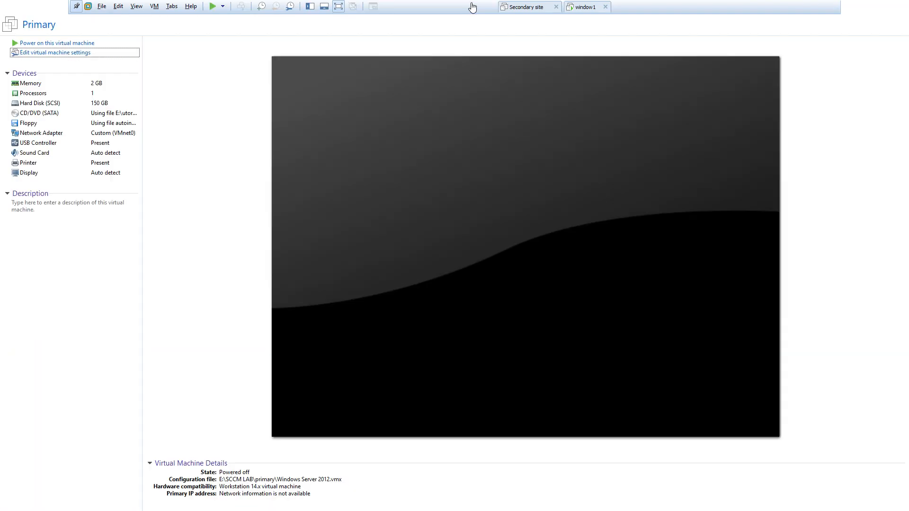
{"action": "left_click", "coordinate": [396, 7]}
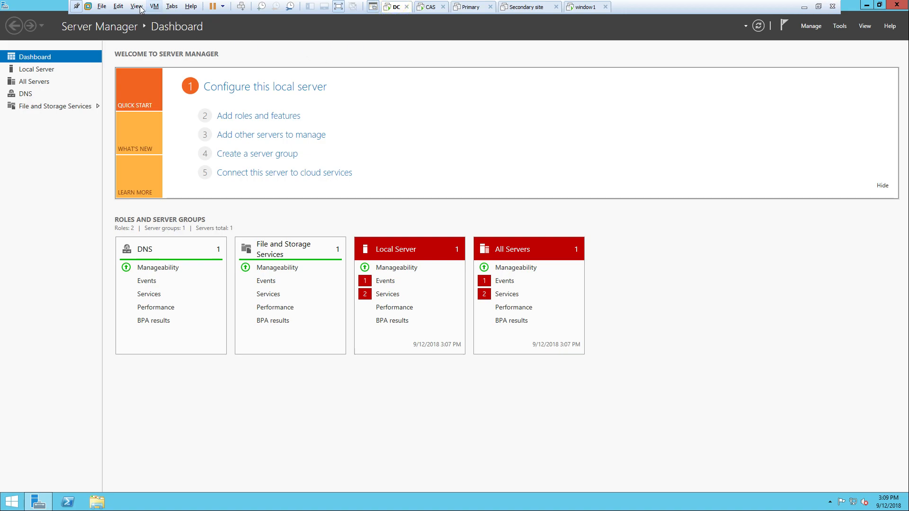
{"action": "left_click", "coordinate": [155, 7]}
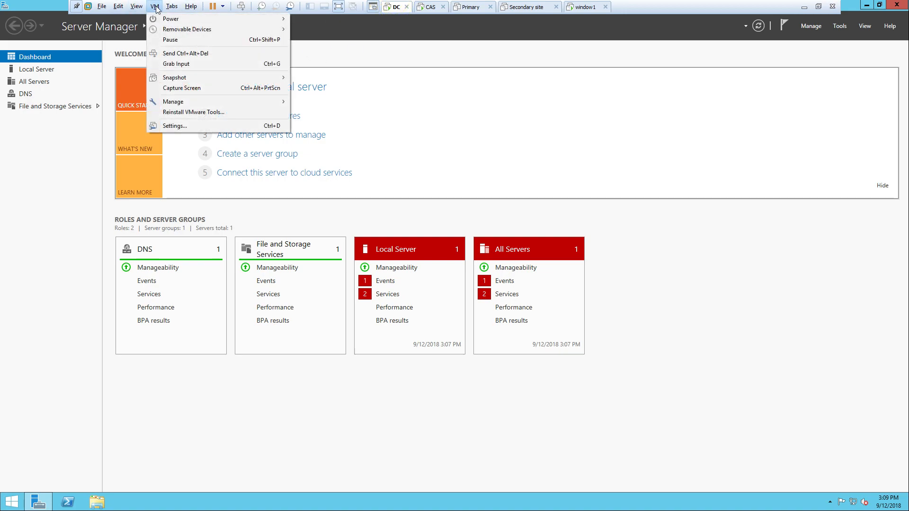
{"action": "left_click", "coordinate": [189, 126]}
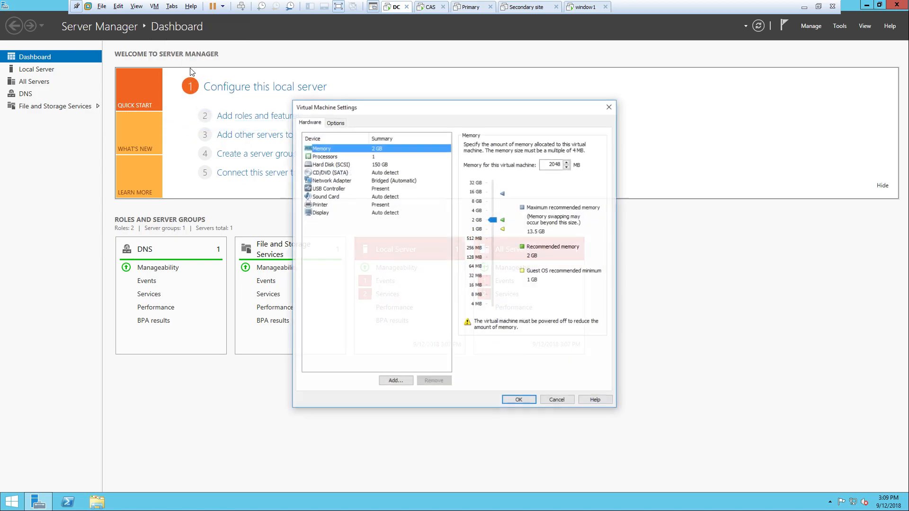
- Pick Custom: Specific virtual network VMnet0 for DC's Network Adapter and close the settings dialog
{"action": "left_click", "coordinate": [371, 180]}
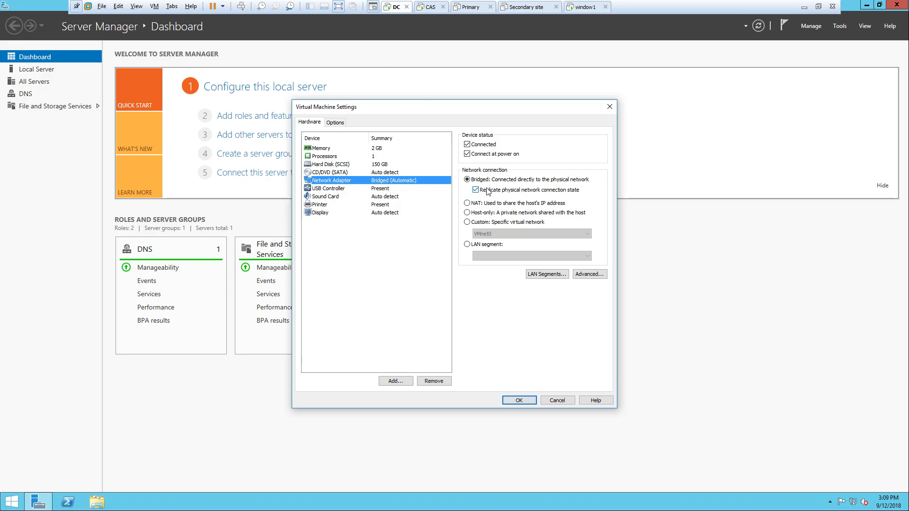
{"action": "left_click", "coordinate": [468, 224]}
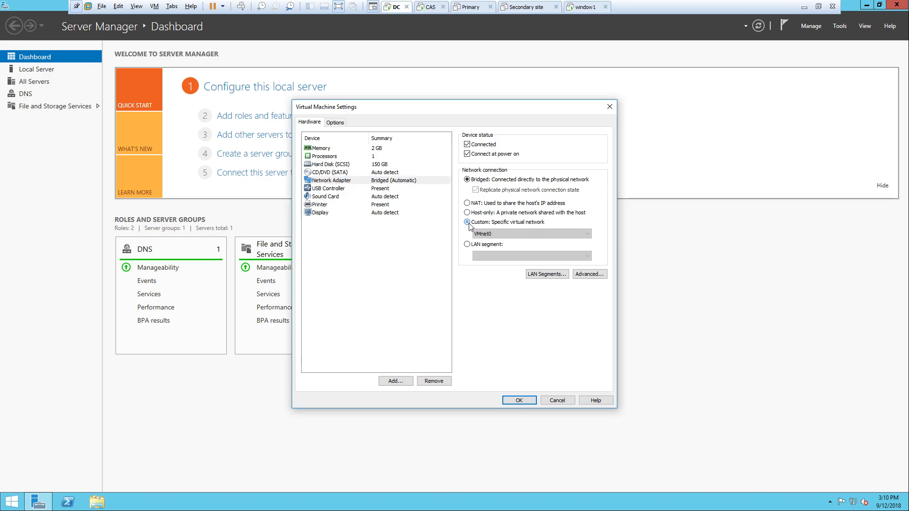
{"action": "left_click", "coordinate": [505, 234]}
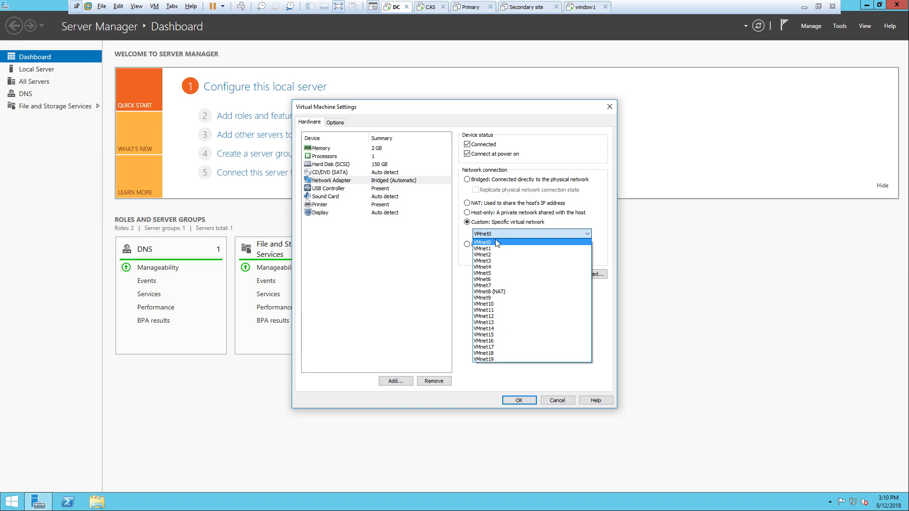
{"action": "left_click", "coordinate": [495, 239]}
{"action": "left_click", "coordinate": [523, 400]}
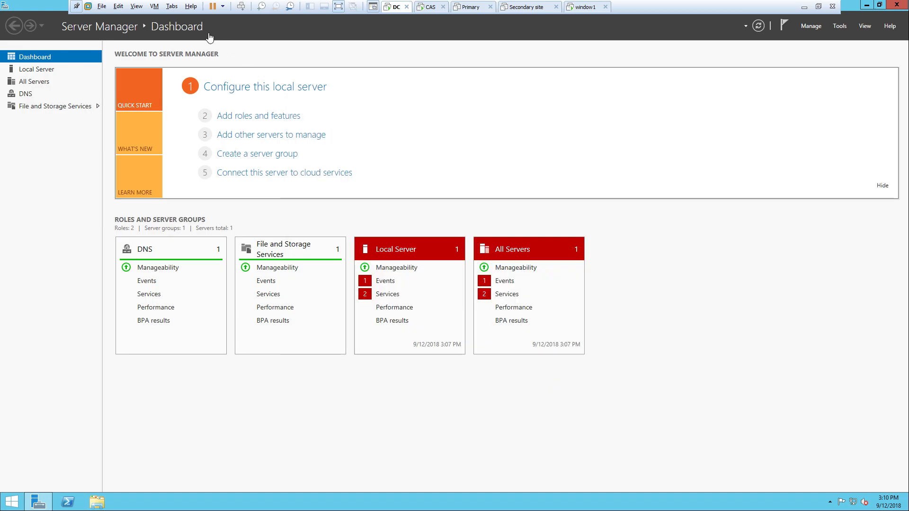
{"action": "left_click", "coordinate": [155, 6]}
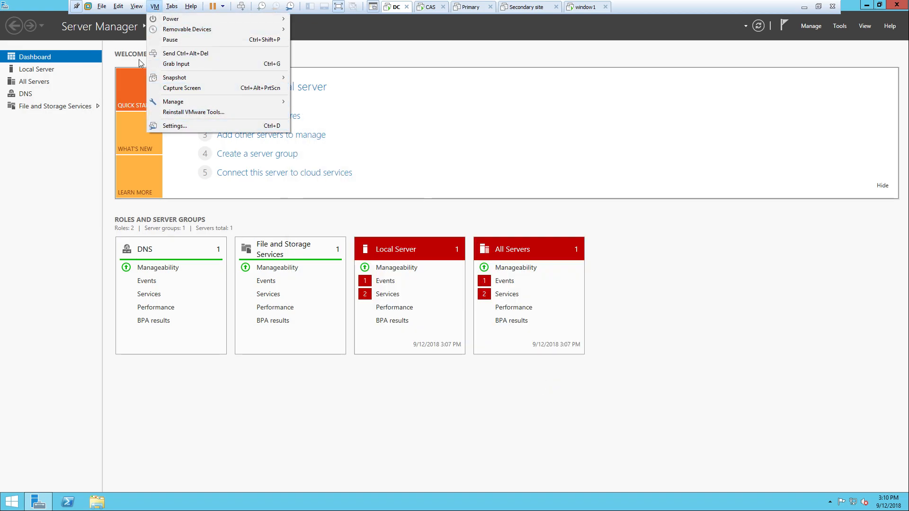
{"action": "left_click", "coordinate": [118, 6]}
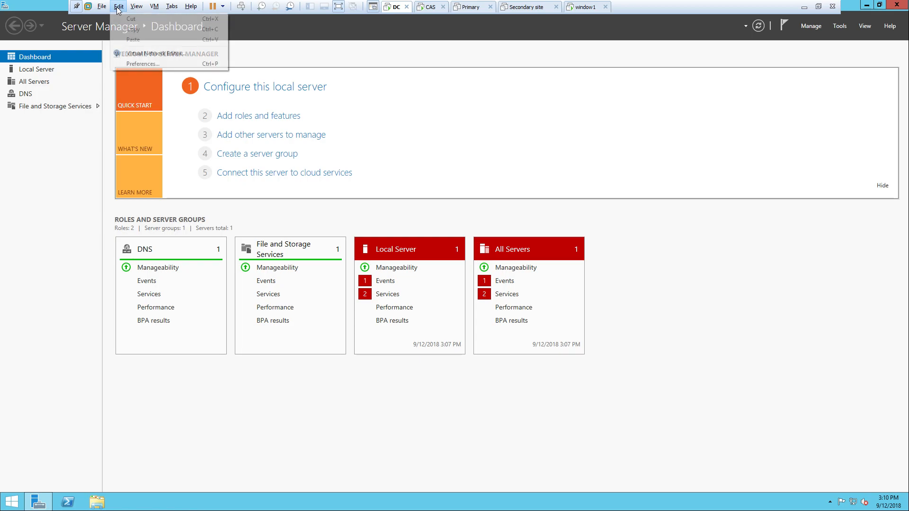
{"action": "left_click", "coordinate": [139, 54]}
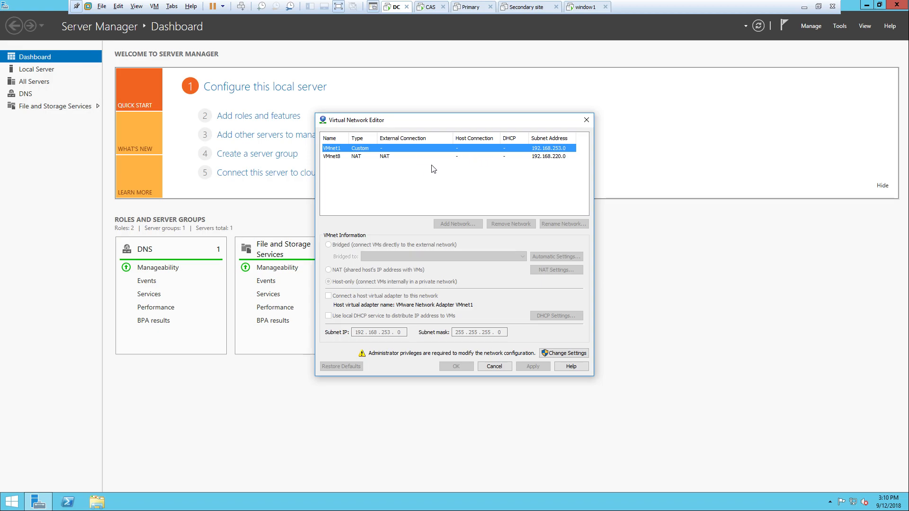
{"action": "left_click", "coordinate": [553, 353]}
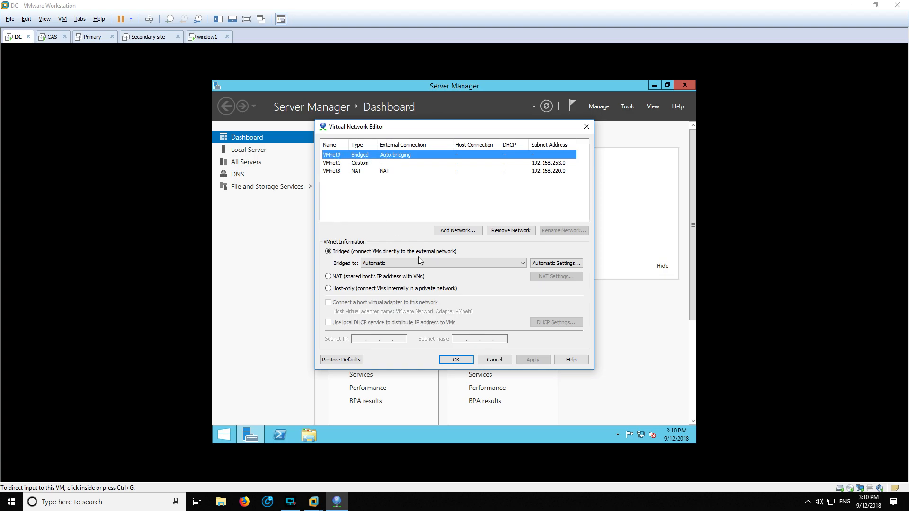
{"action": "left_click", "coordinate": [494, 360]}
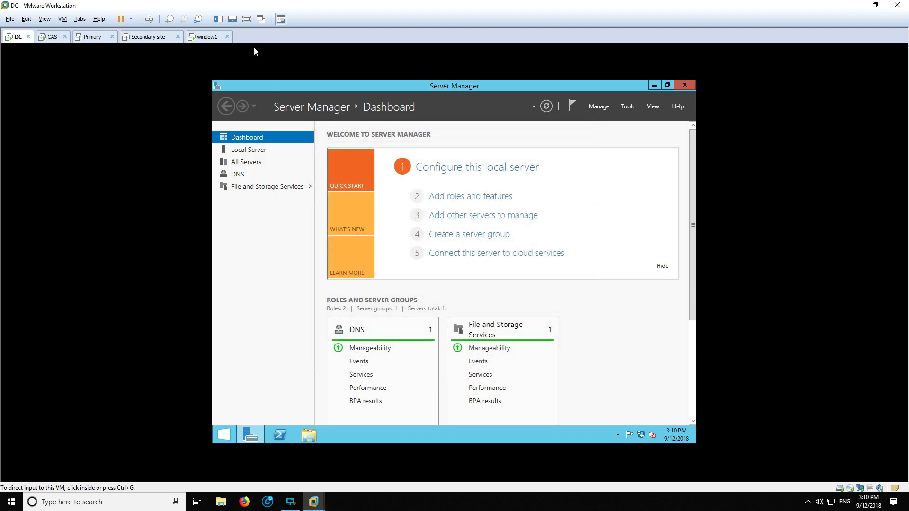
- Return DC to full-screen and save its Network Adapter as Custom VMnet0 in VM Settings
{"action": "left_click", "coordinate": [246, 22]}
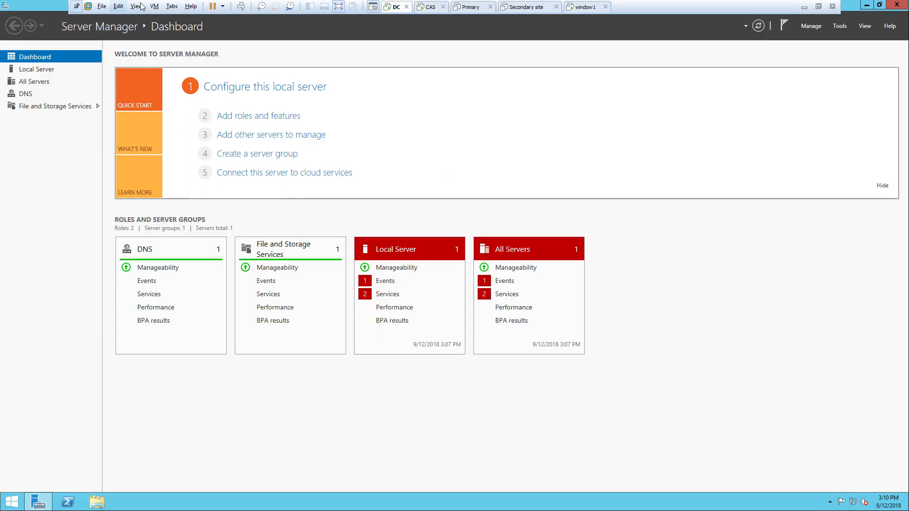
{"action": "left_click", "coordinate": [154, 7]}
{"action": "left_click", "coordinate": [186, 130]}
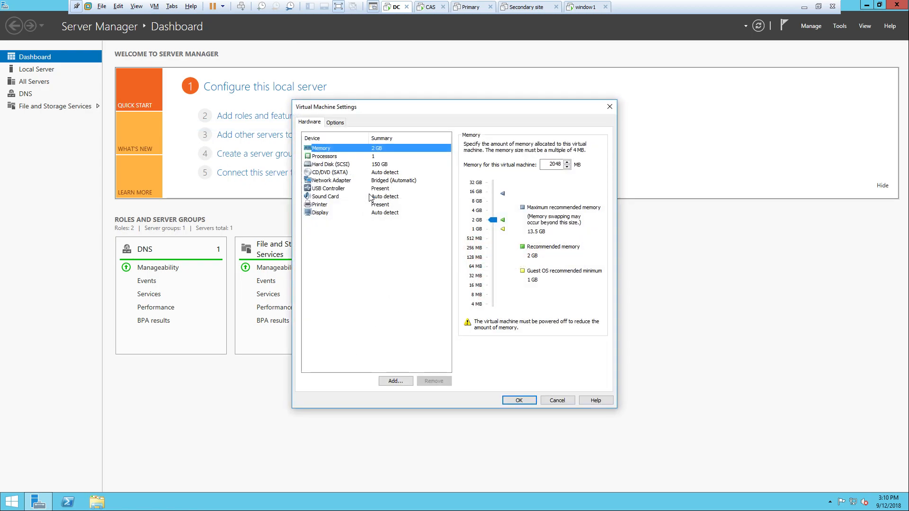
{"action": "left_click", "coordinate": [376, 183]}
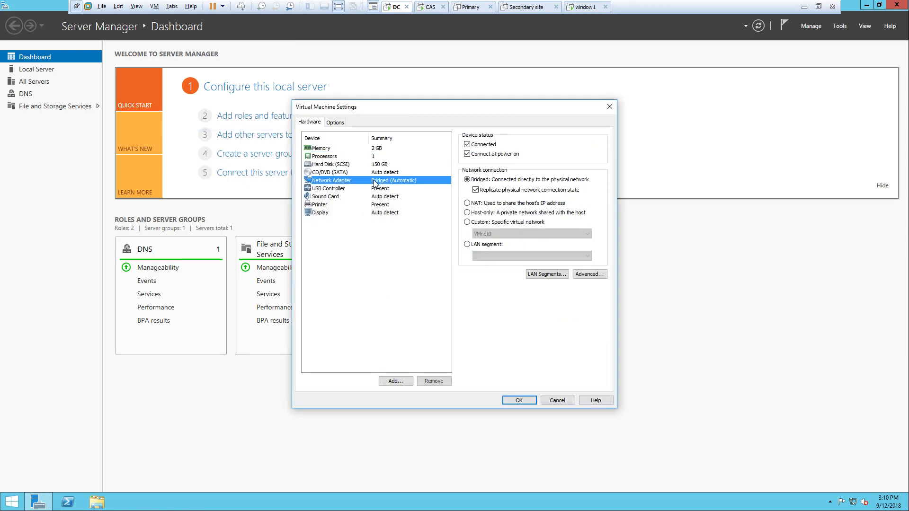
{"action": "left_click", "coordinate": [472, 223]}
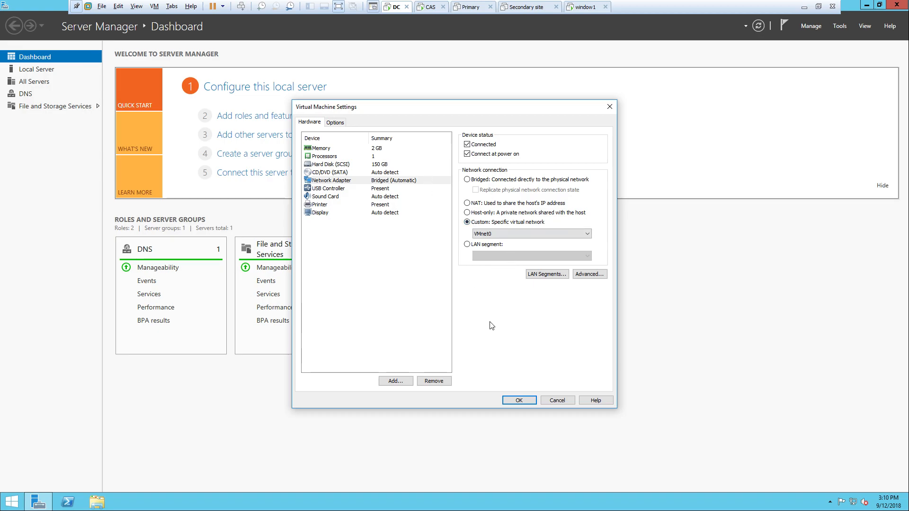
{"action": "left_click", "coordinate": [521, 401]}
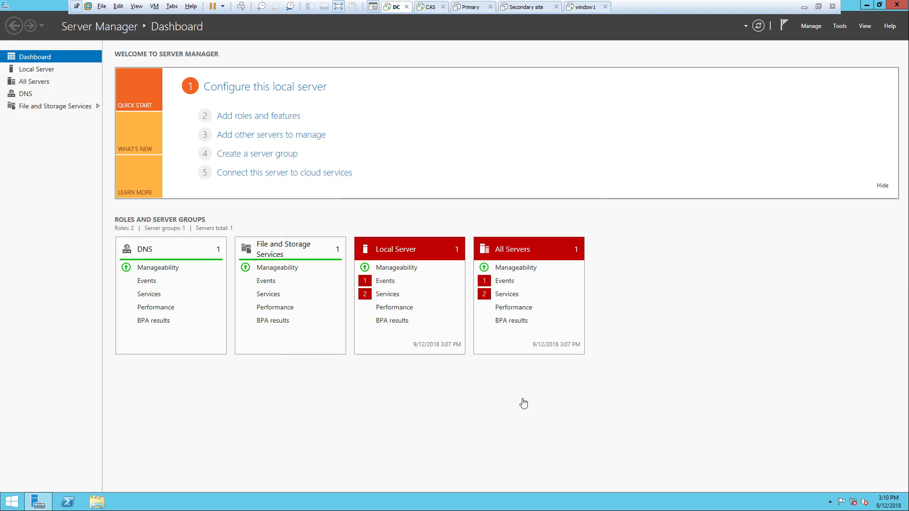
- On the CAS machine, set the Network Adapter to Custom VMnet0 and apply it
{"action": "left_click", "coordinate": [431, 7]}
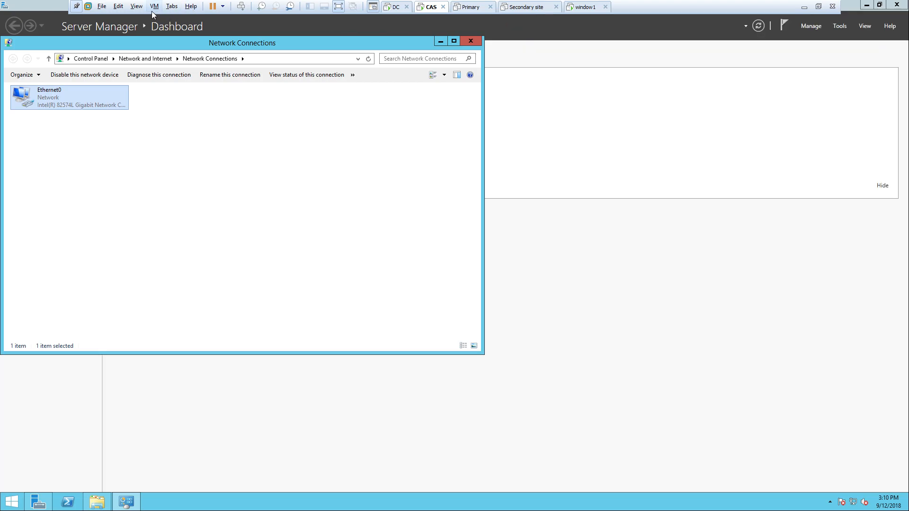
{"action": "left_click", "coordinate": [155, 6]}
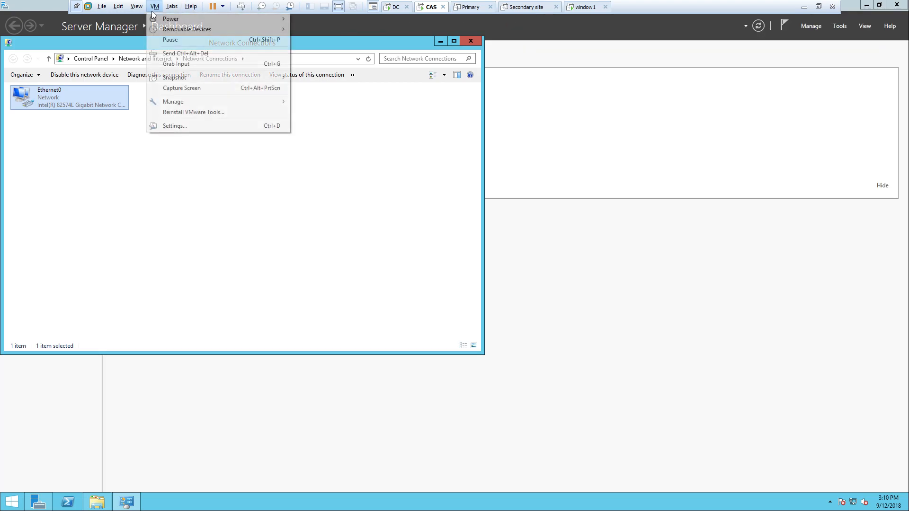
{"action": "left_click", "coordinate": [183, 124]}
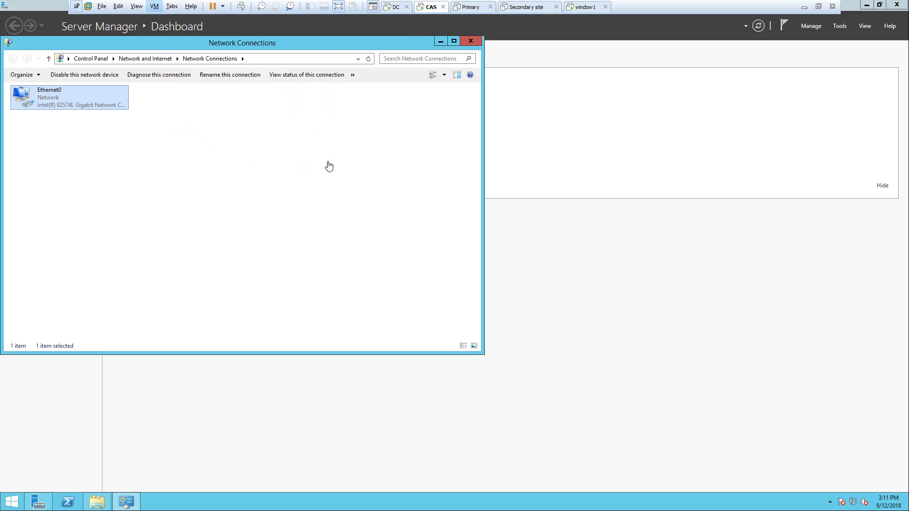
{"action": "left_click", "coordinate": [370, 173]}
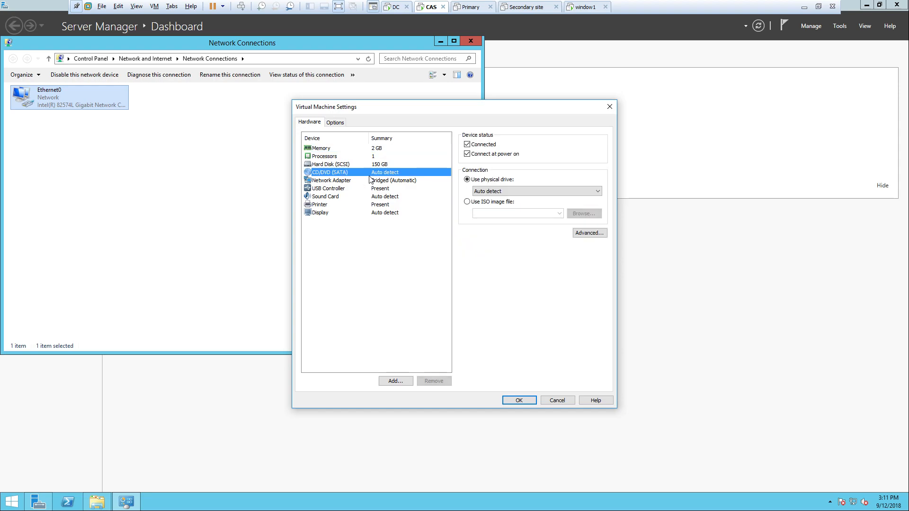
{"action": "left_click", "coordinate": [371, 180]}
{"action": "left_click", "coordinate": [473, 223]}
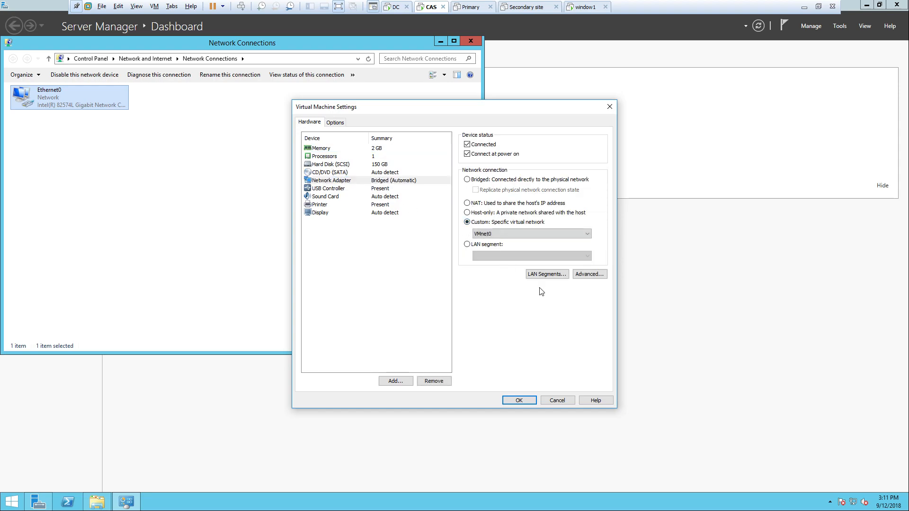
{"action": "left_click", "coordinate": [521, 400]}
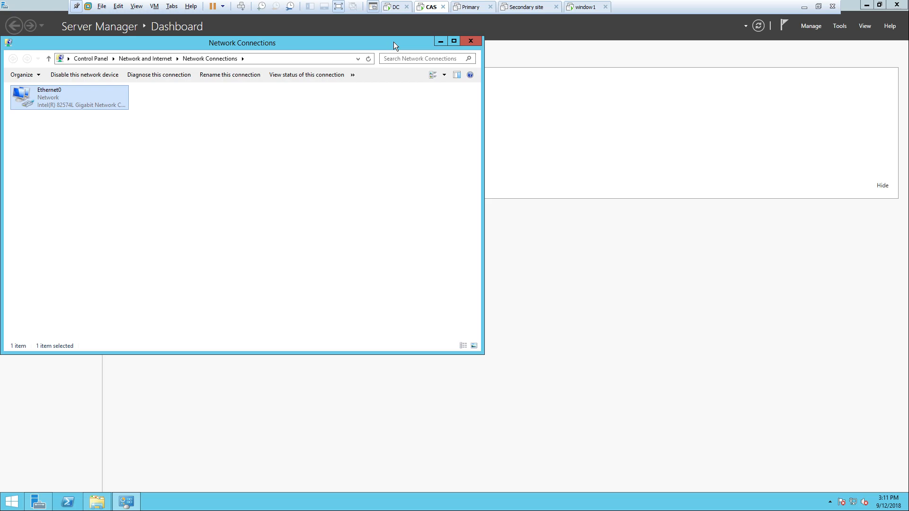
- Move the Network Connections window toward the centre of the screen
{"action": "left_click_drag", "start_coordinate": [394, 42], "coordinate": [558, 97]}
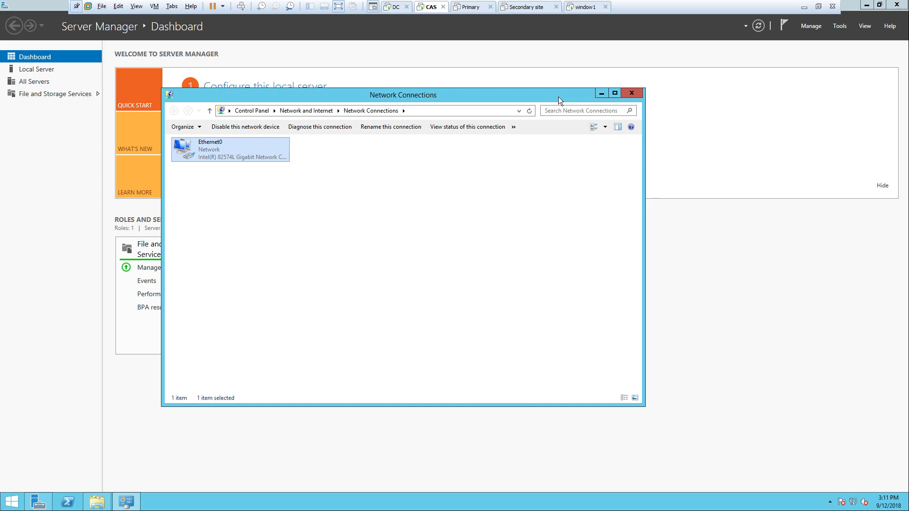
{"action": "left_click_drag", "start_coordinate": [559, 96], "coordinate": [602, 90]}
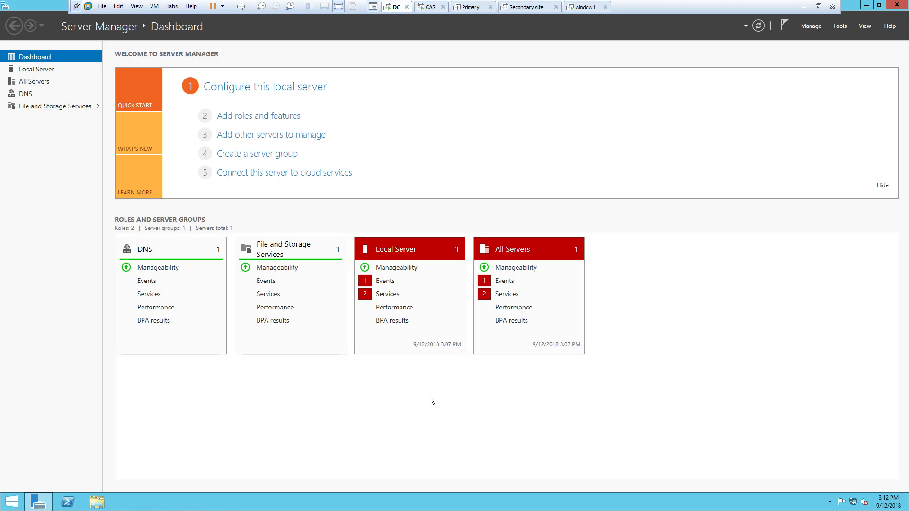
{"action": "key", "text": "super+r"}
{"action": "type", "text": "cmd"}
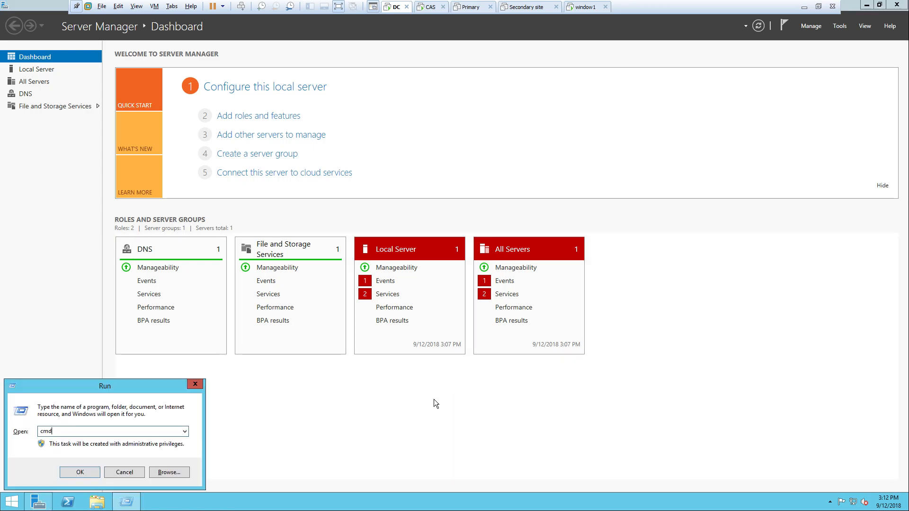
{"action": "key", "text": "Return"}
{"action": "type", "text": "ipcon"}
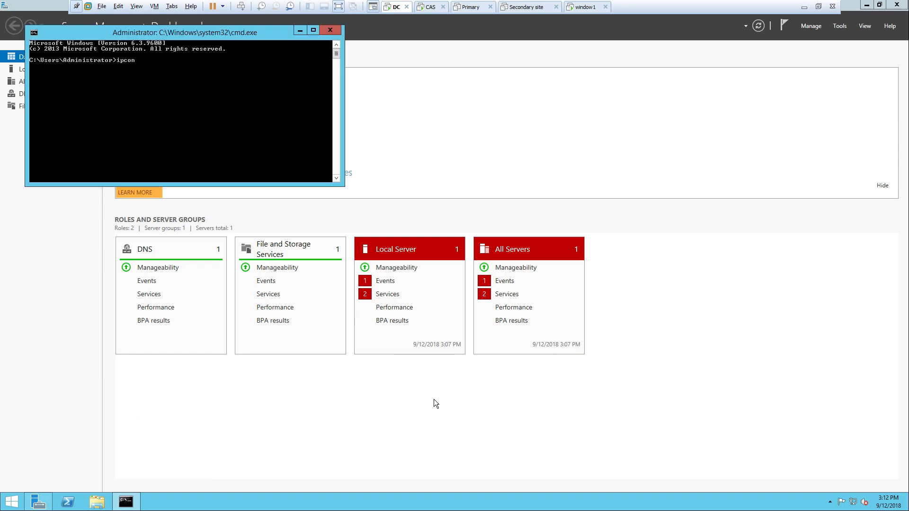
{"action": "type", "text": "fig /all"}
{"action": "key", "text": "Return"}
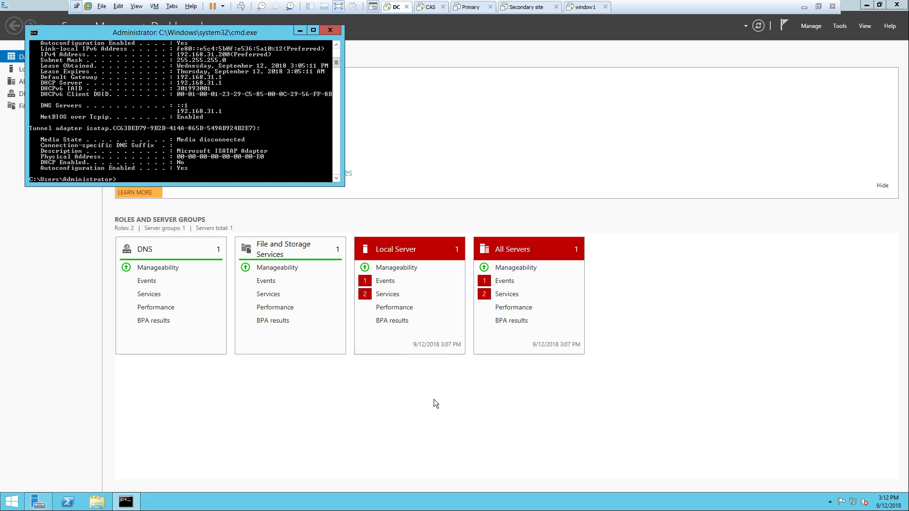
{"action": "scroll", "coordinate": [238, 140], "scroll_direction": "up", "scroll_amount": 4}
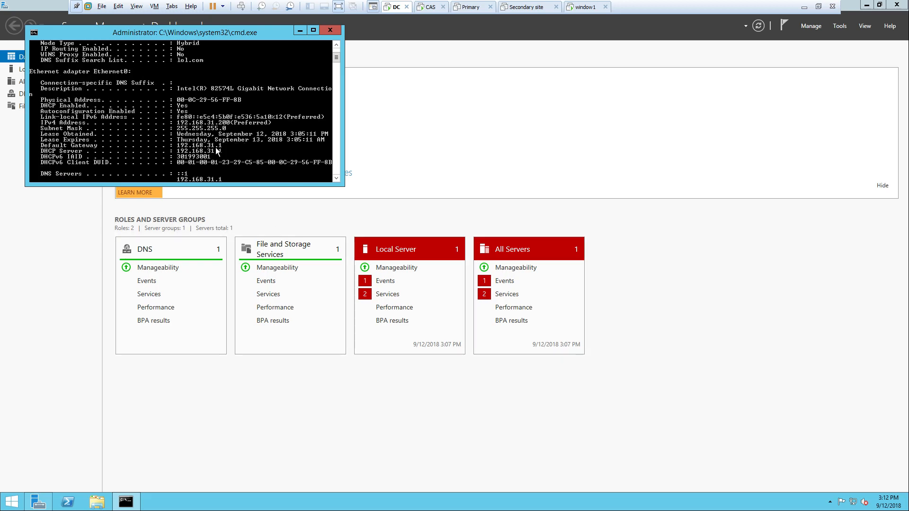
{"action": "left_click", "coordinate": [312, 30]}
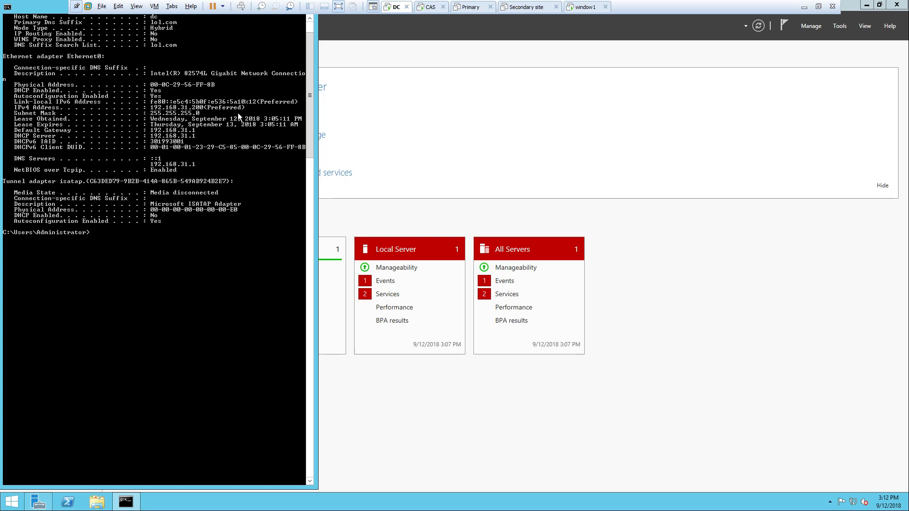
{"action": "left_click", "coordinate": [97, 503]}
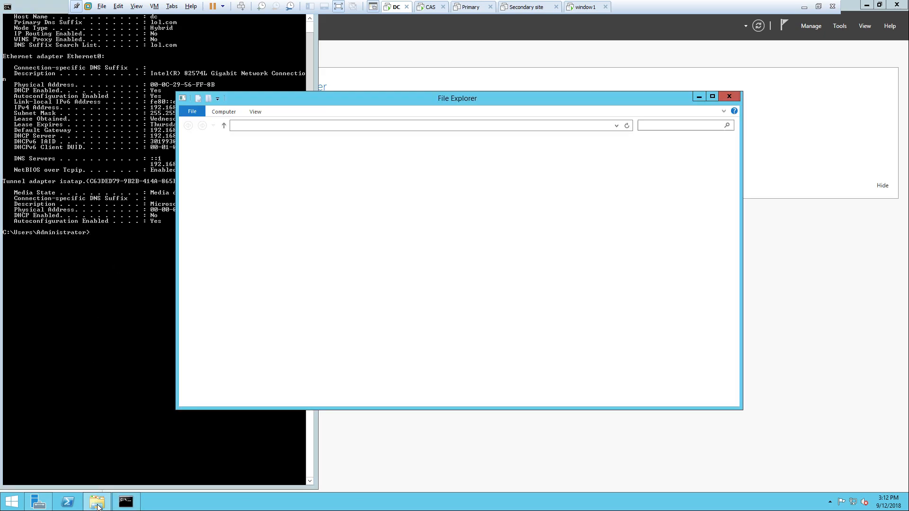
{"action": "right_click", "coordinate": [385, 302]}
{"action": "left_click", "coordinate": [425, 387]}
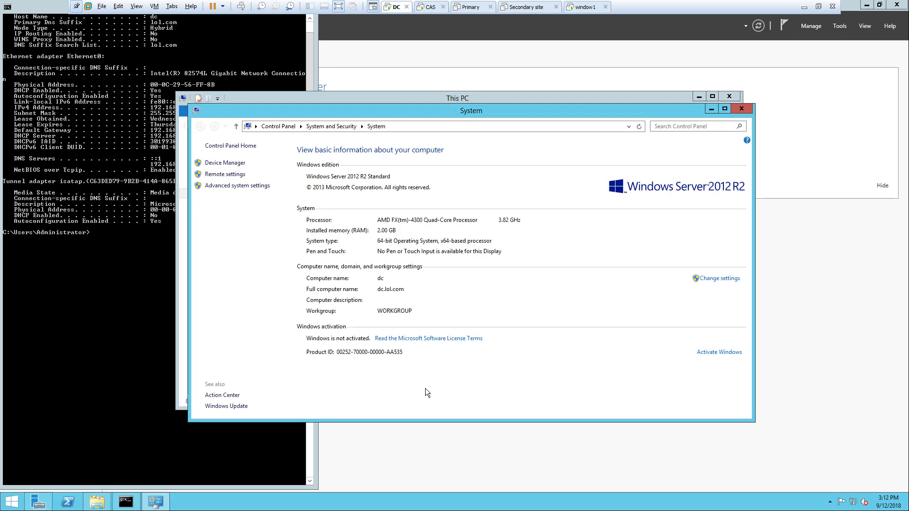
{"action": "left_click", "coordinate": [742, 109]}
{"action": "left_click", "coordinate": [729, 96]}
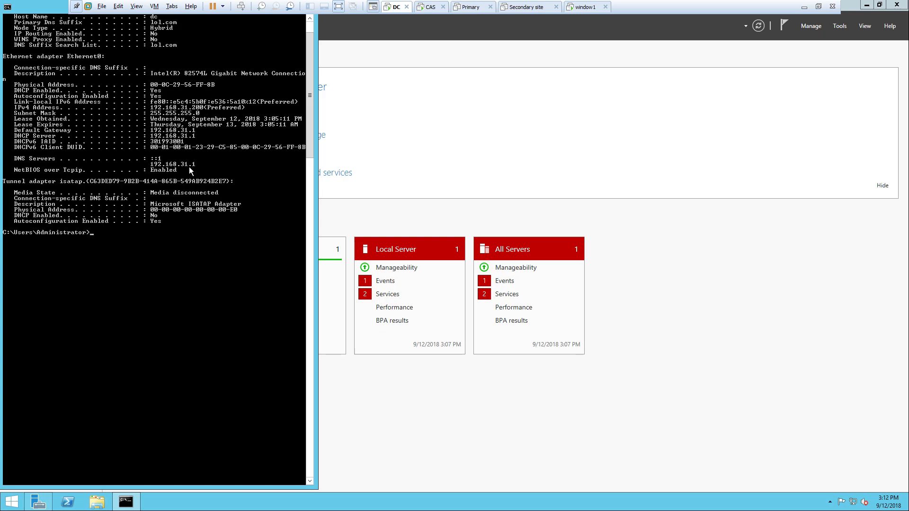
{"action": "left_click_drag", "start_coordinate": [41, 6], "coordinate": [202, 105]}
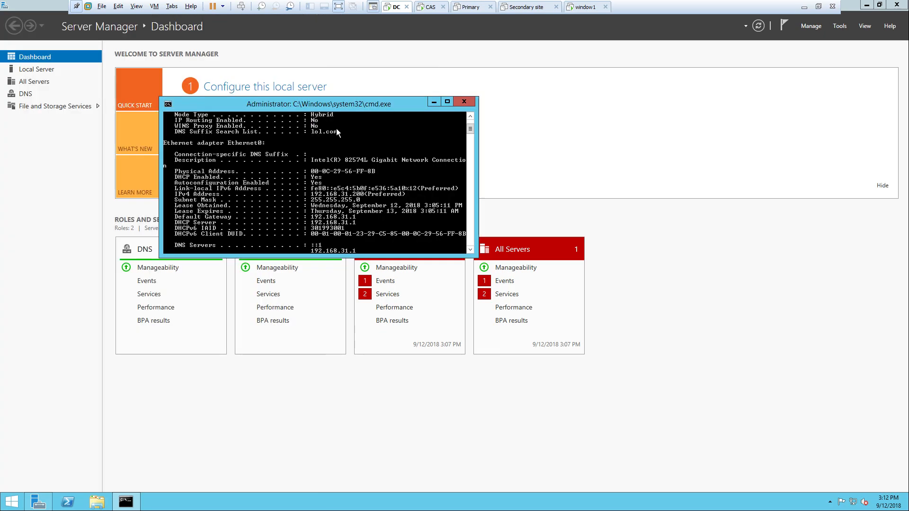
{"action": "left_click", "coordinate": [466, 102]}
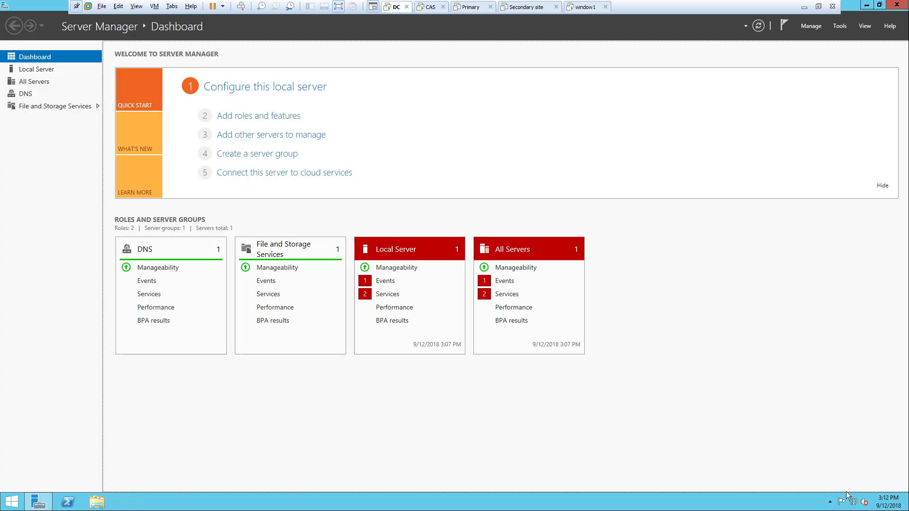
- Via ncpa.cpl, disable IPv6 on DC's Ethernet0 and open its IPv4 properties
{"action": "key", "text": "super+r"}
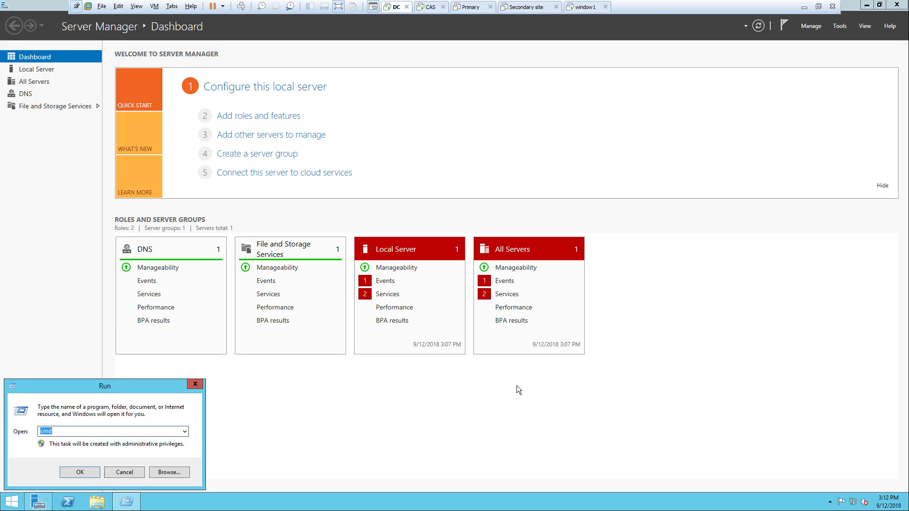
{"action": "type", "text": "ncpa.cpl"}
{"action": "key", "text": "Return"}
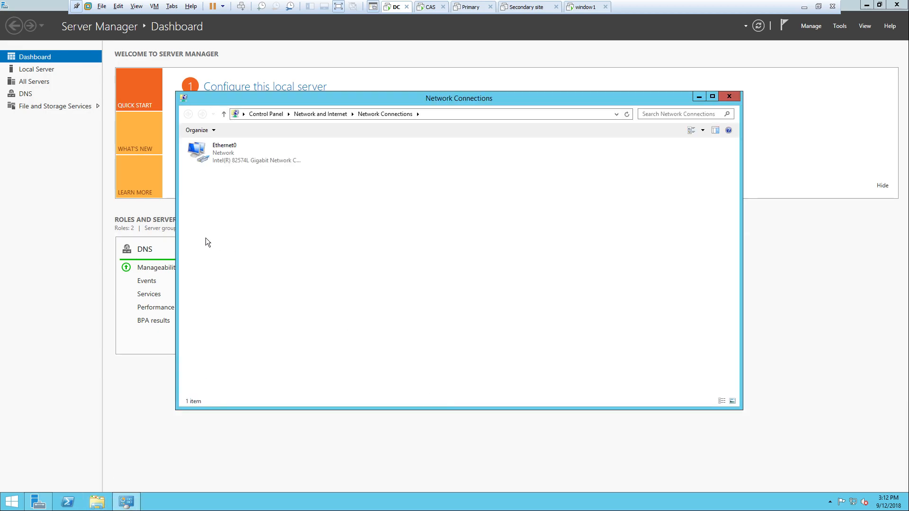
{"action": "right_click", "coordinate": [208, 149]}
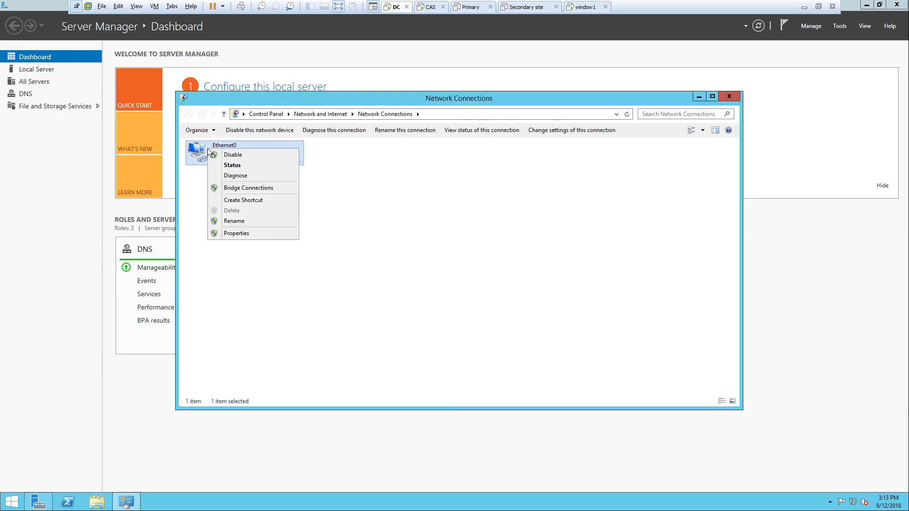
{"action": "left_click", "coordinate": [237, 233]}
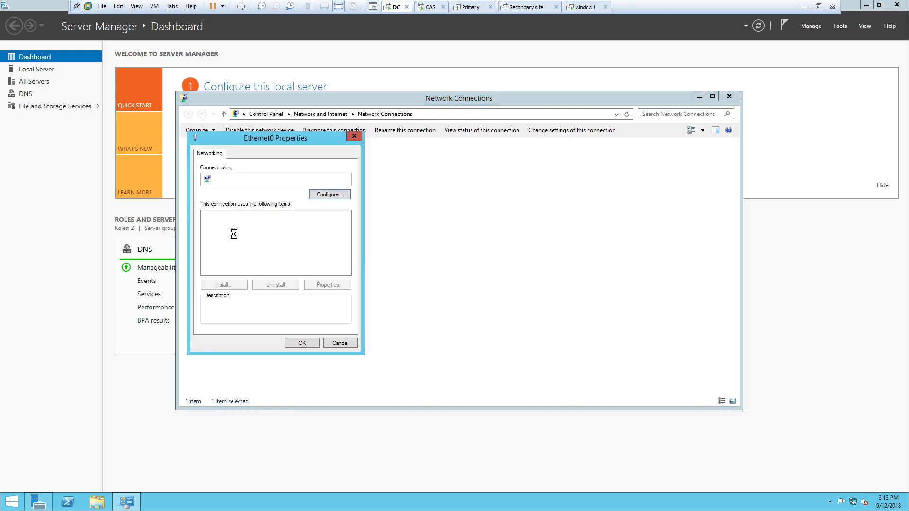
{"action": "left_click", "coordinate": [286, 271]}
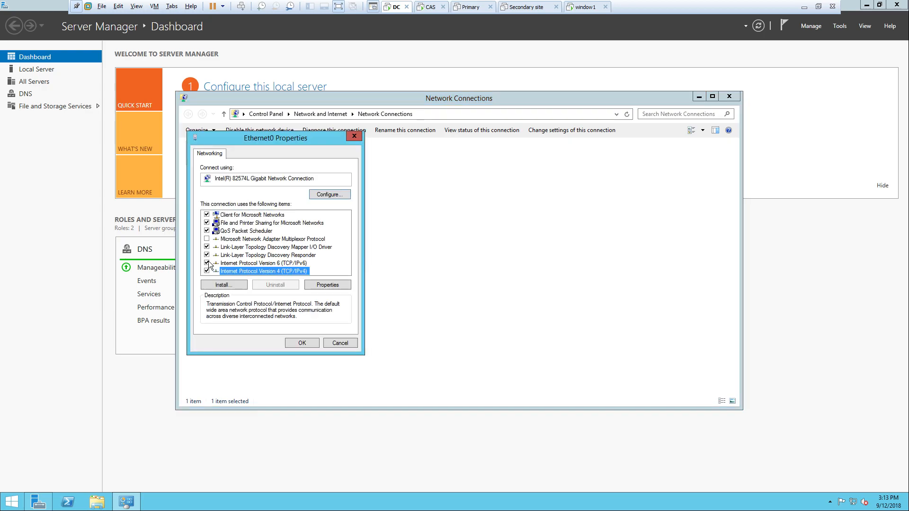
{"action": "left_click", "coordinate": [207, 263]}
{"action": "left_click", "coordinate": [288, 271]}
{"action": "left_click", "coordinate": [327, 286]}
- Enter static IP 102.168.31.200 with gateway and DNS 192.168.31.1
{"action": "left_click", "coordinate": [275, 243]}
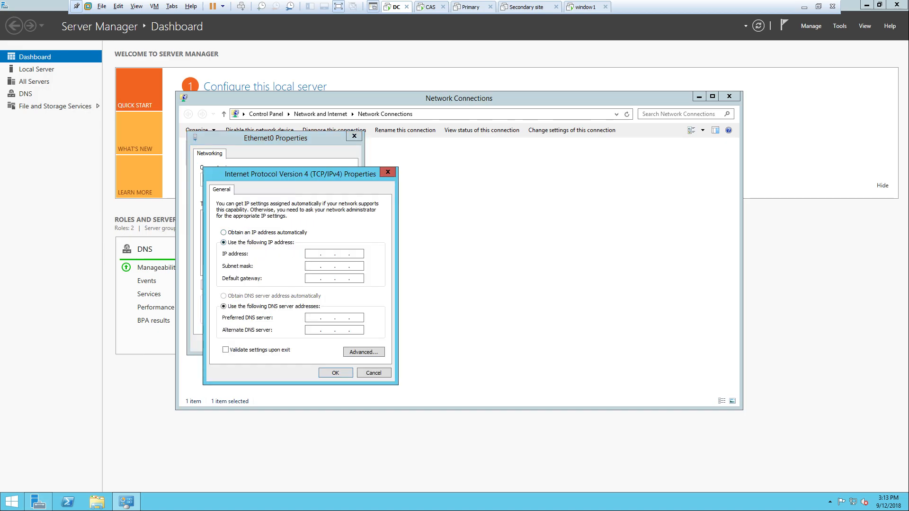
{"action": "type", "text": "102 . 168 . 31 . 200"}
{"action": "key", "text": "Tab"}
{"action": "key", "text": "Tab"}
{"action": "type", "text": "192 . 168 . 31"}
{"action": "left_click_drag", "start_coordinate": [317, 176], "coordinate": [495, 150]}
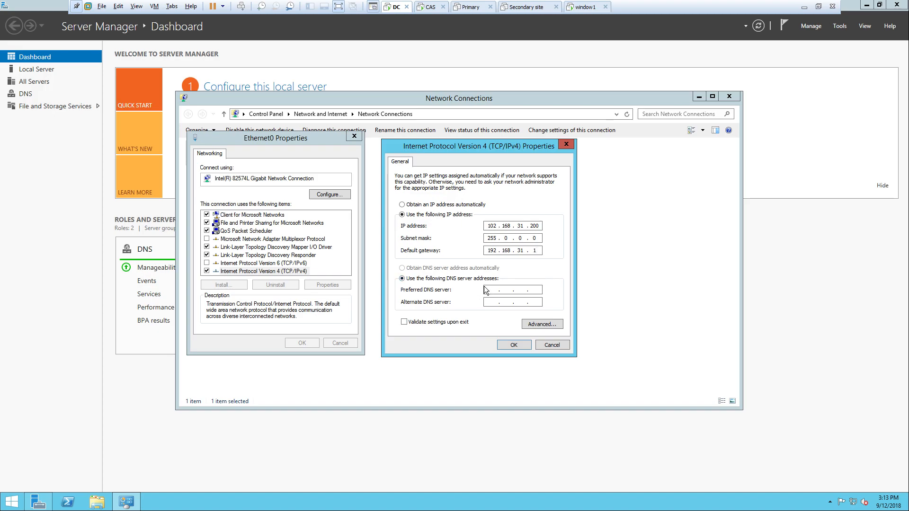
{"action": "type", "text": "192 . 168 . 31 . 200"}
{"action": "key", "text": "BackSpace"}
{"action": "key", "text": "BackSpace"}
{"action": "key", "text": "BackSpace"}
{"action": "type", "text": "1"}
- Correct the subnet mask to 255.255.255.0, save despite the gateway warning, and close Ethernet0 properties
{"action": "left_click", "coordinate": [516, 345]}
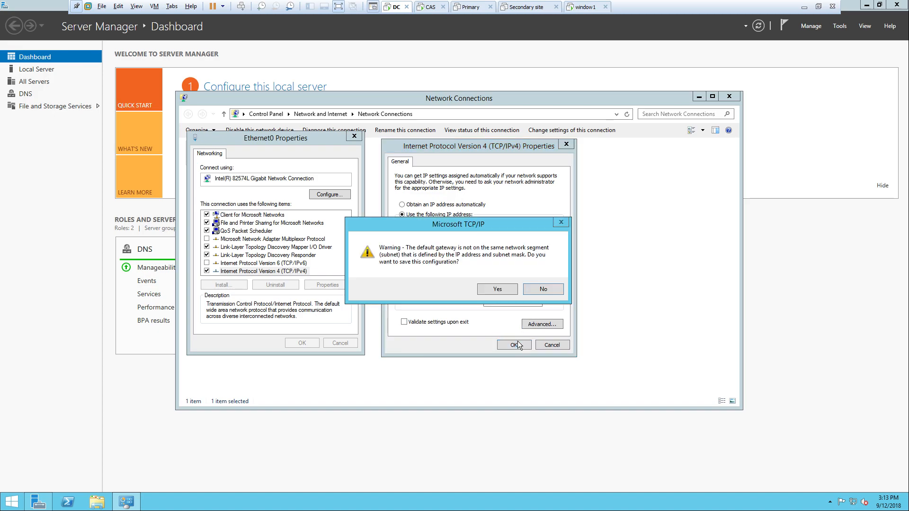
{"action": "left_click", "coordinate": [536, 292]}
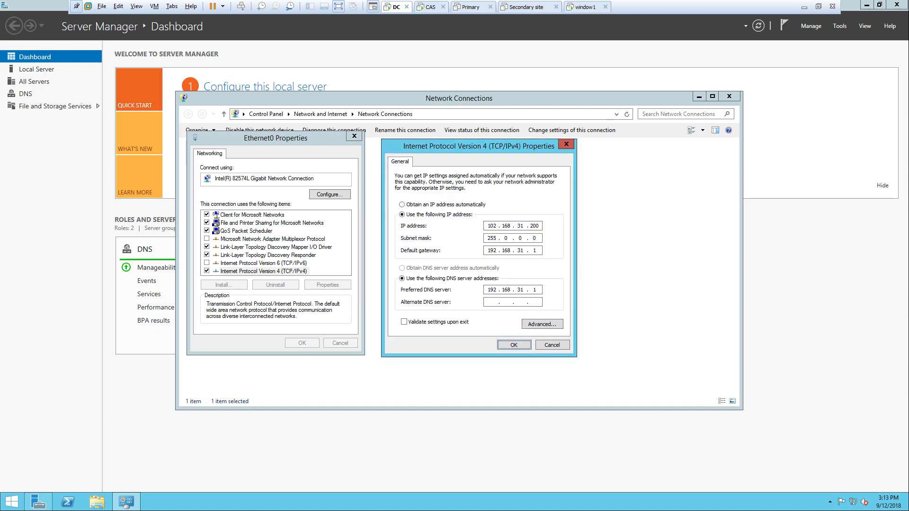
{"action": "left_click", "coordinate": [537, 238]}
{"action": "key", "text": "BackSpace"}
{"action": "key", "text": "BackSpace"}
{"action": "key", "text": "BackSpace"}
{"action": "key", "text": "BackSpace"}
{"action": "key", "text": "BackSpace"}
{"action": "key", "text": "BackSpace"}
{"action": "type", "text": "255 . 255 . 255"}
{"action": "left_click", "coordinate": [515, 345]}
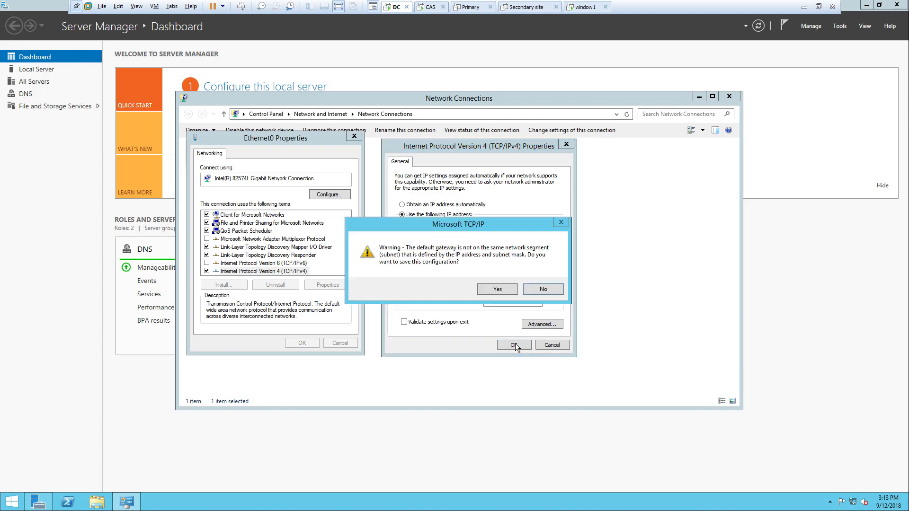
{"action": "left_click", "coordinate": [504, 286]}
{"action": "left_click", "coordinate": [301, 342]}
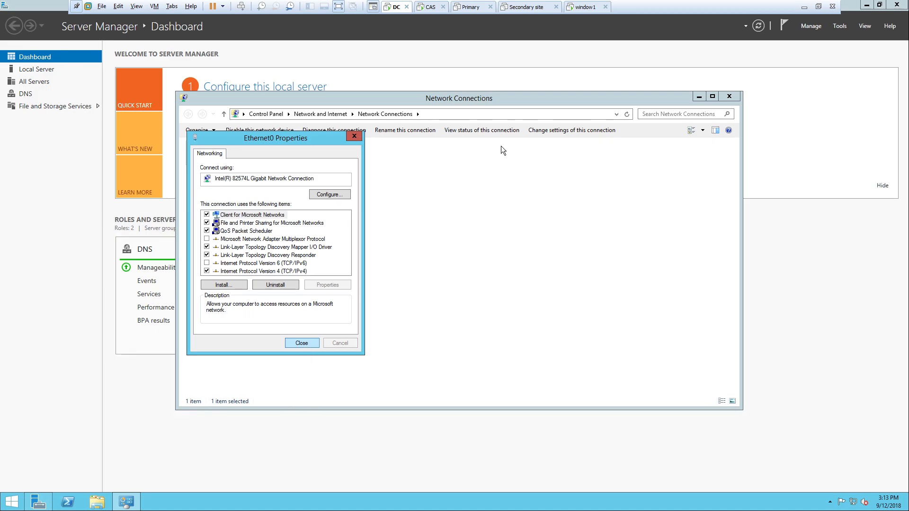
{"action": "left_click", "coordinate": [803, 8]}
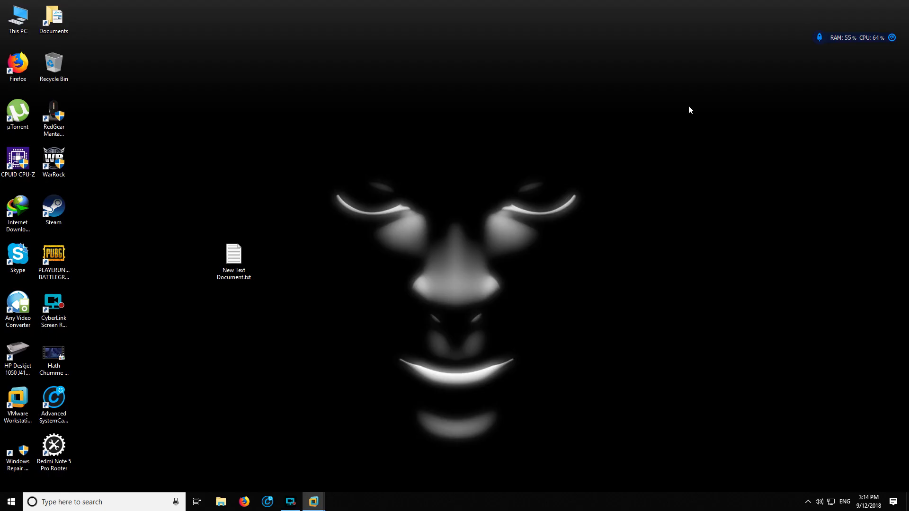
{"action": "left_click", "coordinate": [290, 501]}
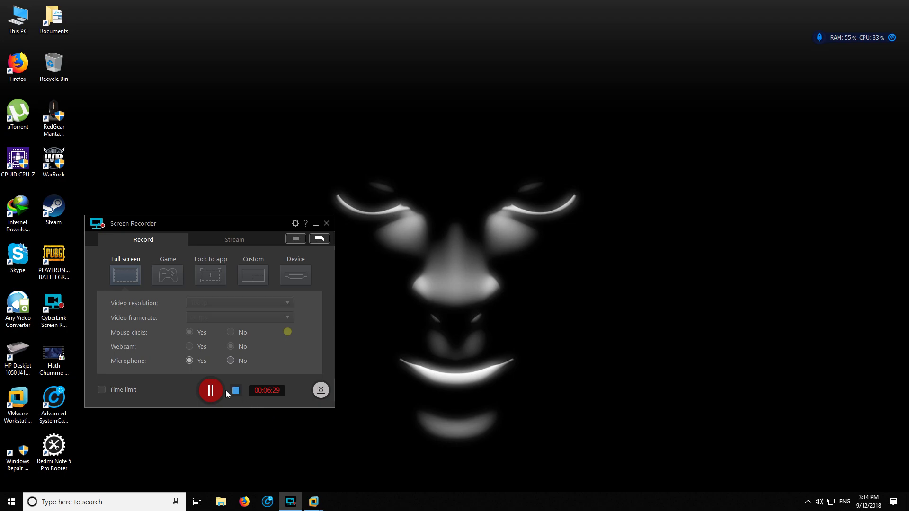
{"action": "left_click", "coordinate": [211, 390]}
{"action": "mouse_move", "coordinate": [295, 505]}
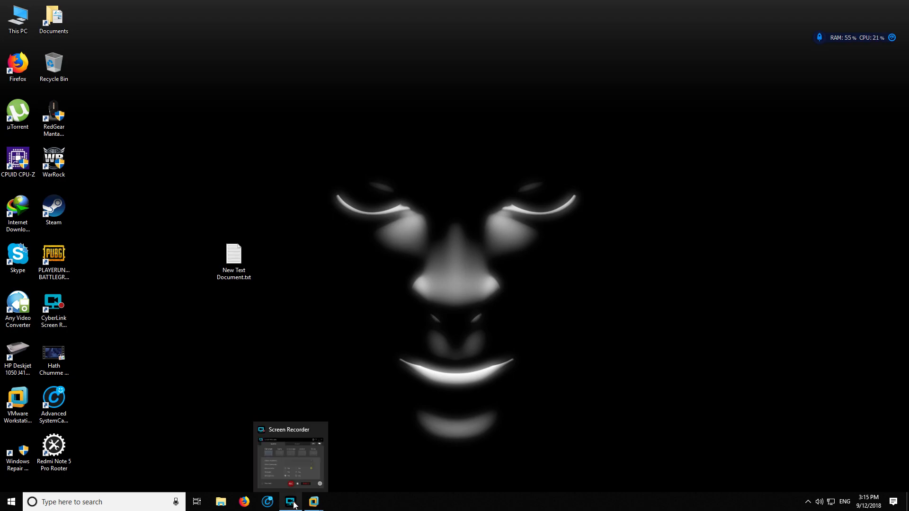
{"action": "left_click", "coordinate": [277, 464]}
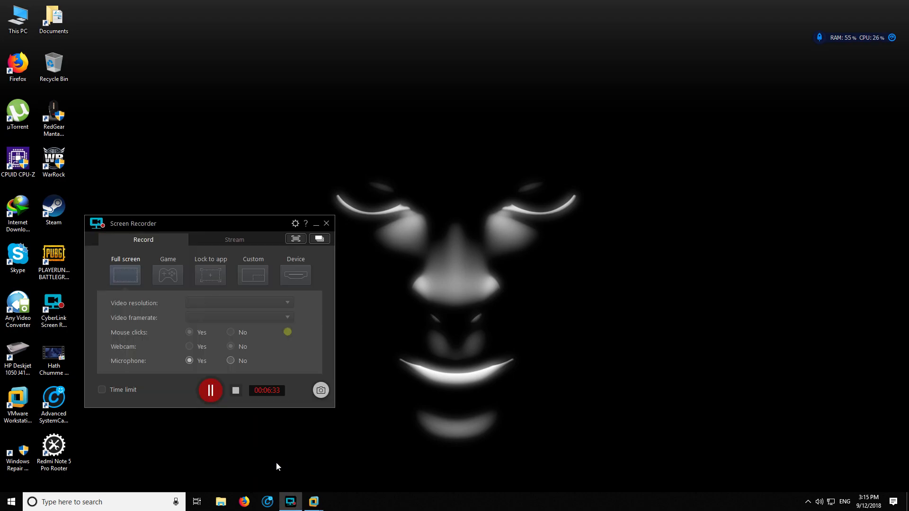
{"action": "mouse_move", "coordinate": [313, 502]}
{"action": "left_click", "coordinate": [139, 440]}
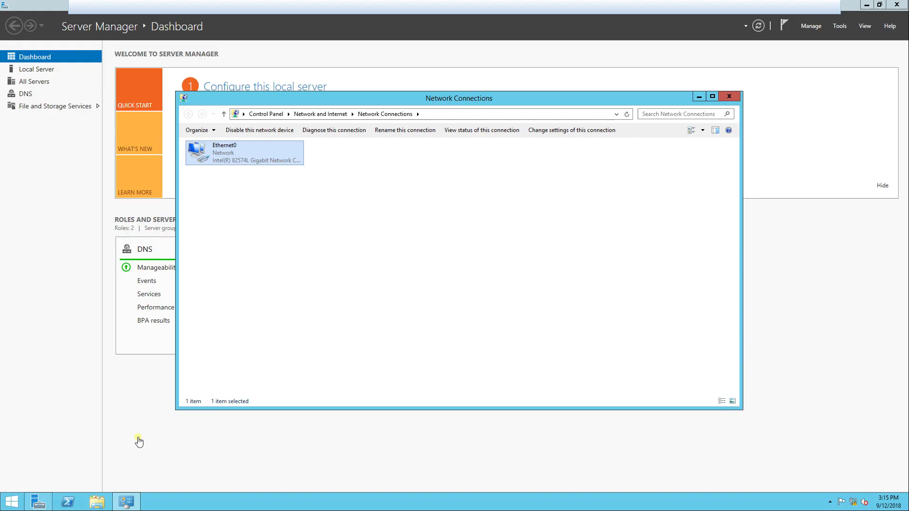
- Clear DC's preferred DNS server in IPv4 settings, accept the DNS warning, and close Ethernet0 properties
{"action": "right_click", "coordinate": [222, 159]}
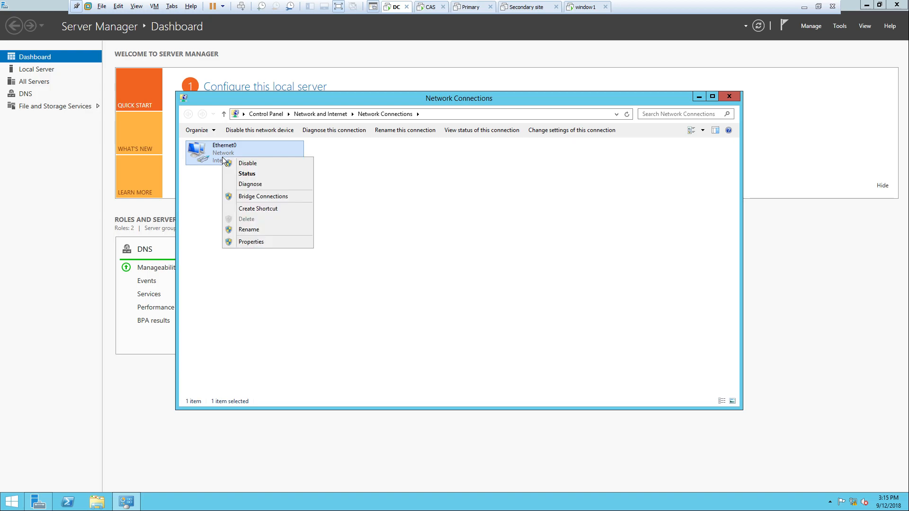
{"action": "left_click", "coordinate": [258, 244]}
{"action": "left_click", "coordinate": [284, 271]}
{"action": "left_click", "coordinate": [327, 285]}
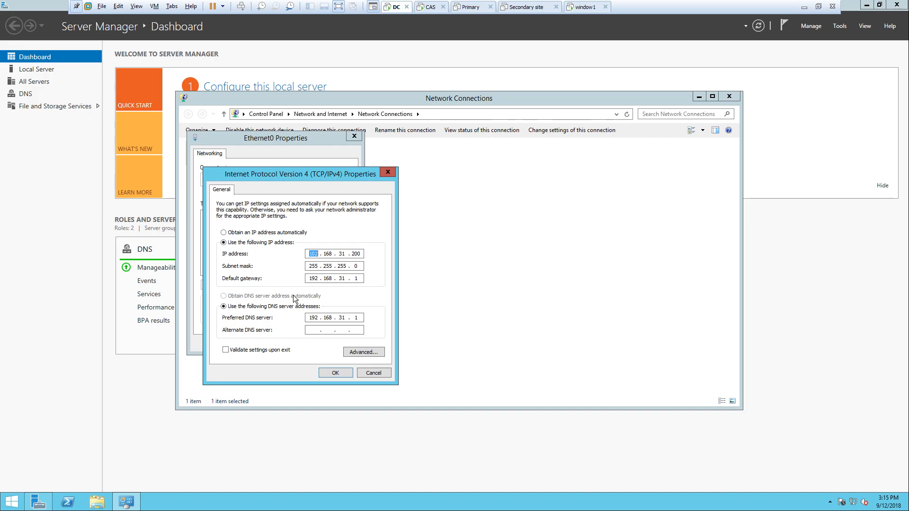
{"action": "type", "text": "192"}
{"action": "double_click", "coordinate": [357, 318]}
{"action": "key", "text": "BackSpace"}
{"action": "key", "text": "BackSpace"}
{"action": "key", "text": "BackSpace"}
{"action": "key", "text": "BackSpace"}
{"action": "key", "text": "BackSpace"}
{"action": "key", "text": "BackSpace"}
{"action": "key", "text": "BackSpace"}
{"action": "key", "text": "BackSpace"}
{"action": "key", "text": "BackSpace"}
{"action": "key", "text": "BackSpace"}
{"action": "key", "text": "BackSpace"}
{"action": "key", "text": "BackSpace"}
{"action": "left_click", "coordinate": [336, 373]}
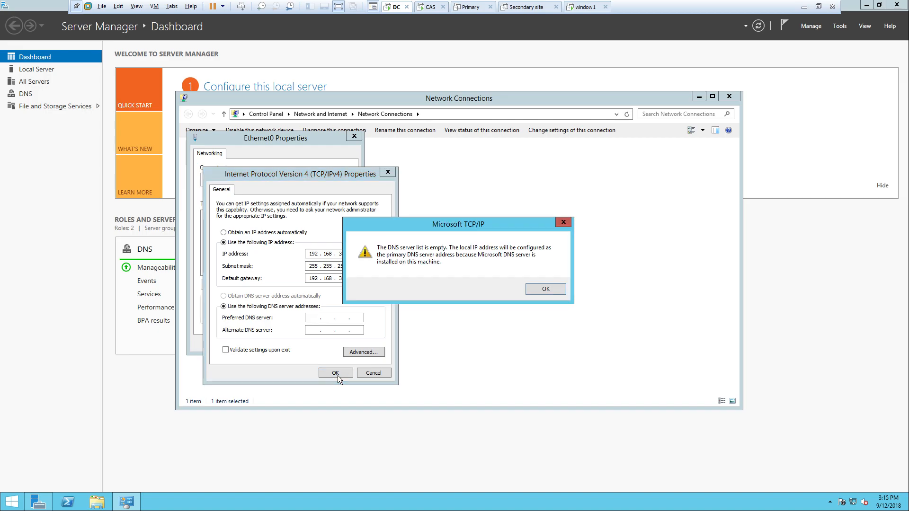
{"action": "left_click", "coordinate": [539, 290]}
{"action": "left_click", "coordinate": [302, 343]}
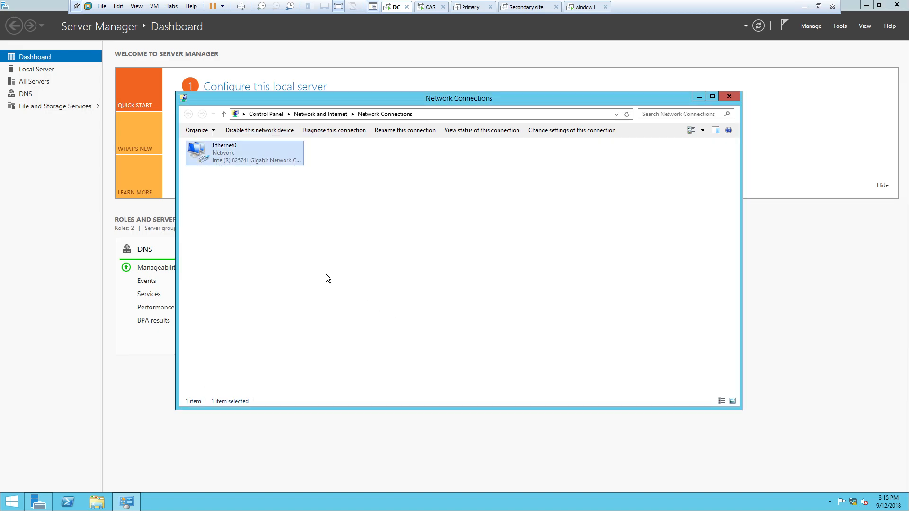
- Refresh the Network Connections list and switch to the CAS machine
{"action": "right_click", "coordinate": [266, 237]}
{"action": "left_click", "coordinate": [303, 273]}
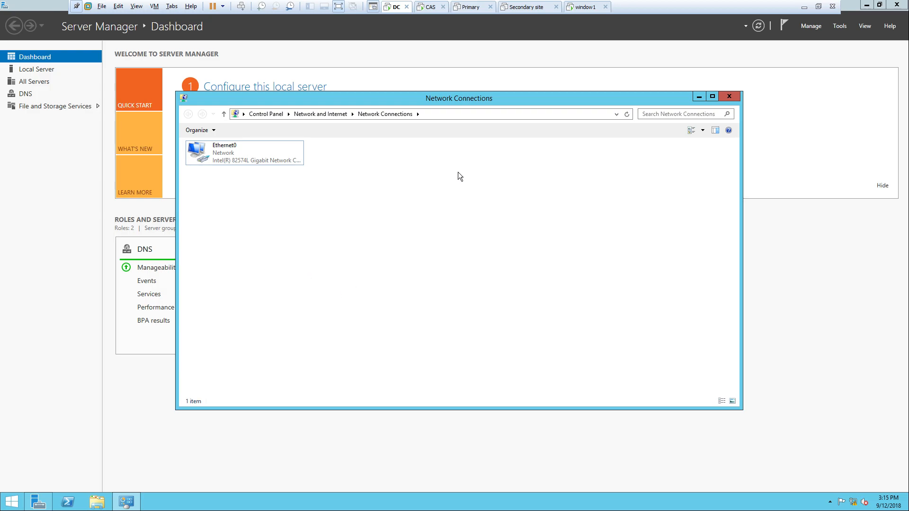
{"action": "left_click", "coordinate": [417, 11]}
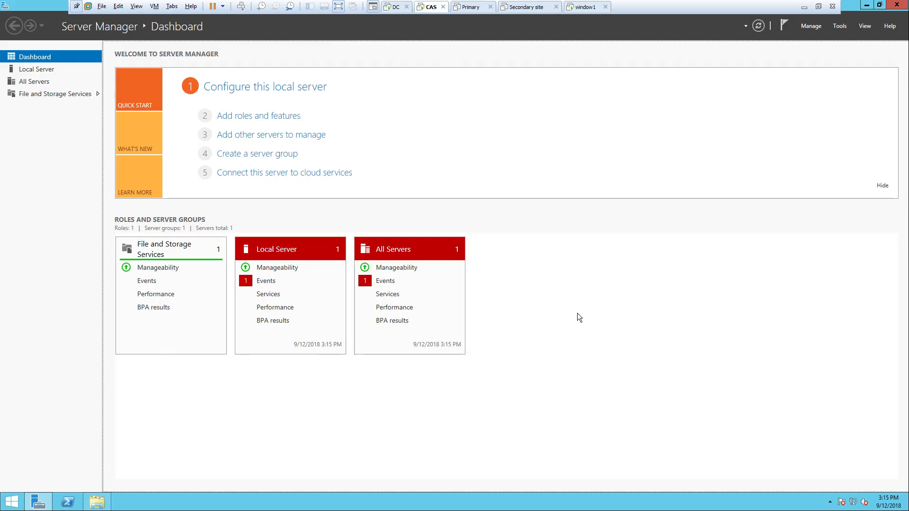
- Open the IPv4 properties of CAS's Ethernet0 adapter from Network Connections
{"action": "key", "text": "super+r"}
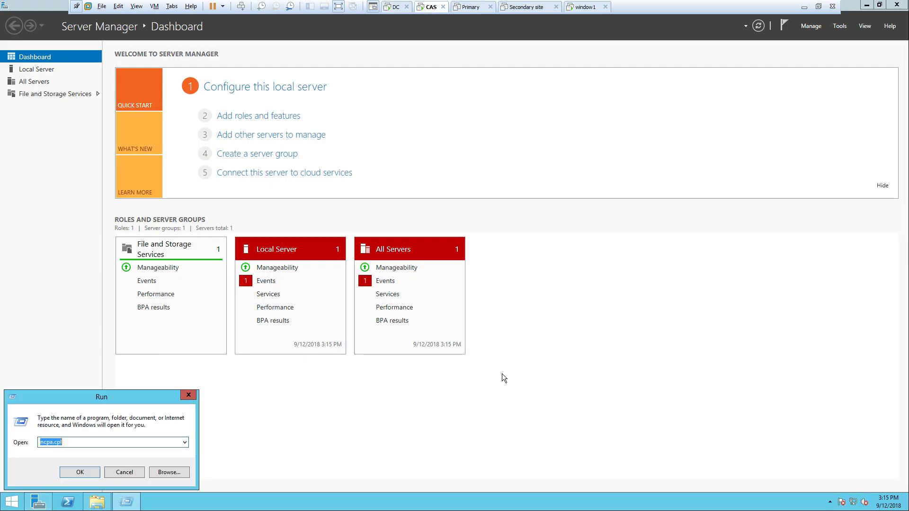
{"action": "key", "text": "Return"}
{"action": "right_click", "coordinate": [255, 149]}
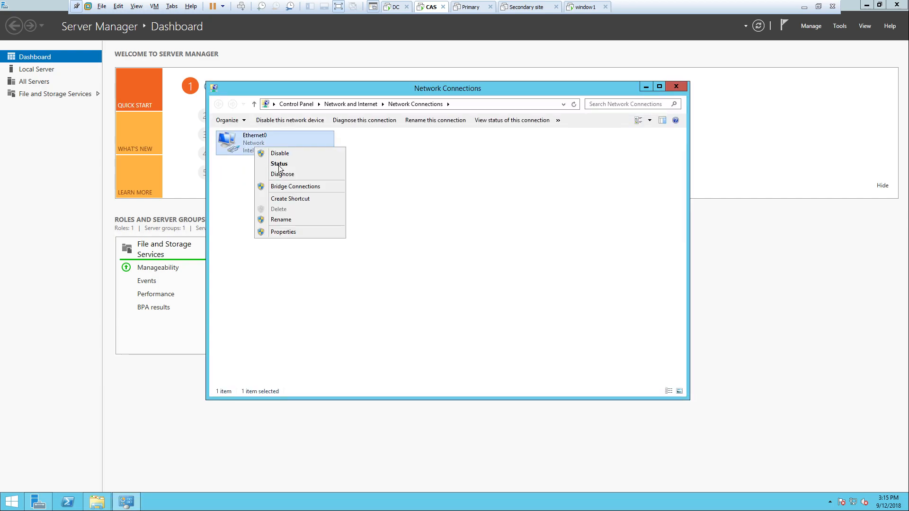
{"action": "left_click", "coordinate": [317, 231]}
{"action": "left_click", "coordinate": [330, 261]}
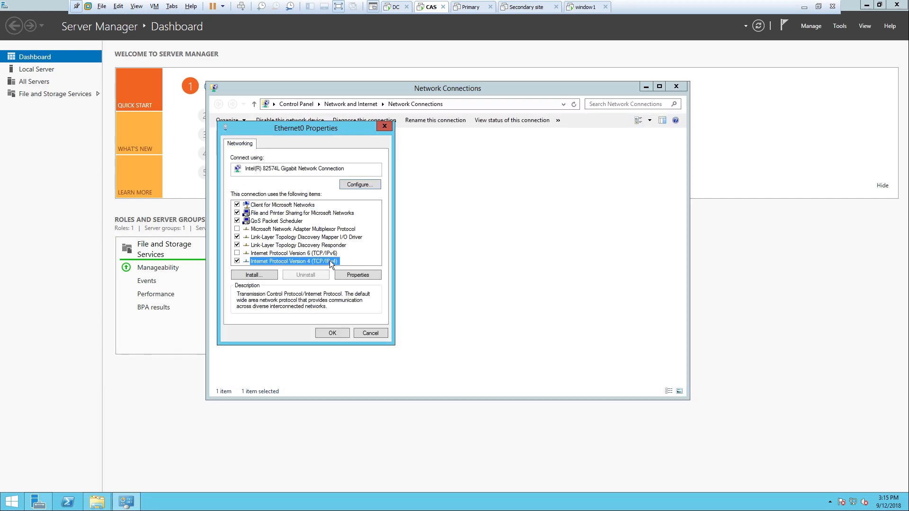
{"action": "left_click", "coordinate": [350, 279]}
- Run ipconfig /all in a command prompt to see the DHCP address 192.168.31.246
{"action": "key", "text": "super+r"}
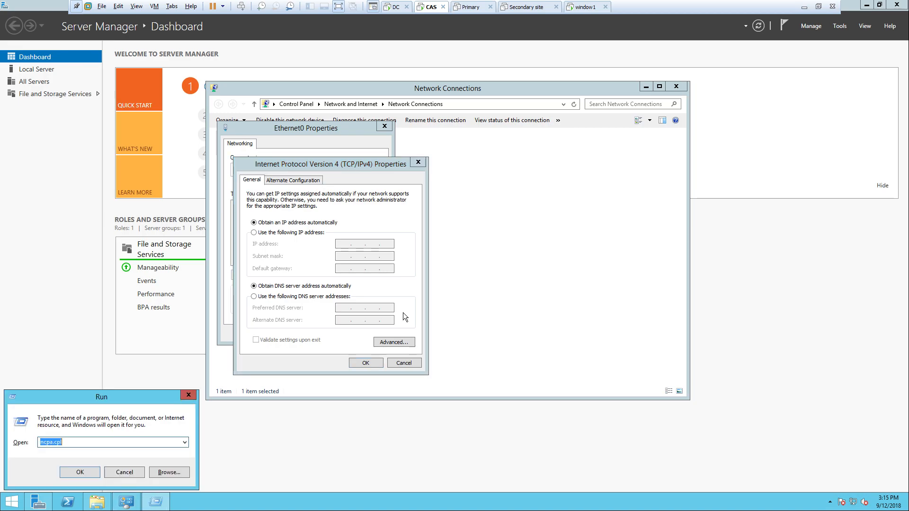
{"action": "type", "text": "cmd"}
{"action": "key", "text": "Return"}
{"action": "type", "text": "ipconfig /all"}
{"action": "key", "text": "Return"}
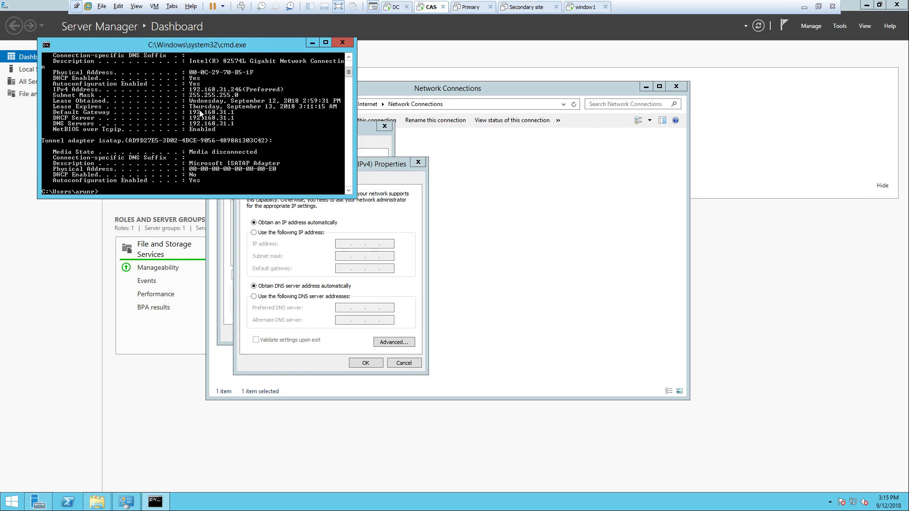
{"action": "left_click", "coordinate": [295, 235]}
- Enter static IP 192.168.31.246, mask 255.255.255.0 and gateway 192.168.31.1 for CAS
{"action": "left_click", "coordinate": [295, 235]}
{"action": "left_click_drag", "start_coordinate": [336, 163], "coordinate": [415, 163]}
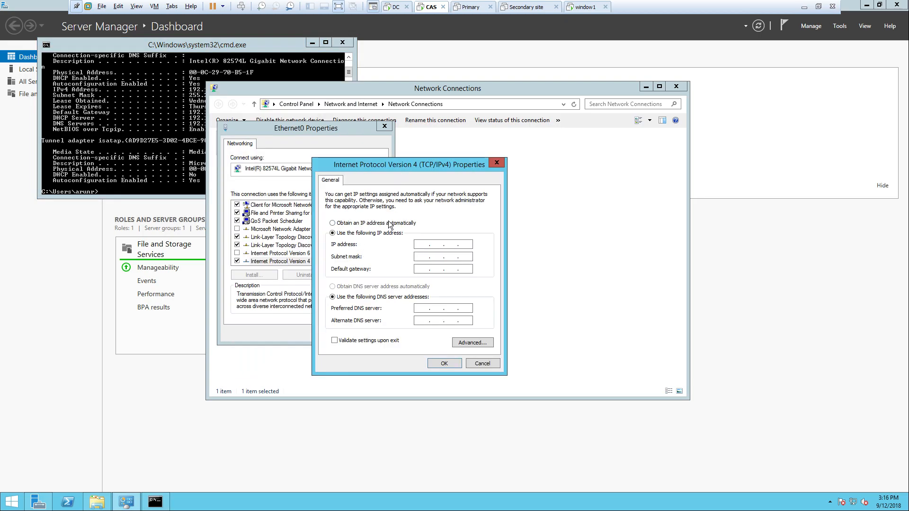
{"action": "type", "text": "192 .  .  ."}
{"action": "left_click_drag", "start_coordinate": [447, 166], "coordinate": [581, 158]}
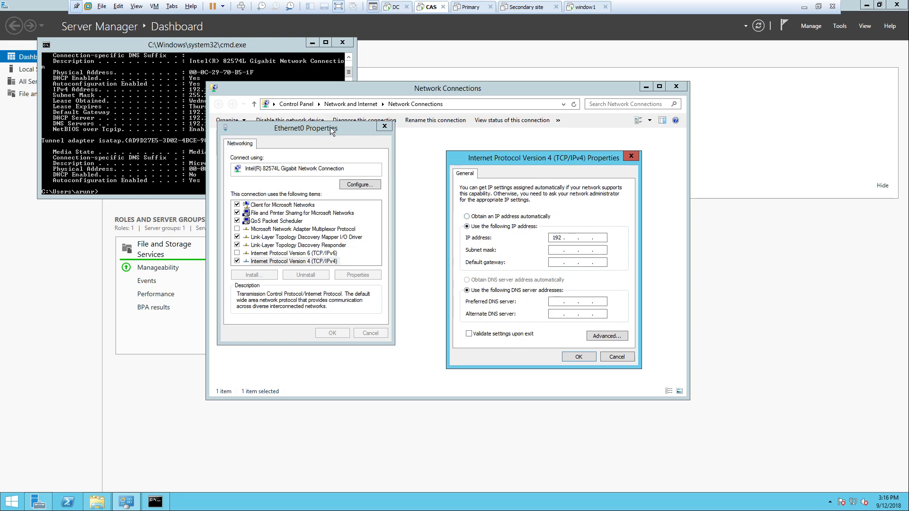
{"action": "left_click", "coordinate": [376, 132]}
{"action": "type", "text": "168 . 31"}
{"action": "left_click", "coordinate": [181, 136]}
{"action": "left_click", "coordinate": [606, 231]}
{"action": "type", "text": "246"}
{"action": "key", "text": "Tab"}
{"action": "key", "text": "Tab"}
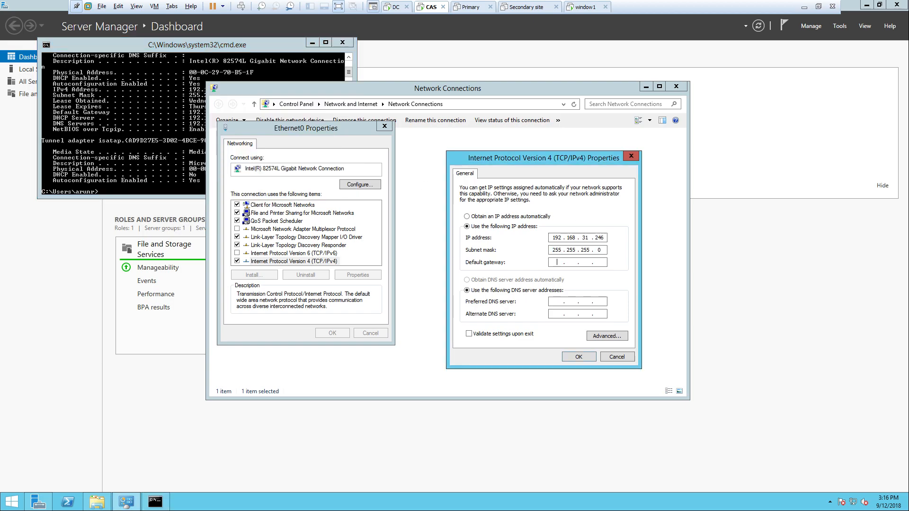
{"action": "type", "text": "192 . 168 . 31 . 1 ."}
{"action": "key", "text": "Tab"}
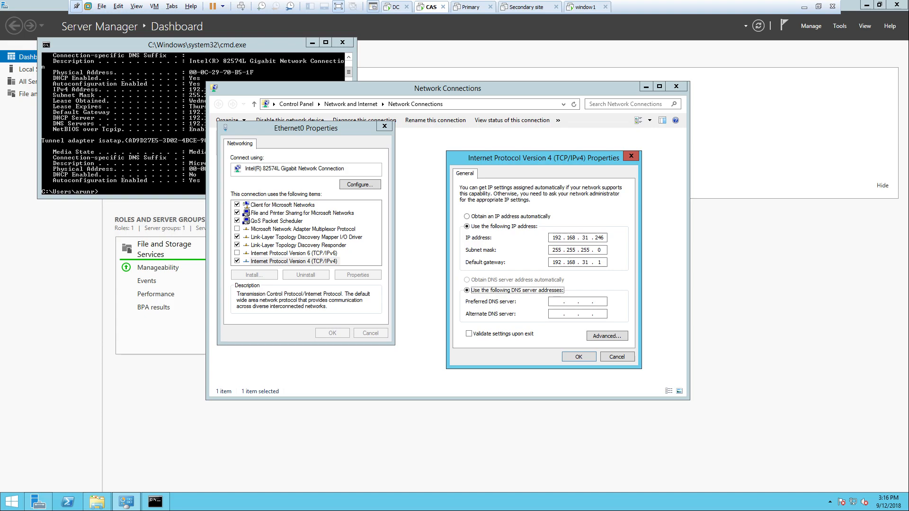
{"action": "key", "text": "Tab"}
- Set preferred DNS 192.168.31.200, save, and close the adapter and Network Connections windows
{"action": "left_click", "coordinate": [557, 301]}
{"action": "type", "text": "192 . 168 . 21"}
{"action": "key", "text": "BackSpace"}
{"action": "key", "text": "BackSpace"}
{"action": "type", "text": "31 . 200"}
{"action": "left_click", "coordinate": [577, 356]}
{"action": "left_click", "coordinate": [324, 334]}
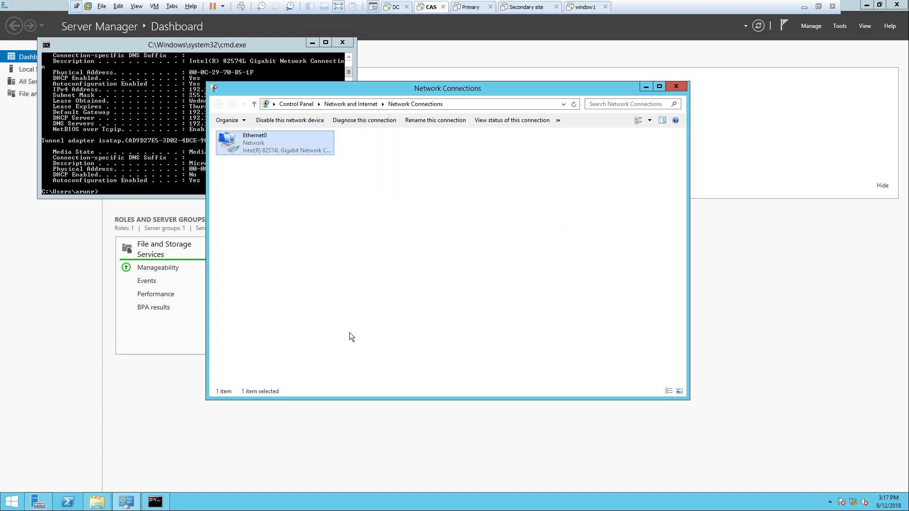
{"action": "right_click", "coordinate": [329, 242]}
{"action": "left_click", "coordinate": [362, 277]}
{"action": "left_click", "coordinate": [667, 86]}
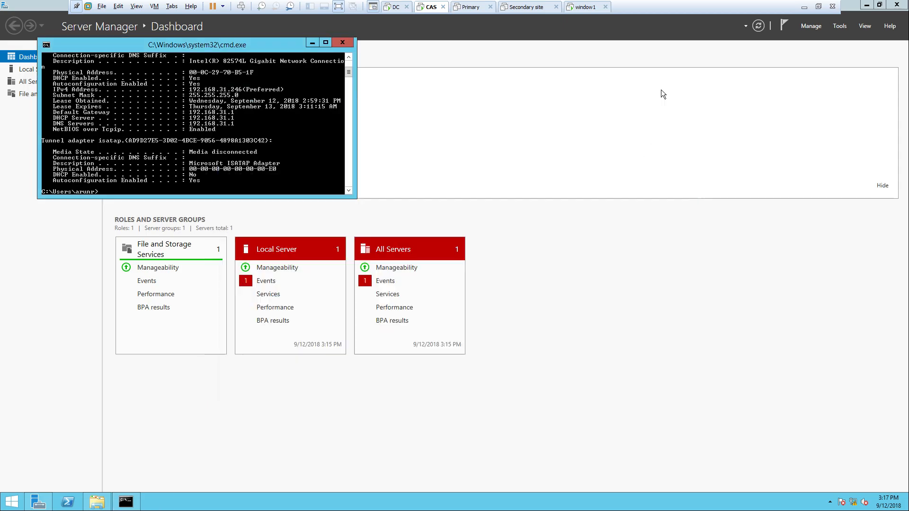
- Close the command prompt, switch to DC, and open This PC's system properties
{"action": "left_click", "coordinate": [352, 42]}
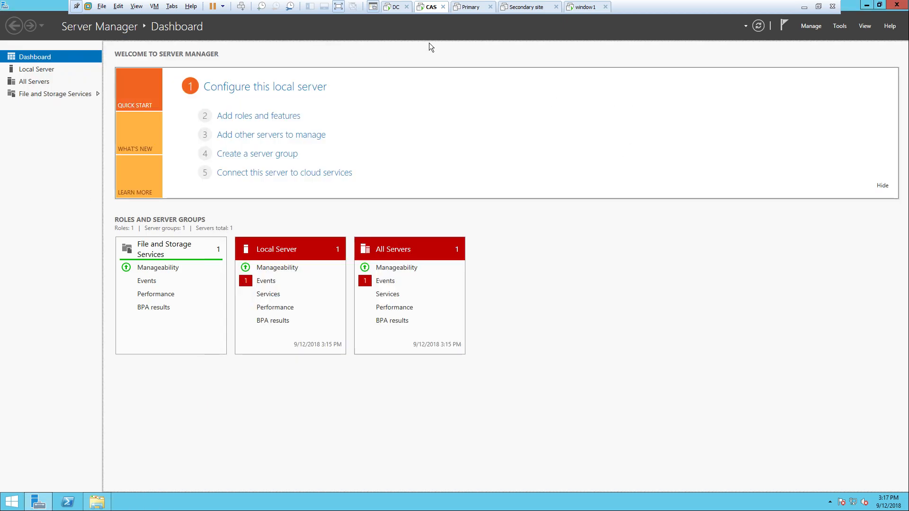
{"action": "left_click", "coordinate": [399, 7]}
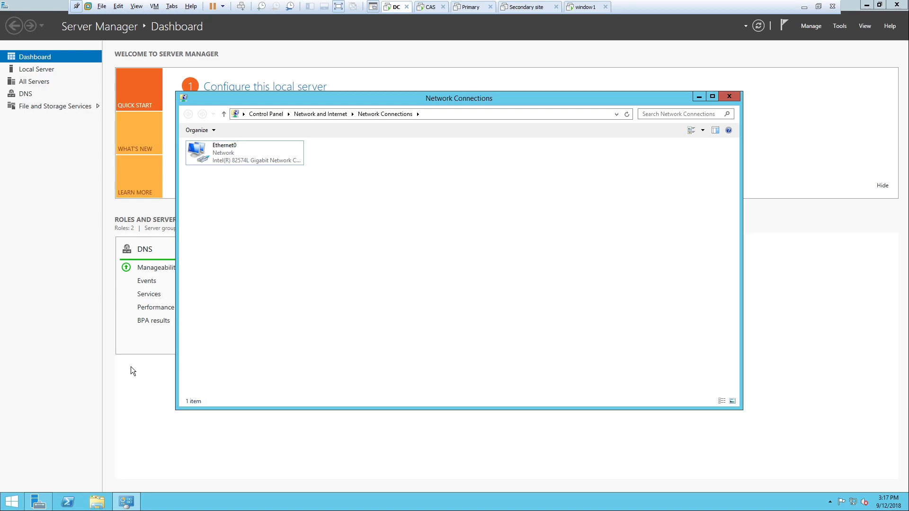
{"action": "left_click", "coordinate": [100, 503]}
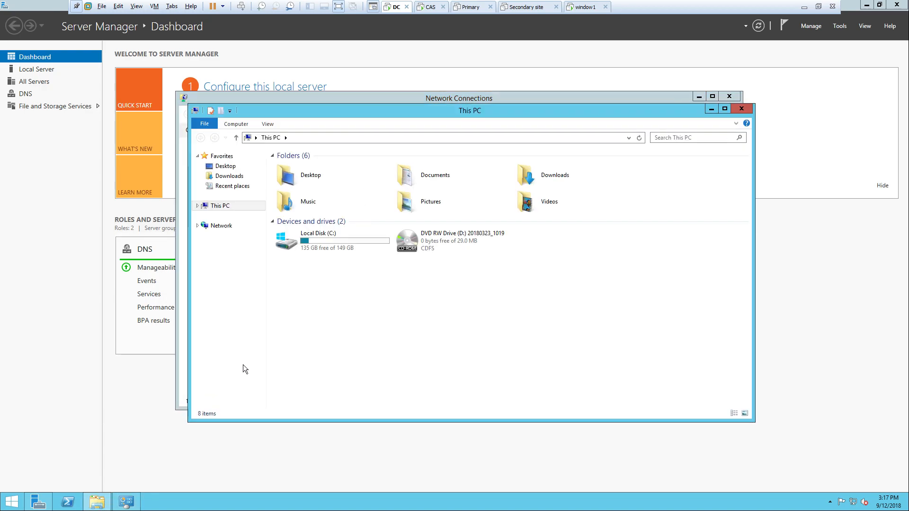
{"action": "right_click", "coordinate": [346, 324]}
{"action": "left_click", "coordinate": [379, 408]}
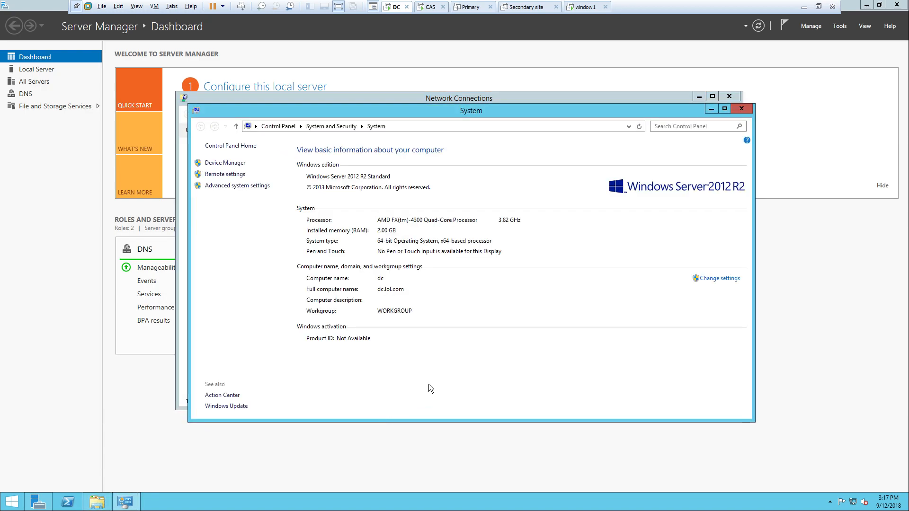
- Check the computer name dc in the name/domain Change dialog, then cancel both dialogs
{"action": "left_click", "coordinate": [716, 278]}
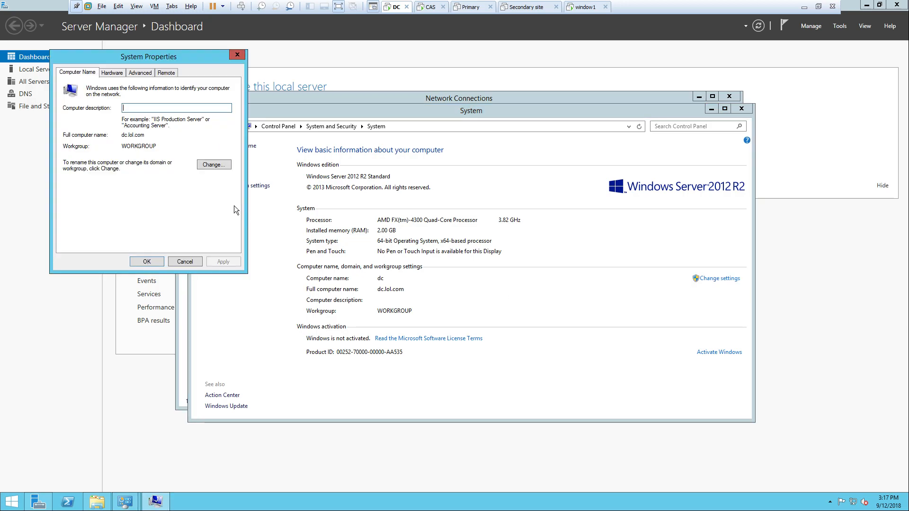
{"action": "left_click", "coordinate": [216, 167]}
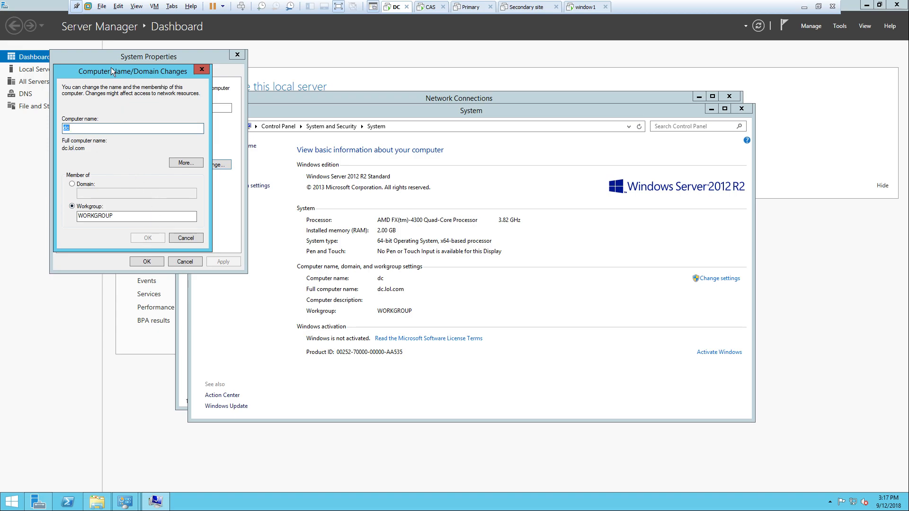
{"action": "left_click_drag", "start_coordinate": [110, 72], "coordinate": [181, 73]}
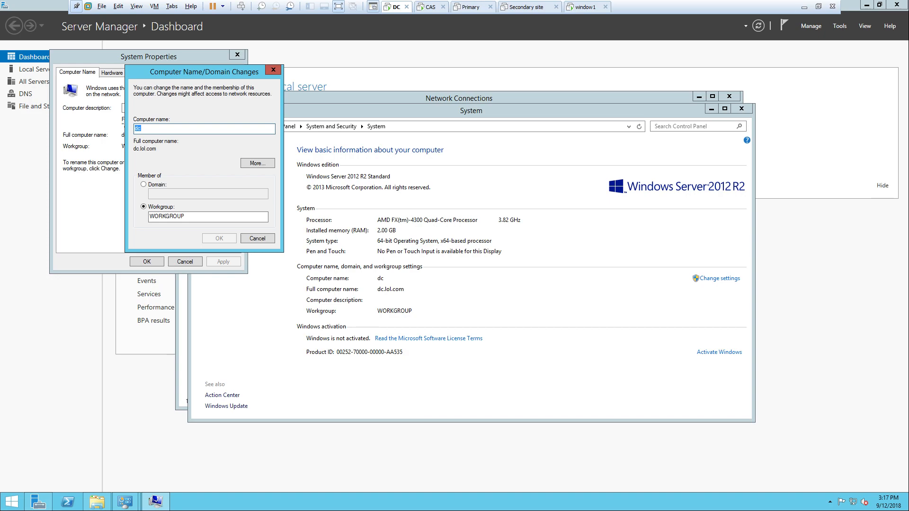
{"action": "left_click", "coordinate": [256, 239]}
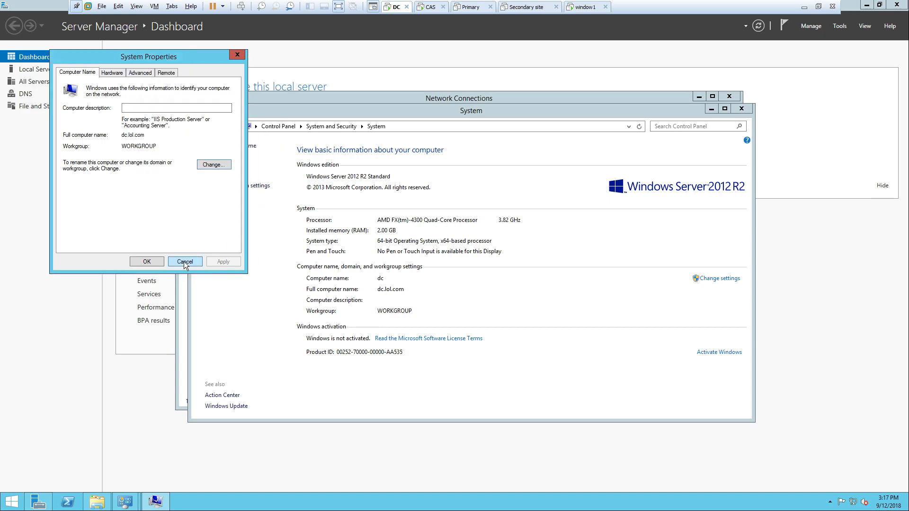
{"action": "left_click", "coordinate": [184, 262]}
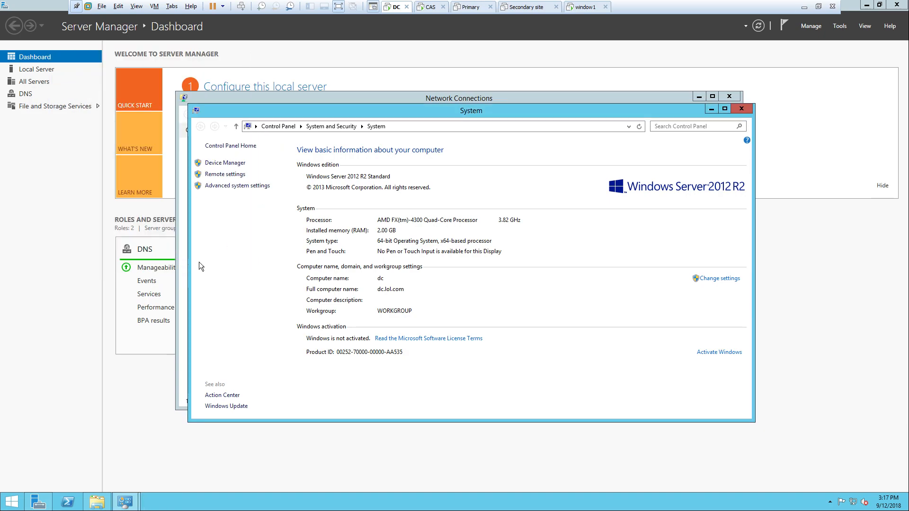
- On the CAS machine, view This PC's system properties, confirming name cas in WORKGROUP
{"action": "left_click", "coordinate": [430, 6]}
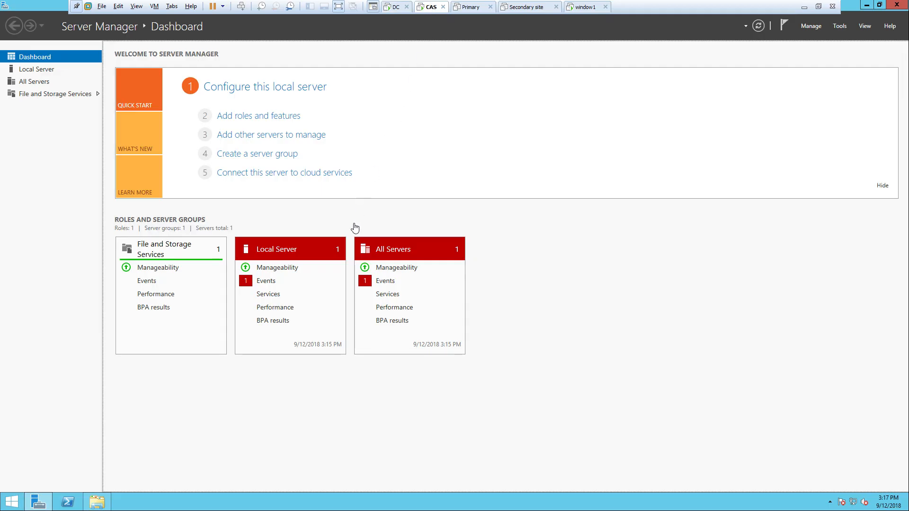
{"action": "left_click", "coordinate": [99, 500]}
{"action": "right_click", "coordinate": [242, 288]}
{"action": "left_click", "coordinate": [272, 373]}
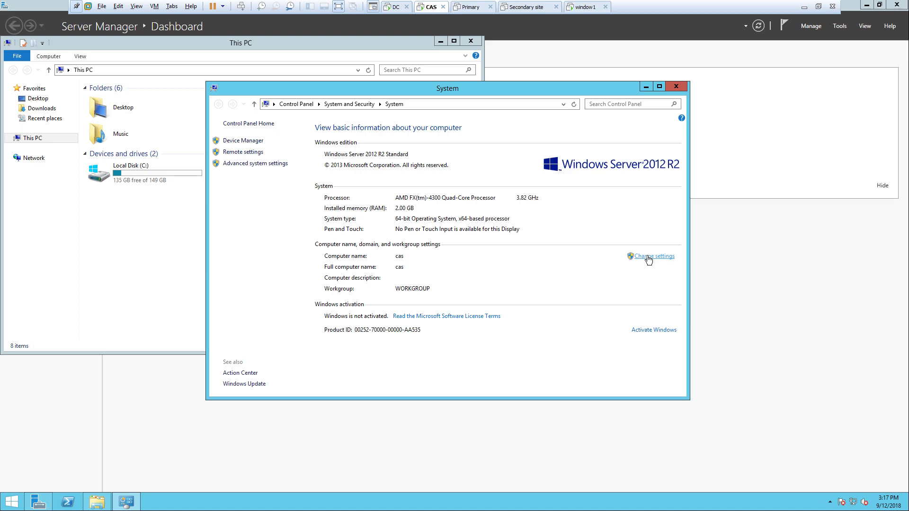
{"action": "left_click", "coordinate": [648, 257]}
{"action": "left_click", "coordinate": [197, 274]}
- Close CAS's System window, then close the DC's System, This PC and Network Connections windows
{"action": "left_click", "coordinate": [676, 87]}
{"action": "left_click", "coordinate": [395, 7]}
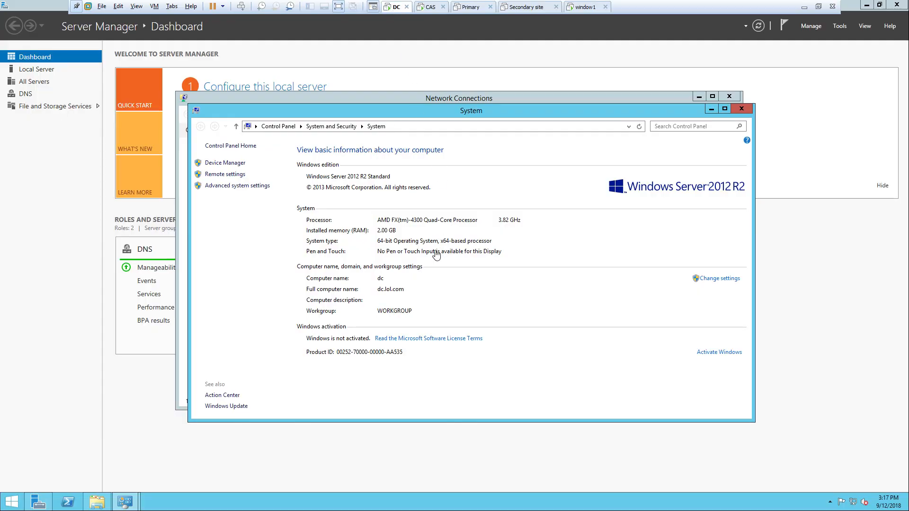
{"action": "left_click", "coordinate": [745, 109]}
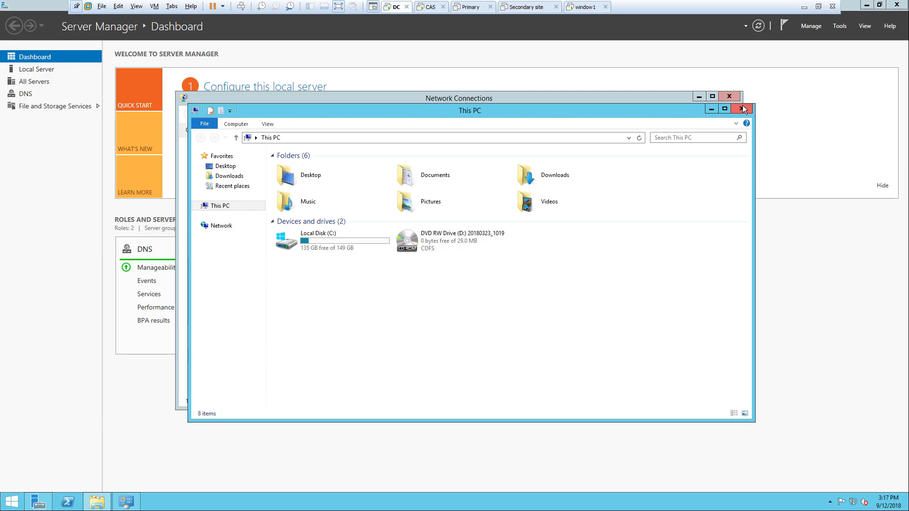
{"action": "left_click", "coordinate": [742, 109]}
{"action": "left_click", "coordinate": [733, 99]}
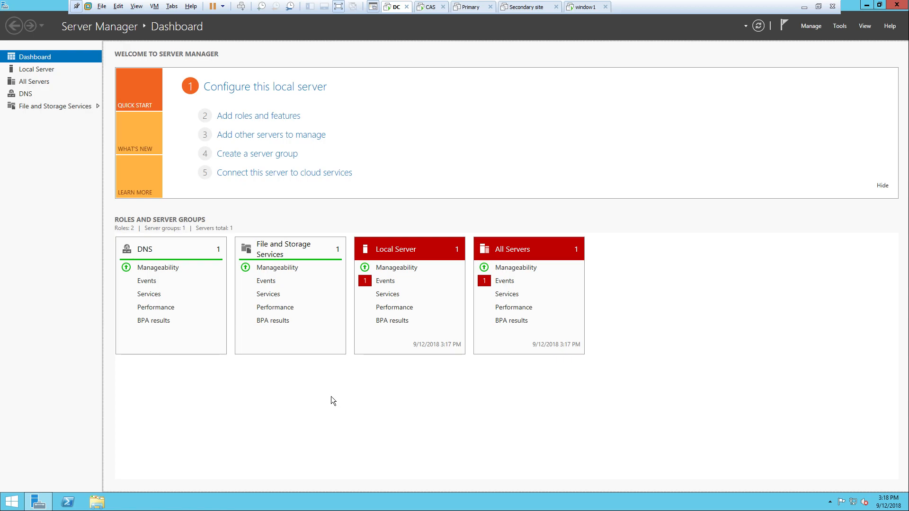
- Launch Local Security Policy and show Account Policies > Password Policy
{"action": "left_click", "coordinate": [838, 27]}
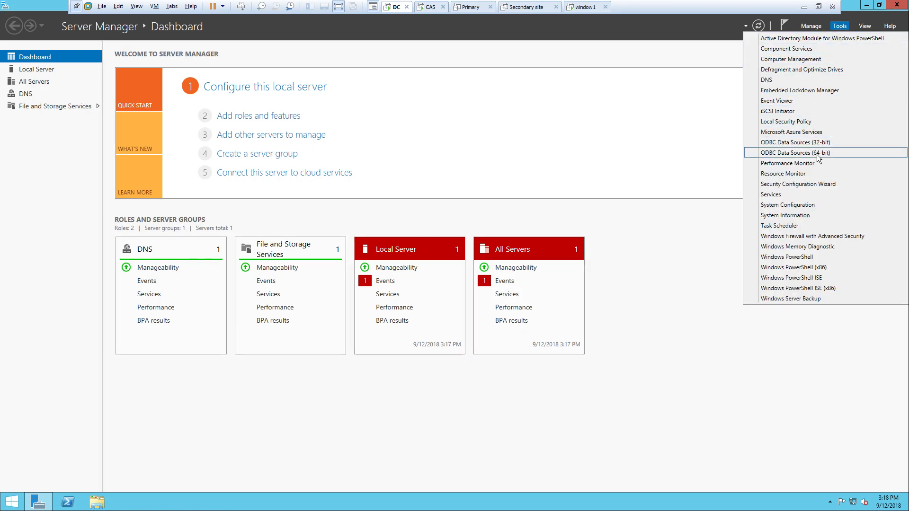
{"action": "left_click", "coordinate": [820, 123]}
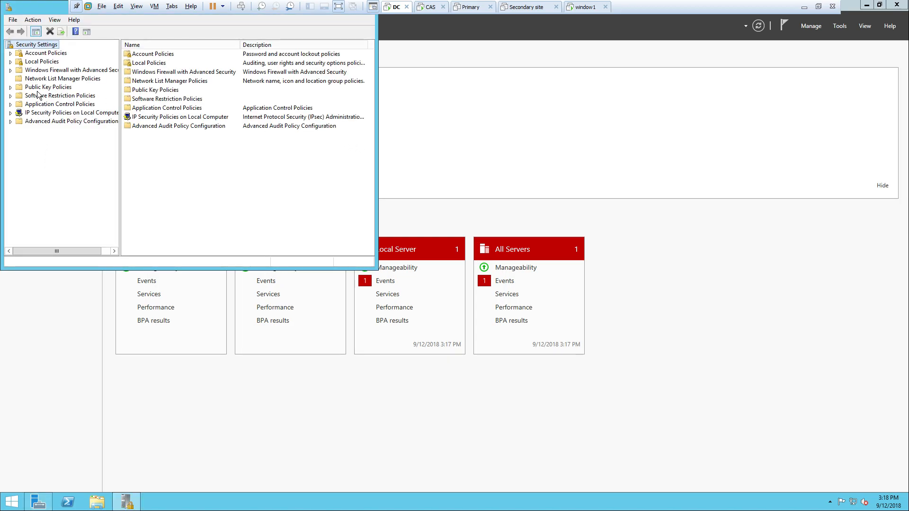
{"action": "left_click", "coordinate": [11, 54]}
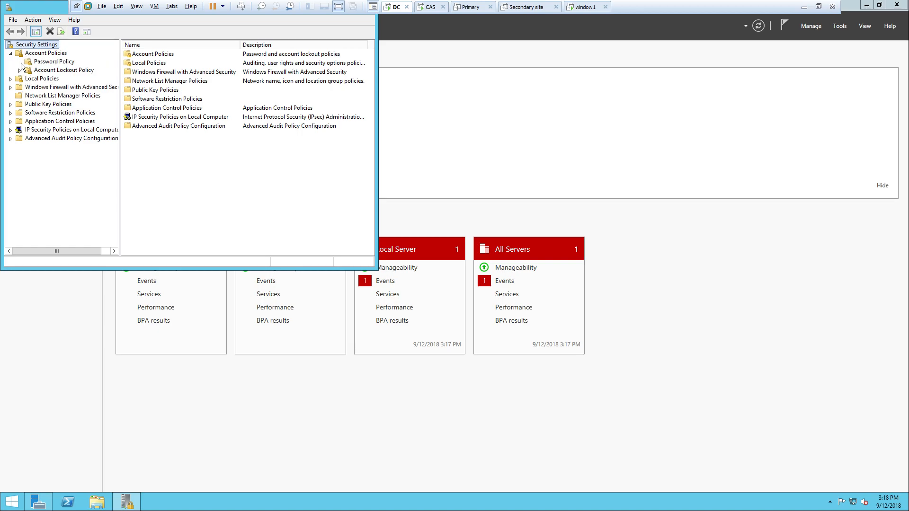
{"action": "left_click", "coordinate": [41, 63]}
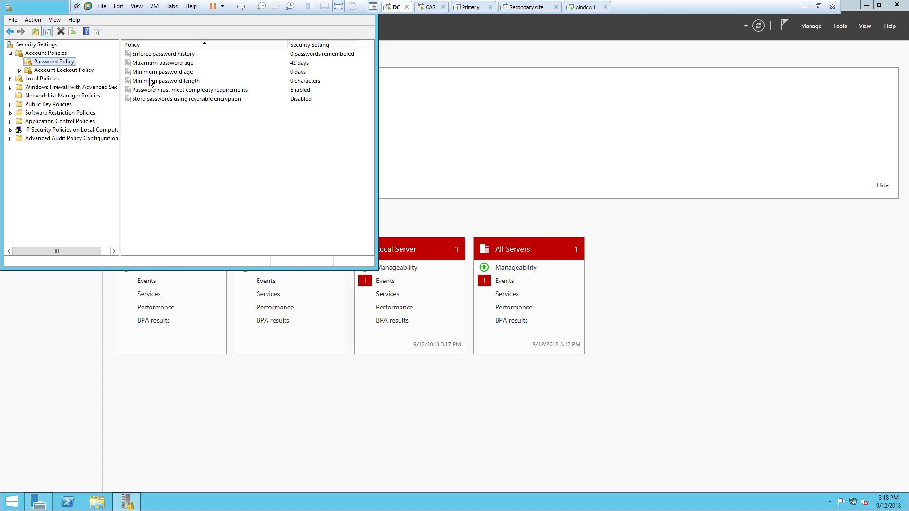
- Set 'Password must meet complexity requirements' to Disabled and apply it
{"action": "left_click", "coordinate": [147, 93]}
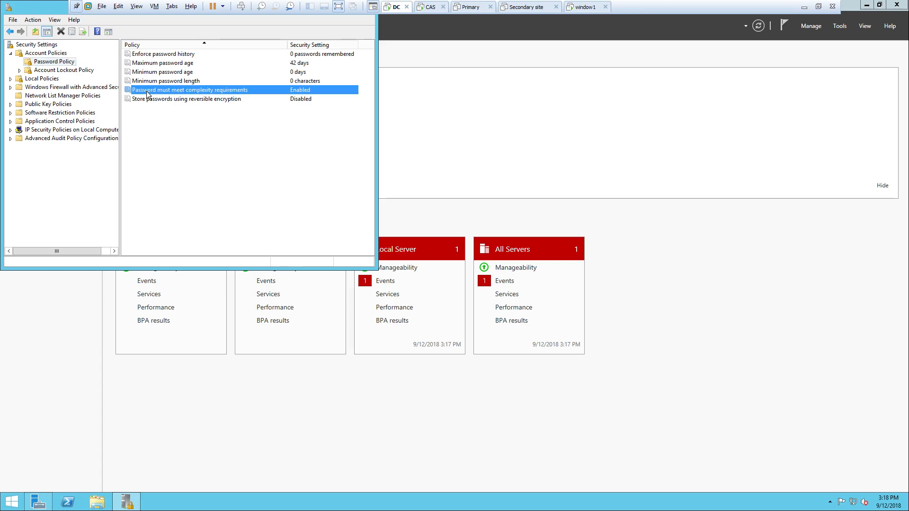
{"action": "right_click", "coordinate": [147, 93]}
{"action": "left_click", "coordinate": [156, 94]}
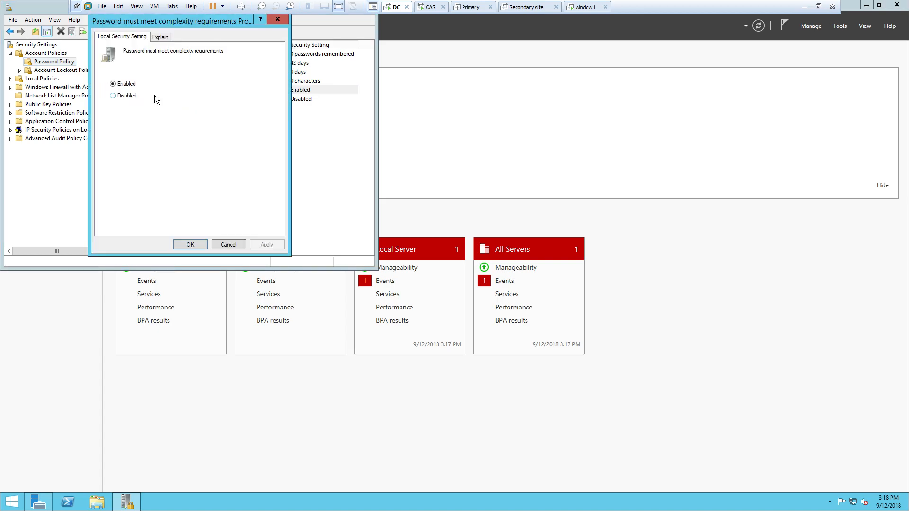
{"action": "left_click", "coordinate": [126, 96]}
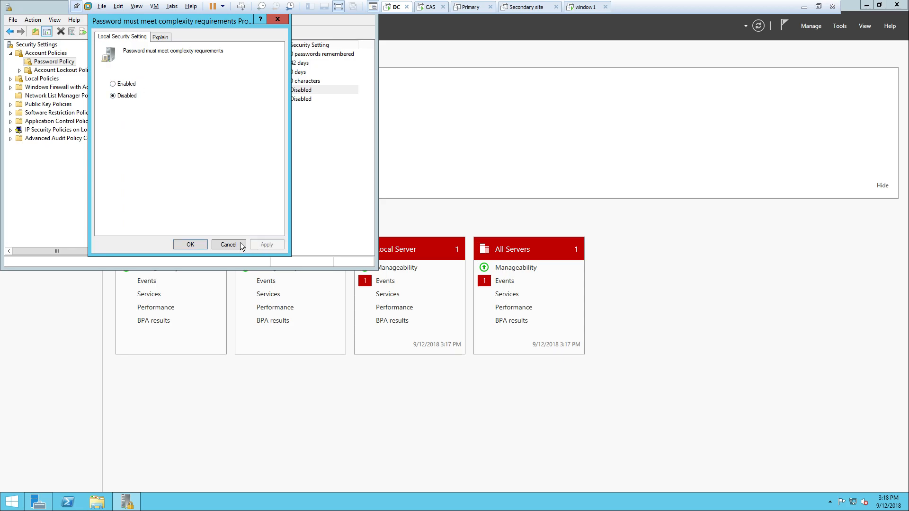
{"action": "left_click", "coordinate": [189, 244]}
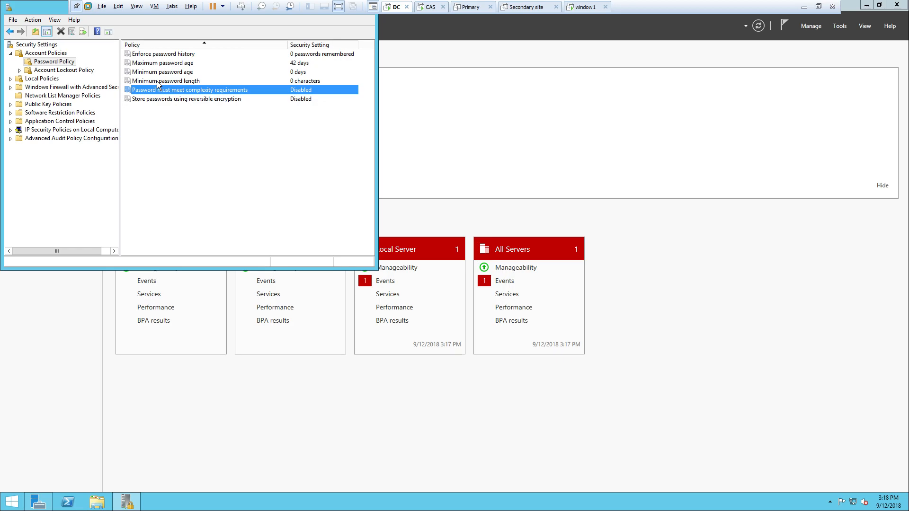
{"action": "left_click_drag", "start_coordinate": [50, 11], "coordinate": [293, 126]}
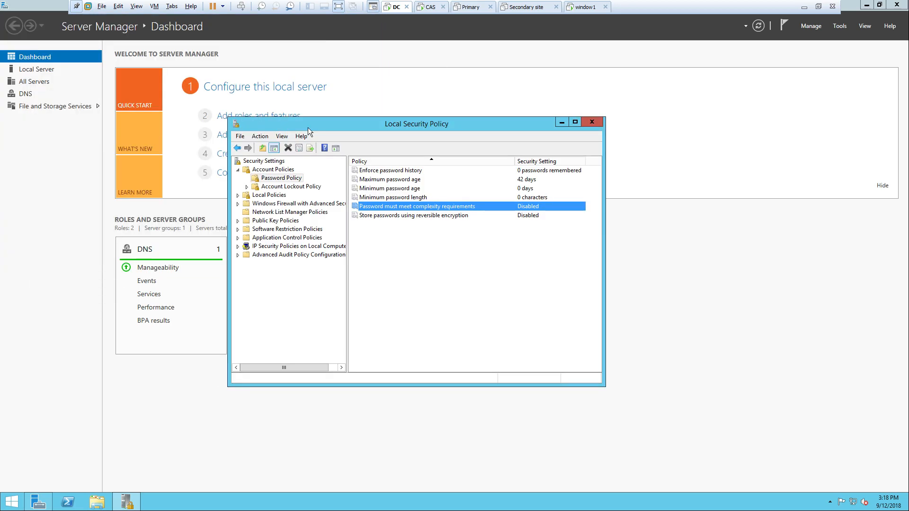
- Close Local Security Policy and launch lusrmgr.msc from the Run prompt
{"action": "left_click", "coordinate": [594, 123]}
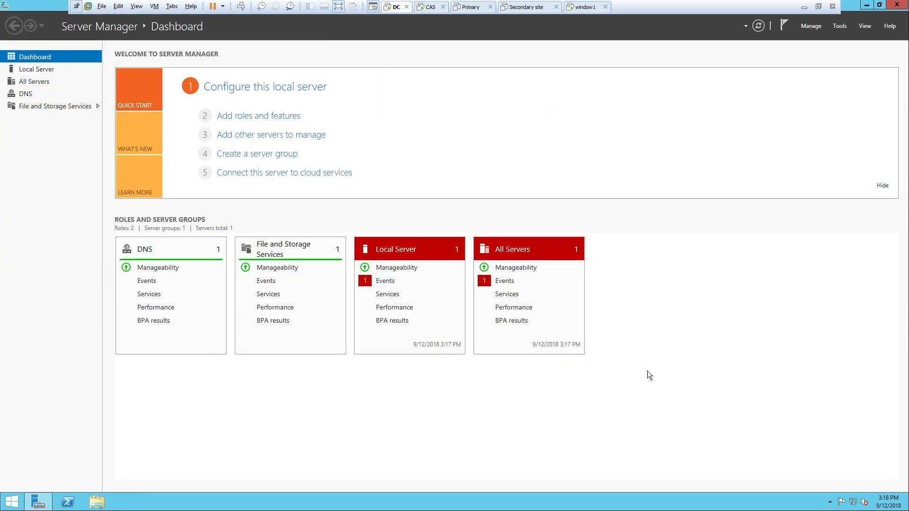
{"action": "key", "text": "super+r"}
{"action": "key", "text": "BackSpace"}
{"action": "type", "text": "lus"}
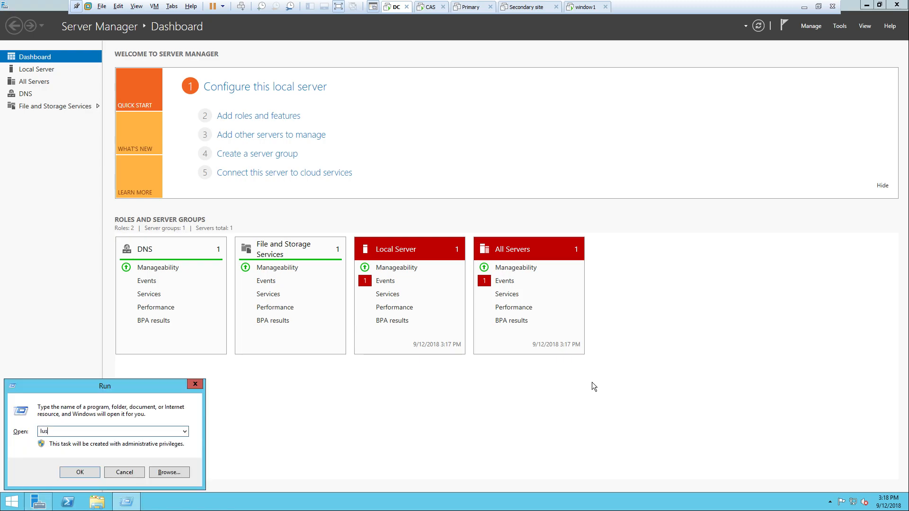
{"action": "type", "text": "rmgr.msc"}
{"action": "key", "text": "Return"}
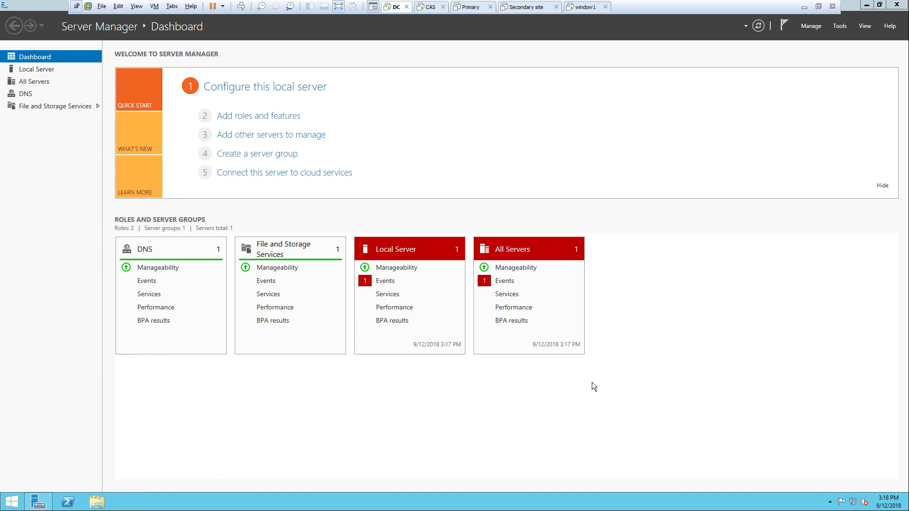
- Set and confirm a new password for the local Administrator account, then close the console
{"action": "double_click", "coordinate": [199, 137]}
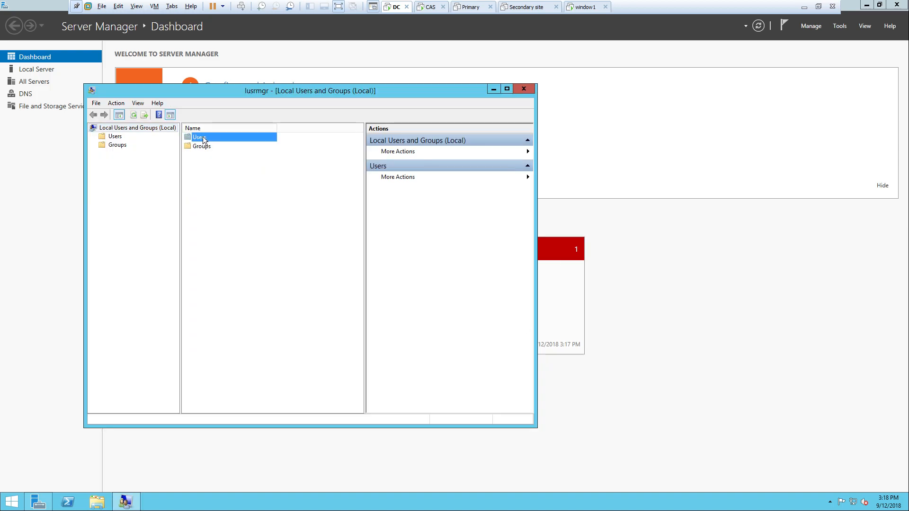
{"action": "left_click", "coordinate": [205, 140]}
{"action": "right_click", "coordinate": [205, 141]}
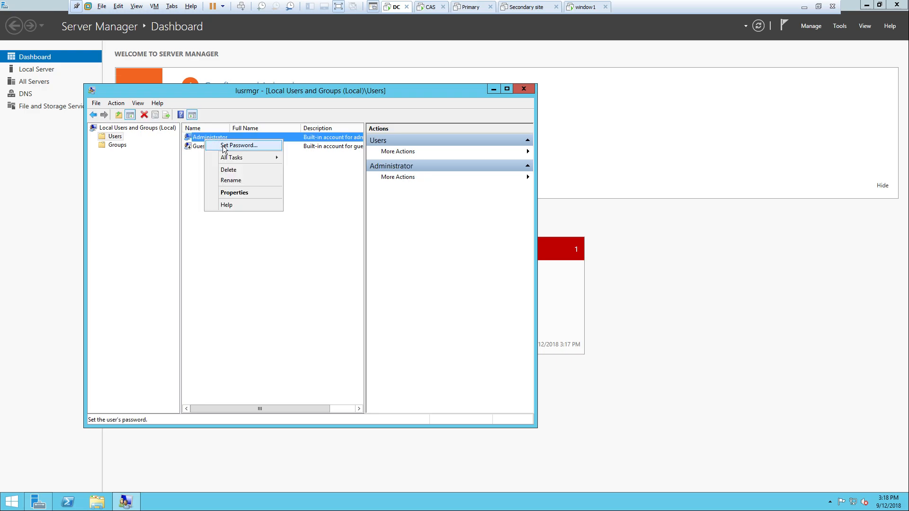
{"action": "left_click", "coordinate": [225, 147]}
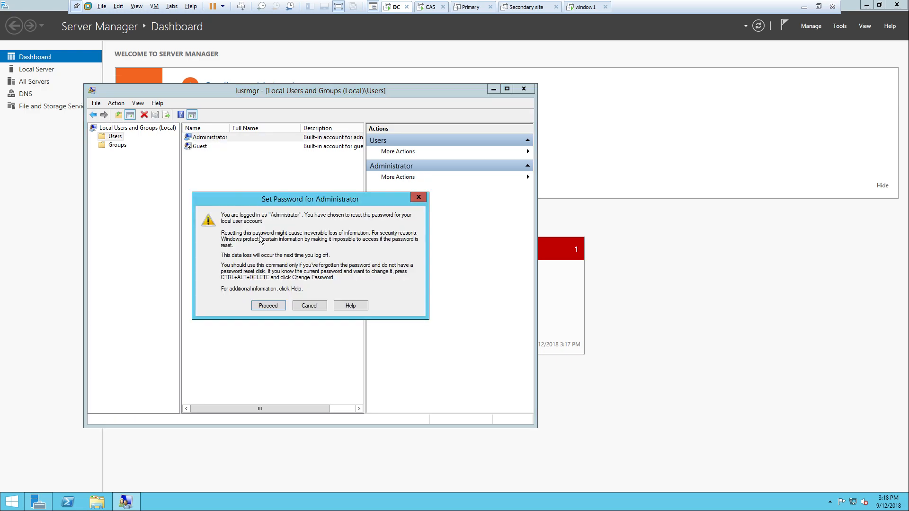
{"action": "left_click", "coordinate": [265, 306]}
{"action": "type", "text": "Ps"}
{"action": "key", "text": "Tab"}
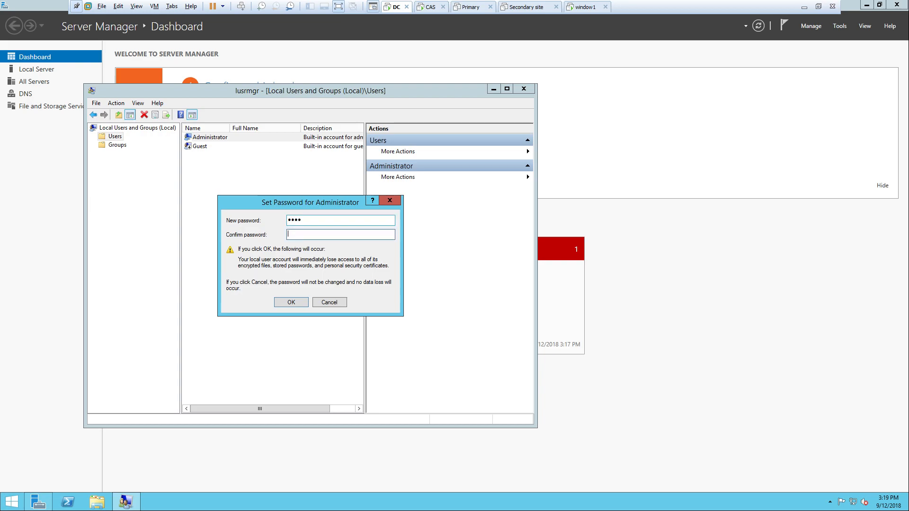
{"action": "type", "text": "P@ss"}
{"action": "key", "text": "Return"}
{"action": "left_click", "coordinate": [345, 281]}
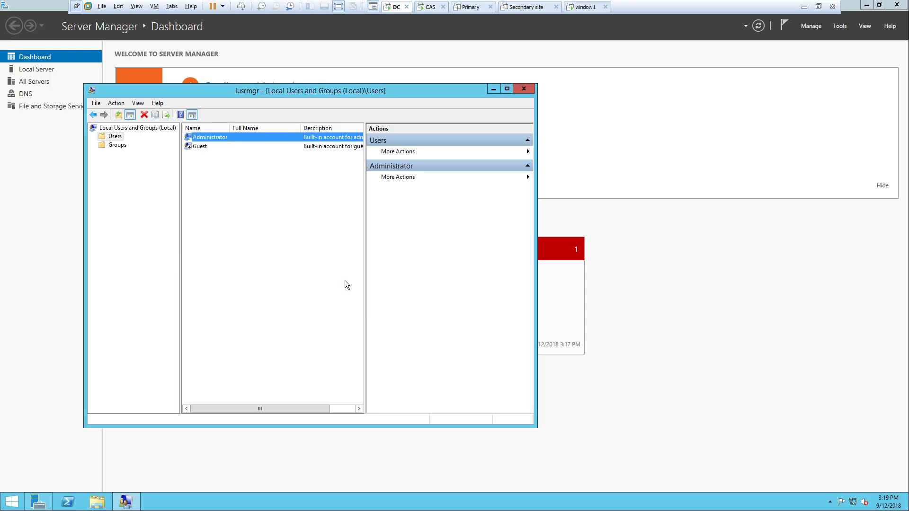
{"action": "left_click_drag", "start_coordinate": [286, 96], "coordinate": [396, 127]}
{"action": "left_click", "coordinate": [641, 121]}
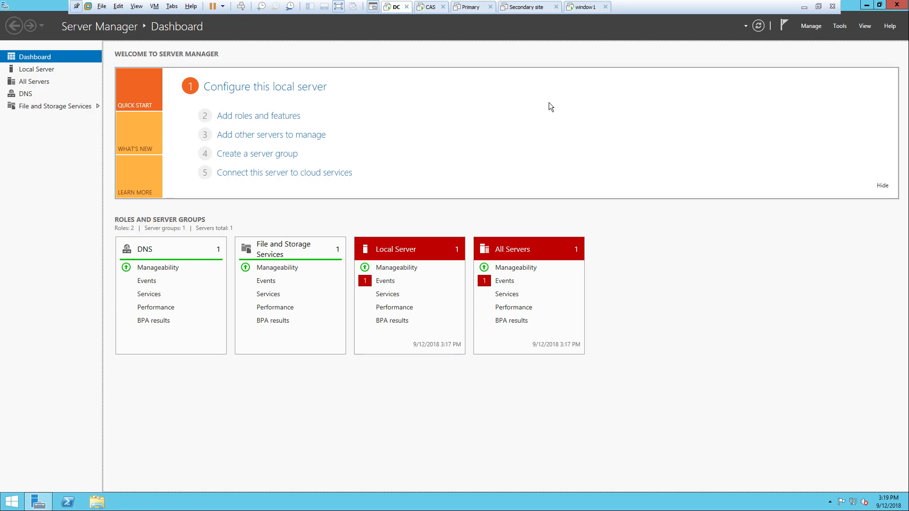
- In Add Roles and Features, select Active Directory Domain Services with its required features
{"action": "left_click", "coordinate": [814, 26]}
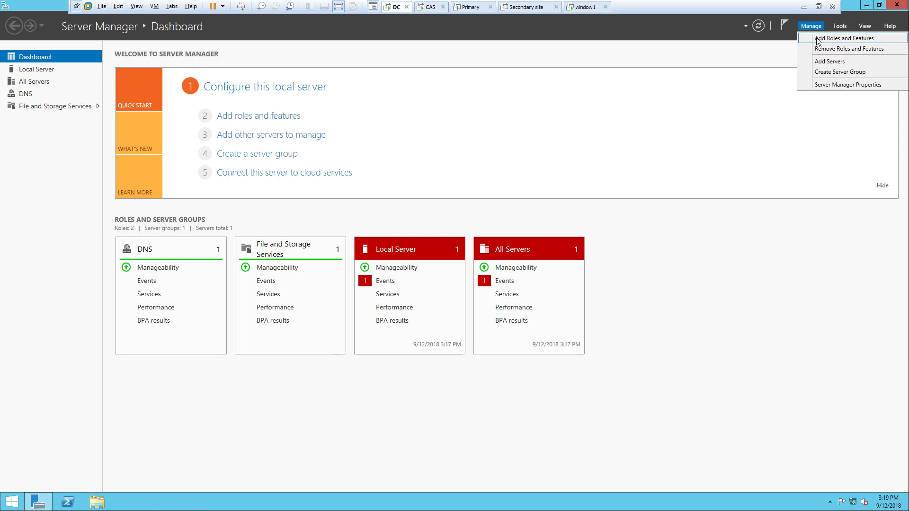
{"action": "left_click", "coordinate": [817, 41]}
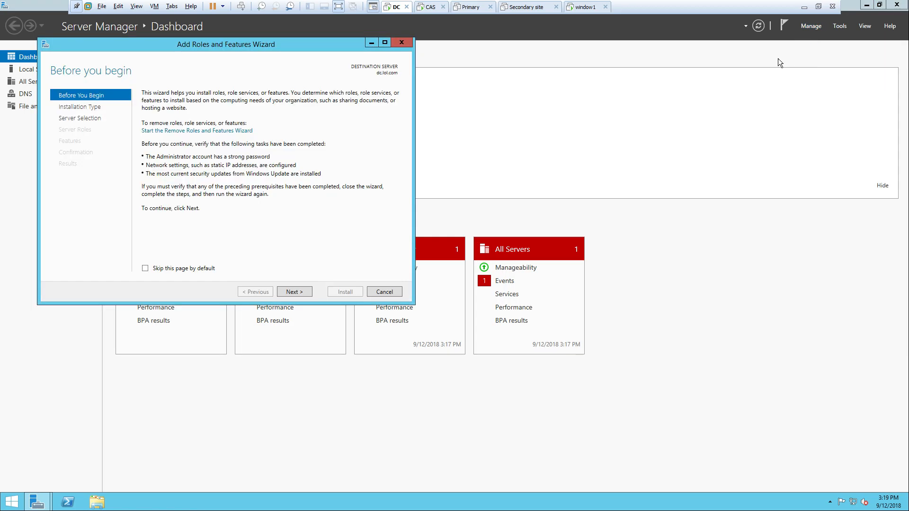
{"action": "left_click", "coordinate": [286, 287]}
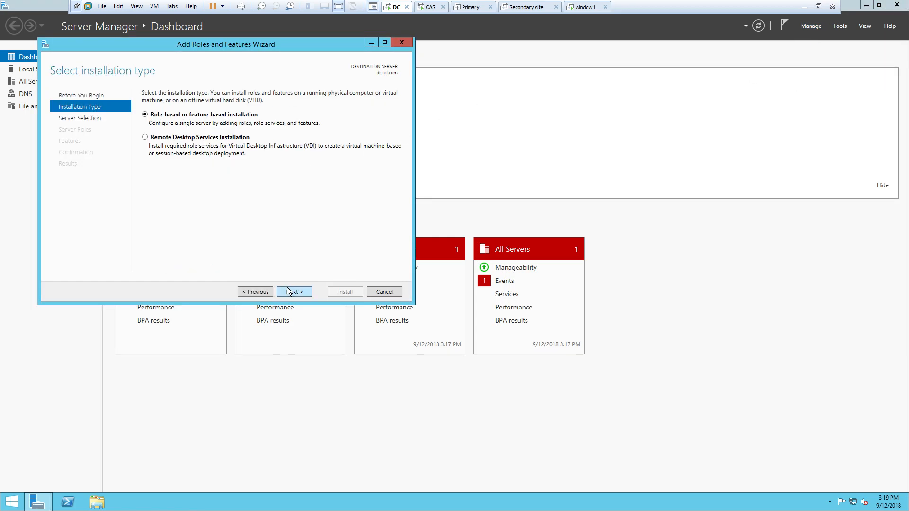
{"action": "left_click", "coordinate": [287, 288]}
{"action": "left_click", "coordinate": [287, 291]}
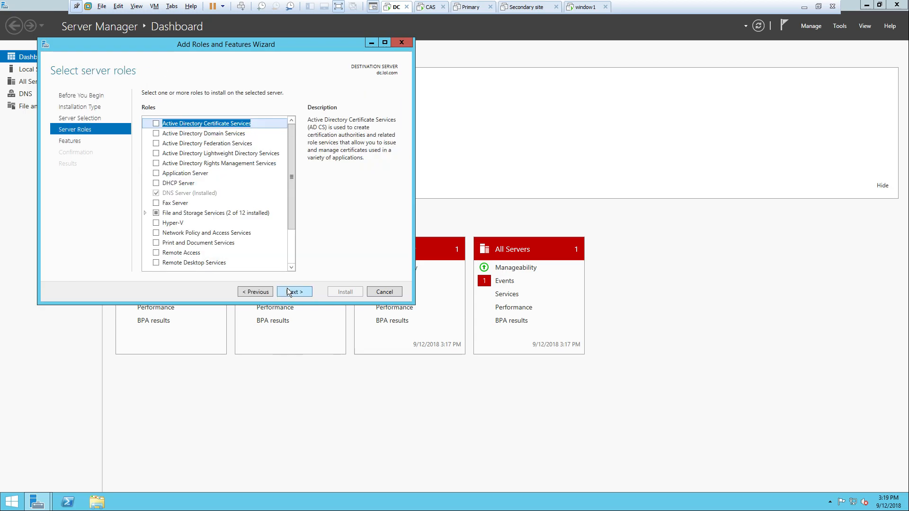
{"action": "left_click", "coordinate": [157, 134]}
{"action": "left_click", "coordinate": [271, 253]}
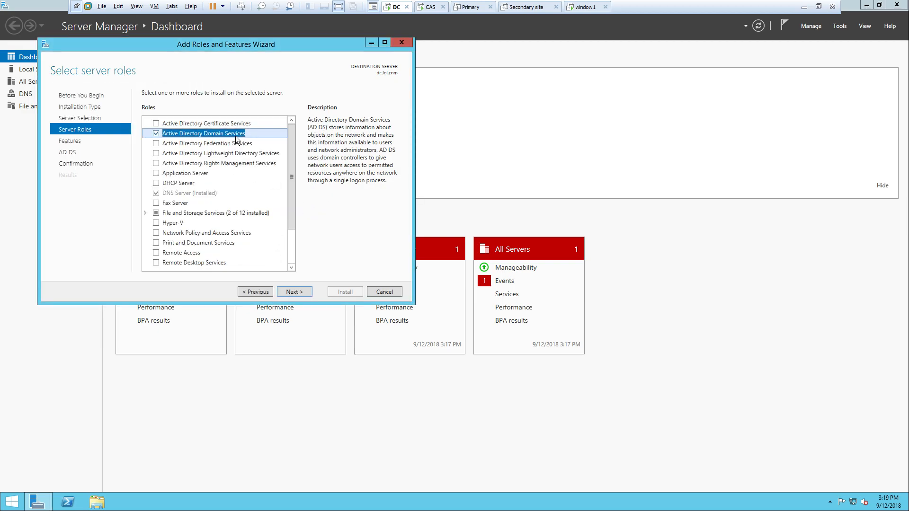
- Proceed through the Features and AD DS pages to Confirmation and start the installation
{"action": "left_click", "coordinate": [293, 292]}
{"action": "left_click", "coordinate": [296, 292]}
{"action": "left_click", "coordinate": [296, 293]}
{"action": "left_click", "coordinate": [252, 293]}
{"action": "left_click", "coordinate": [252, 293]}
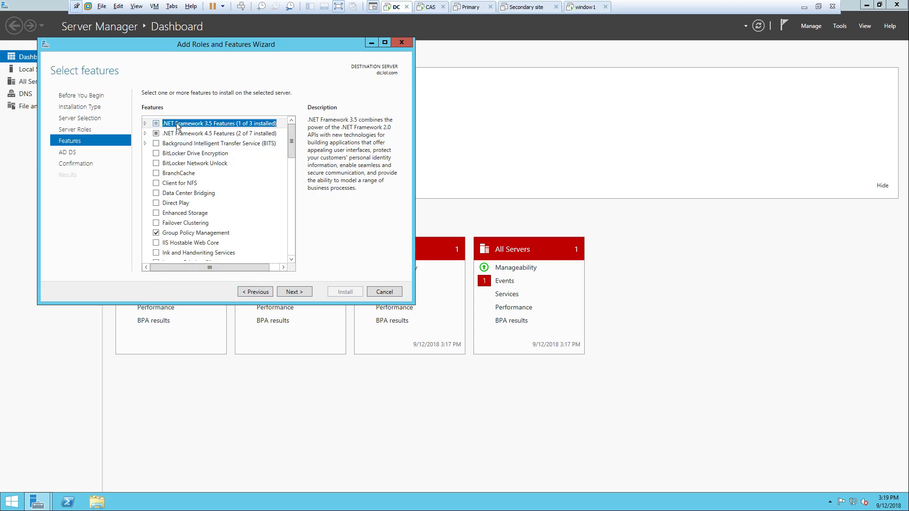
{"action": "left_click", "coordinate": [291, 290]}
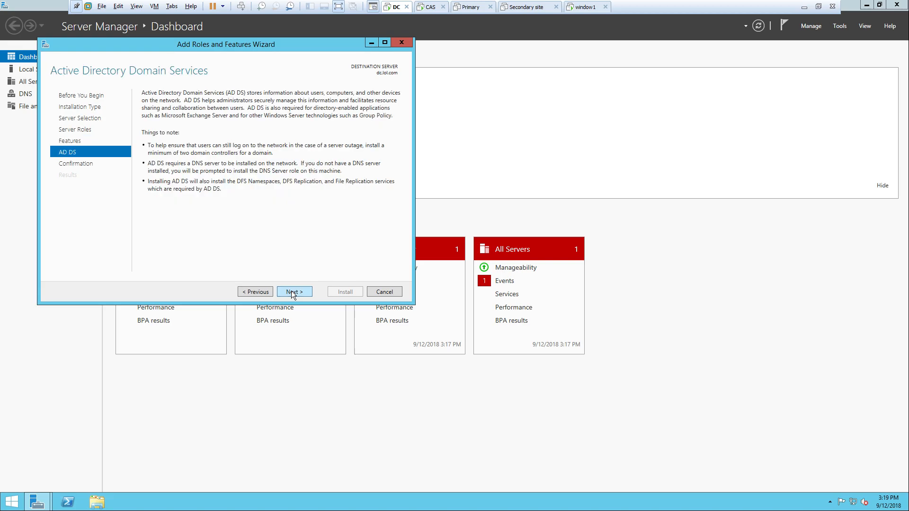
{"action": "left_click", "coordinate": [291, 291]}
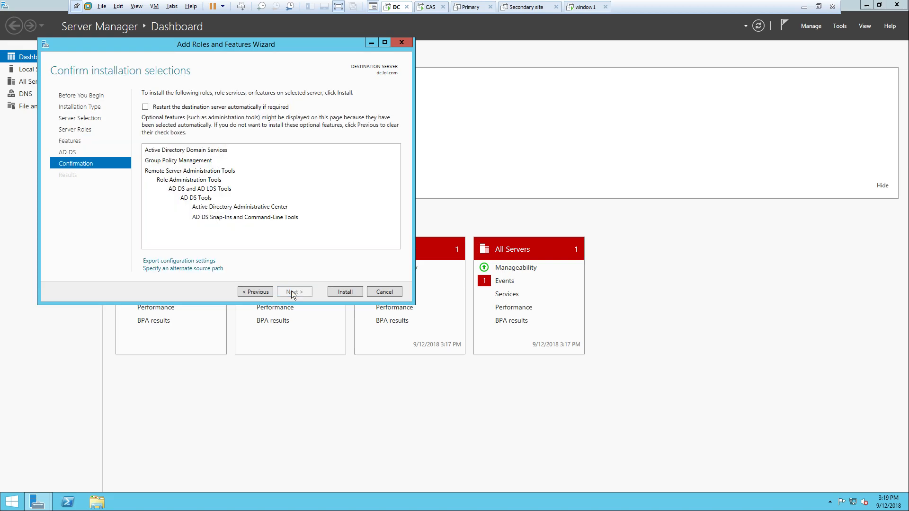
{"action": "left_click", "coordinate": [360, 294]}
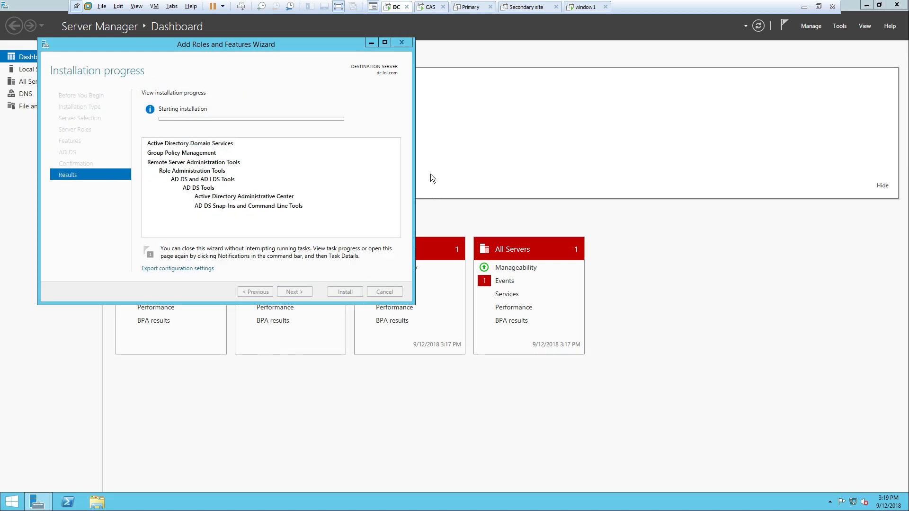
- Close This PC on CAS, return to the DC, and wait for AD DS installation to finish
{"action": "left_click", "coordinate": [431, 7]}
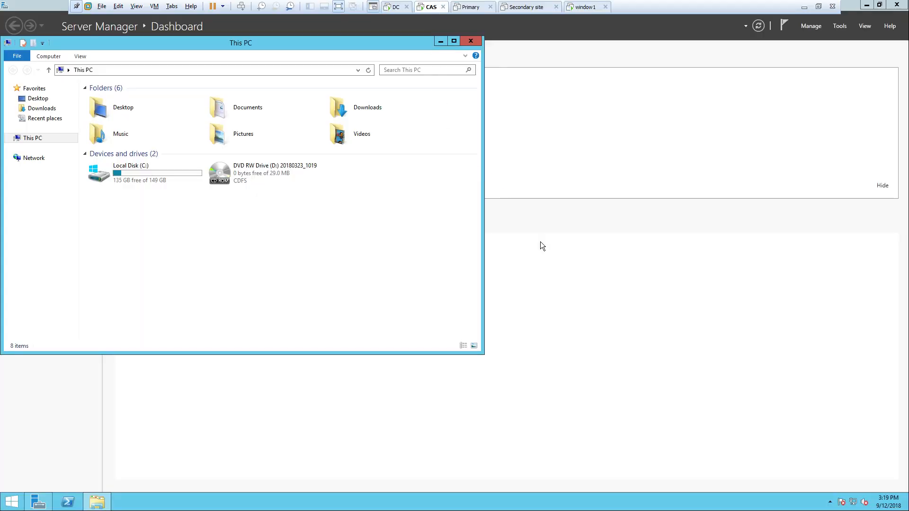
{"action": "left_click", "coordinate": [471, 41]}
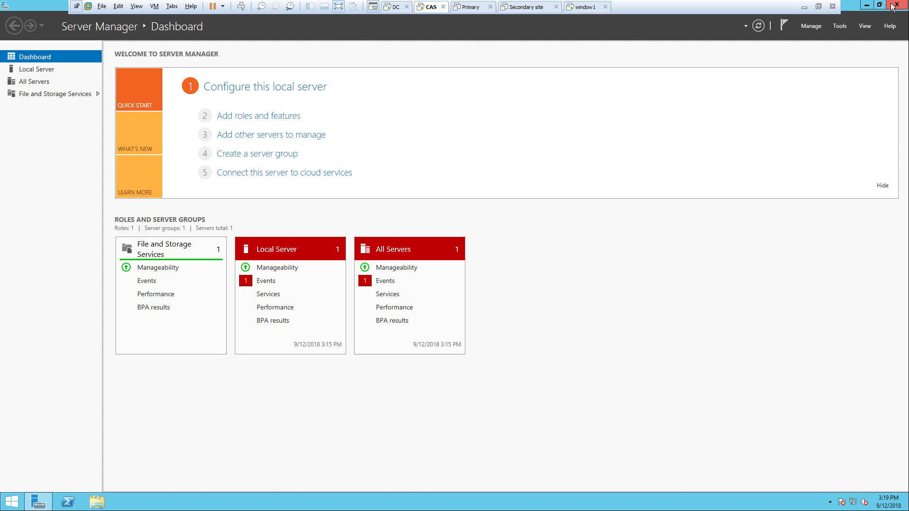
{"action": "left_click", "coordinate": [400, 10]}
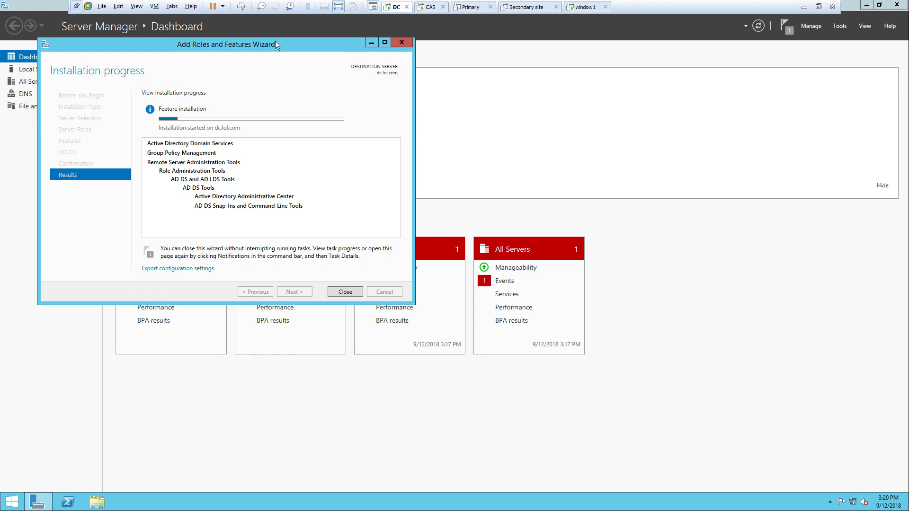
{"action": "left_click_drag", "start_coordinate": [268, 44], "coordinate": [454, 74]}
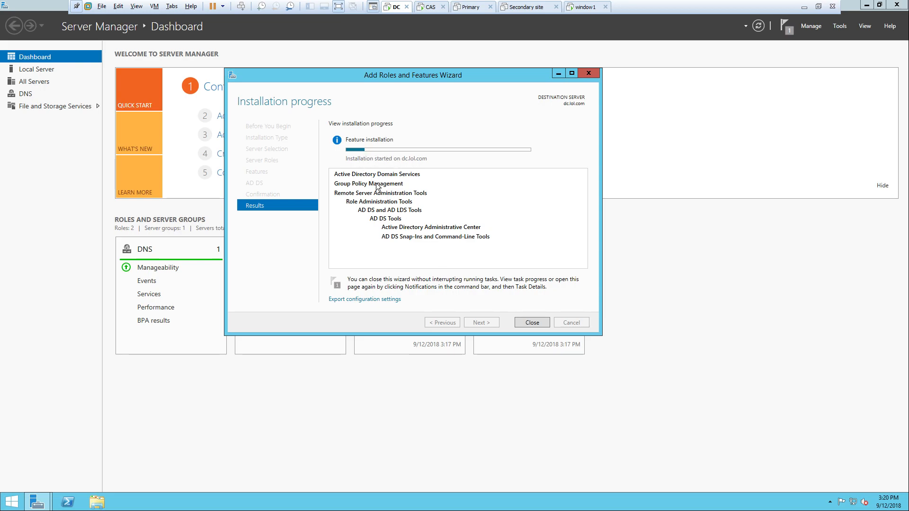
{"action": "left_click", "coordinate": [804, 6]}
{"action": "left_click", "coordinate": [290, 501]}
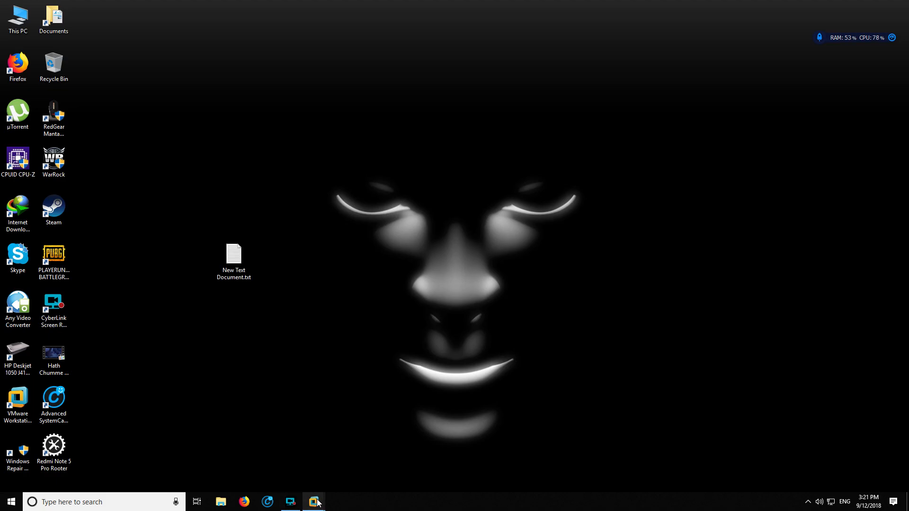
{"action": "mouse_move", "coordinate": [314, 502]}
{"action": "left_click", "coordinate": [154, 442]}
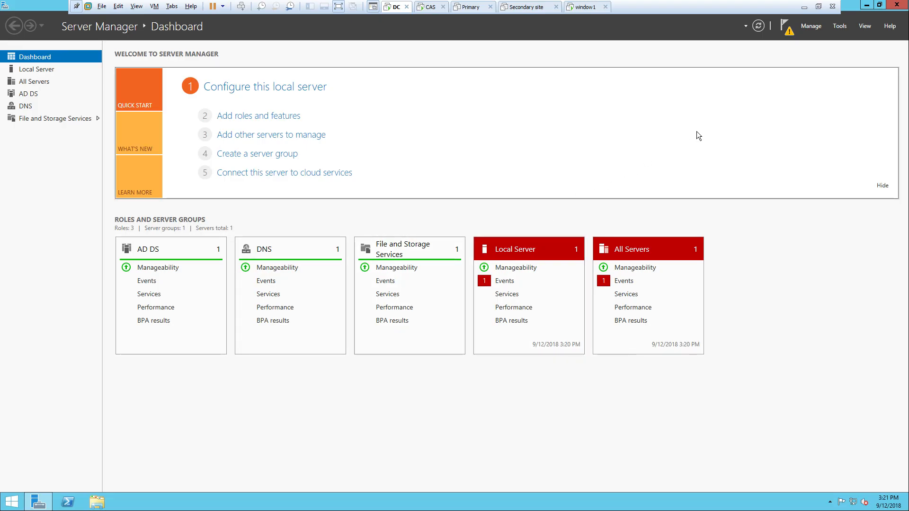
- Launch 'Promote this server to a domain controller' from Server Manager notifications
{"action": "left_click", "coordinate": [785, 33]}
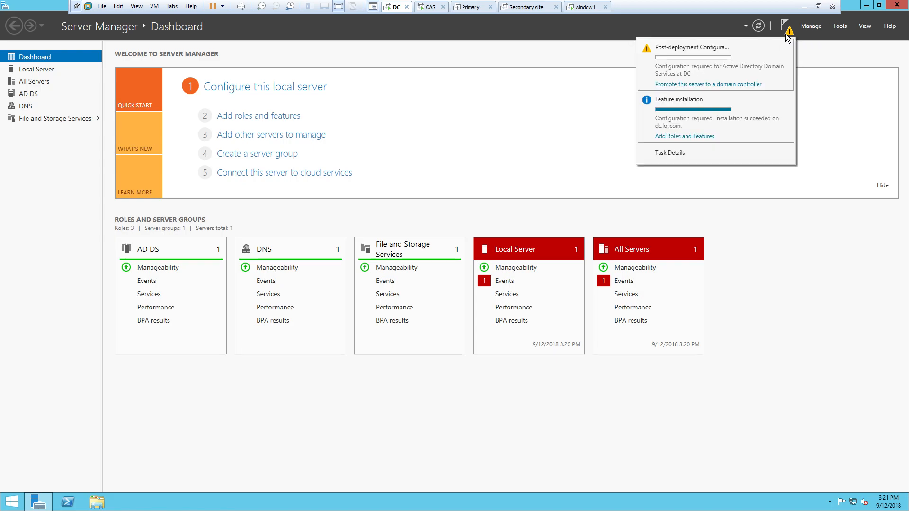
{"action": "left_click", "coordinate": [686, 85]}
{"action": "left_click_drag", "start_coordinate": [326, 85], "coordinate": [560, 83]}
- Choose Add a new forest with root domain name arun.com and continue
{"action": "left_click", "coordinate": [462, 168]}
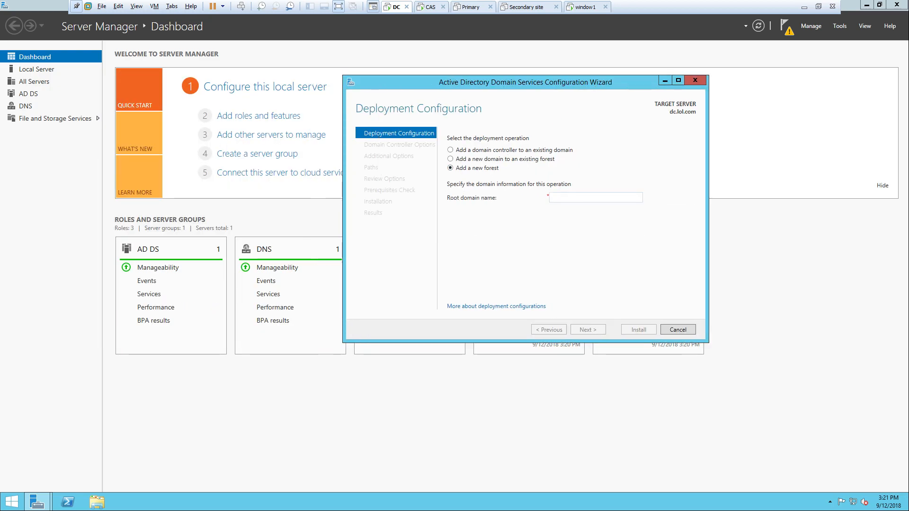
{"action": "type", "text": "aru"}
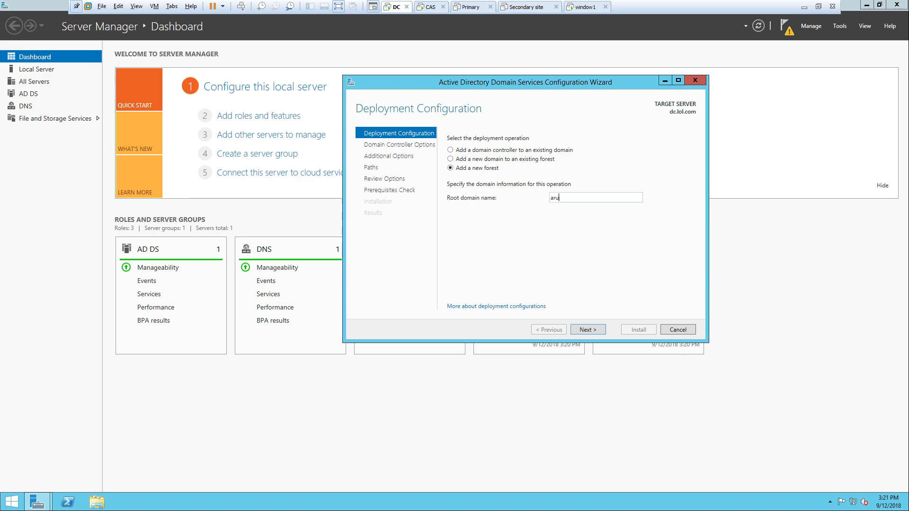
{"action": "type", "text": "n.com"}
{"action": "key", "text": "Return"}
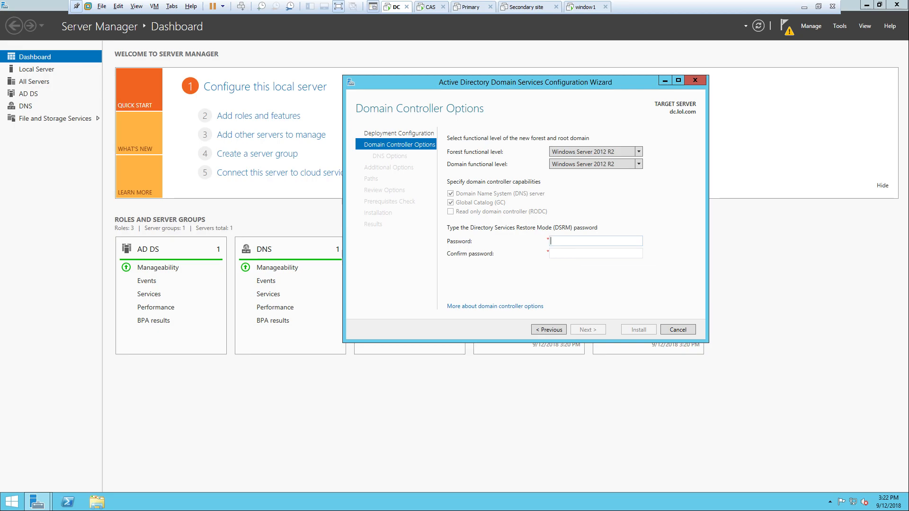
- Enter and confirm the Directory Services Restore Mode password
{"action": "type", "text": "***"}
{"action": "key", "text": "Tab"}
{"action": "type", "text": "****"}
{"action": "key", "text": "Return"}
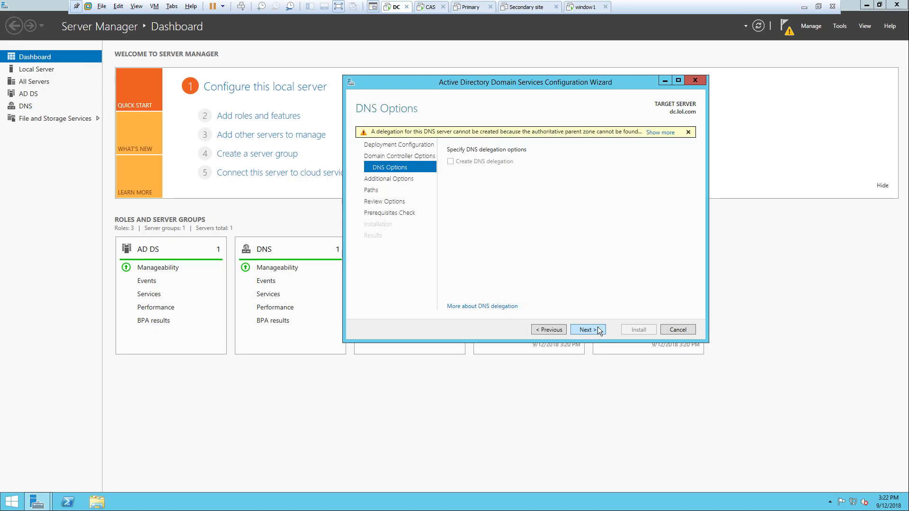
- Accept DNS options, NetBIOS name ARUN, default paths and review to run prerequisite checks
{"action": "left_click", "coordinate": [598, 326]}
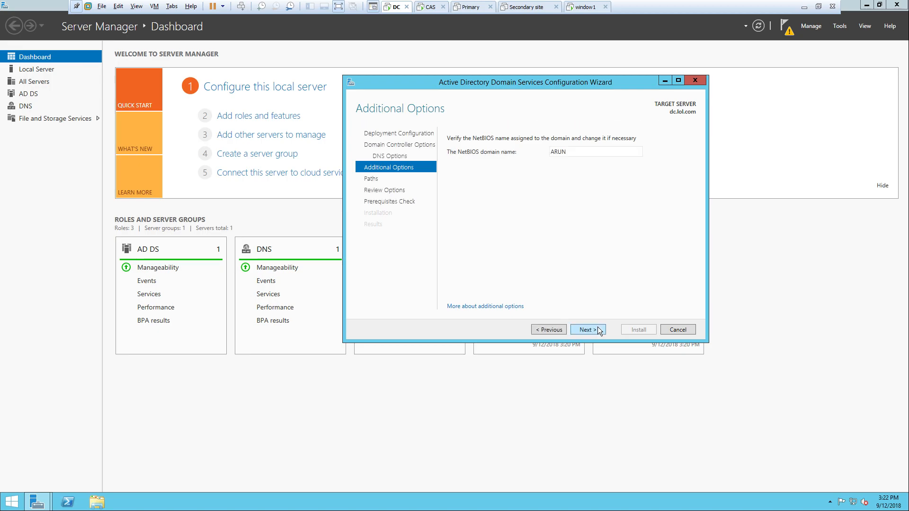
{"action": "left_click", "coordinate": [597, 327]}
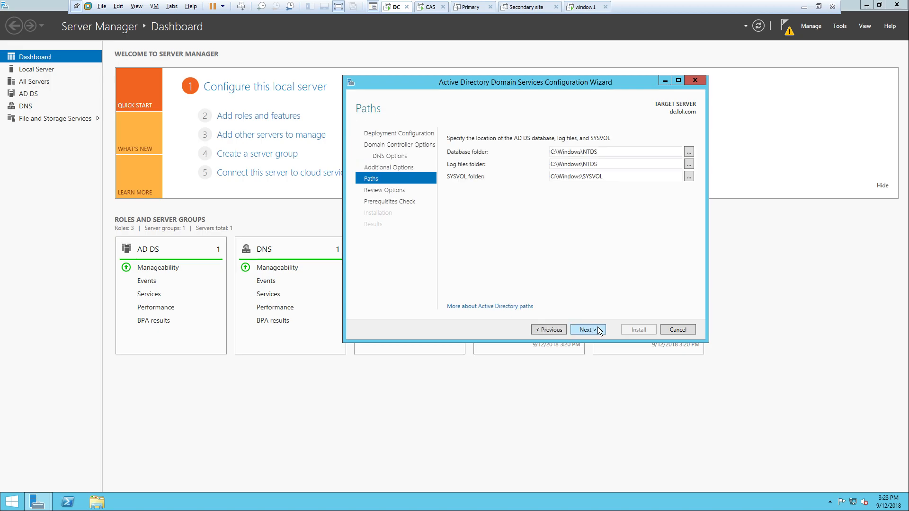
{"action": "left_click", "coordinate": [597, 327]}
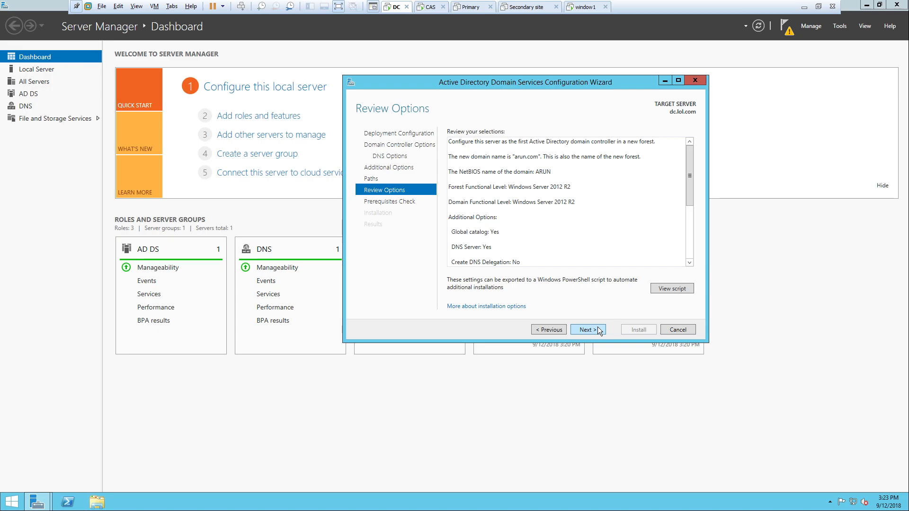
{"action": "left_click", "coordinate": [597, 328]}
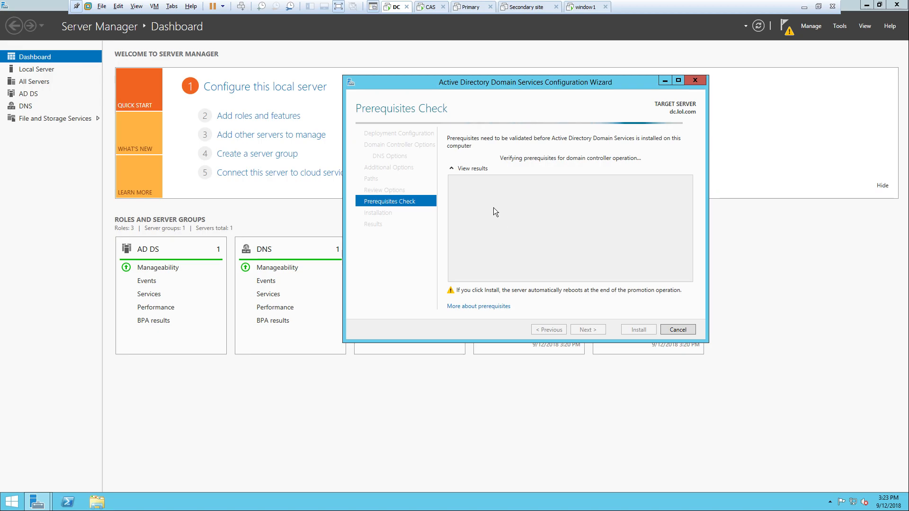
{"action": "left_click_drag", "start_coordinate": [487, 86], "coordinate": [572, 115]}
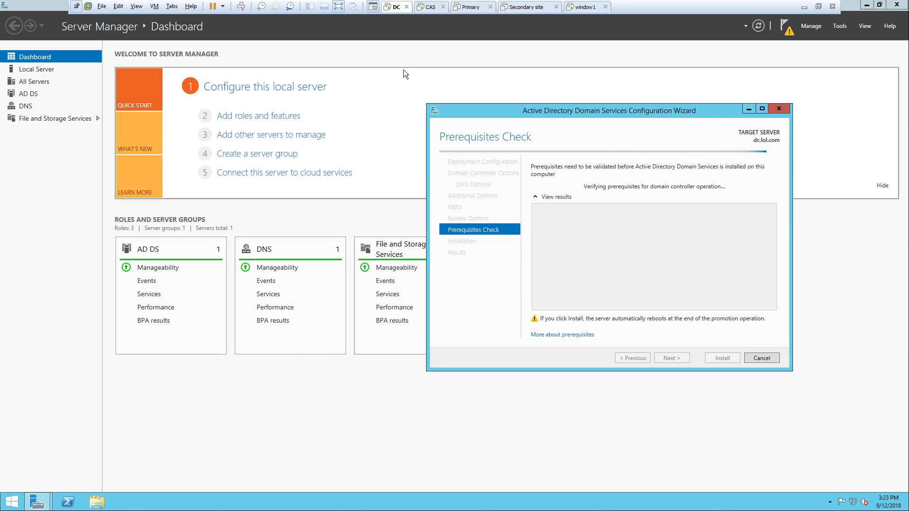
- Open the Start screen on the CAS machine, then return to the DC
{"action": "left_click", "coordinate": [429, 7]}
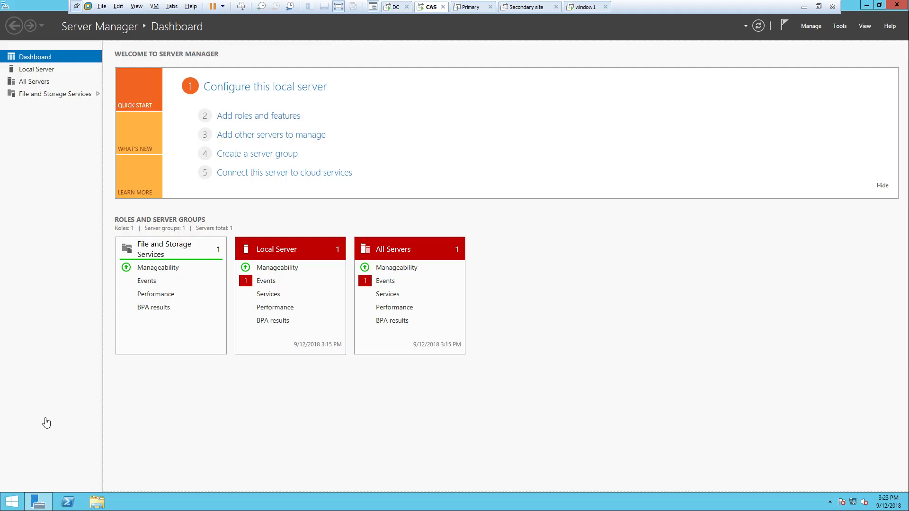
{"action": "left_click", "coordinate": [13, 504]}
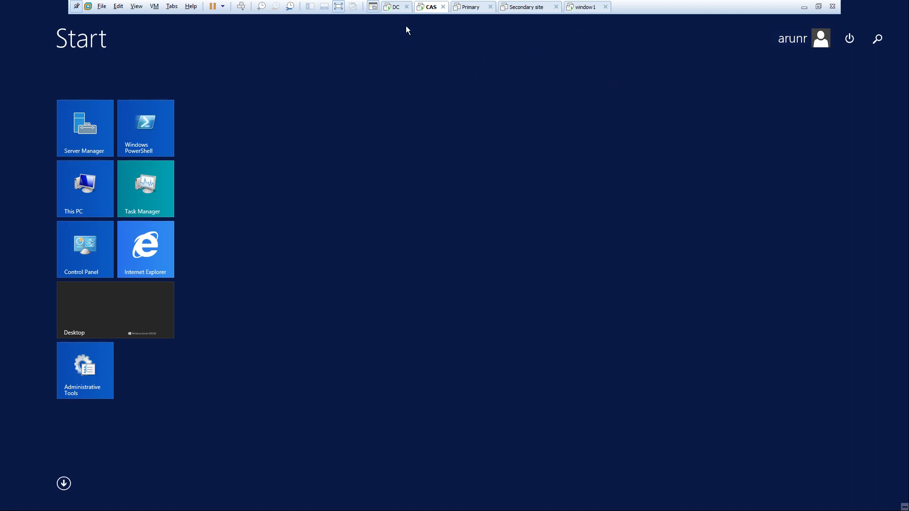
{"action": "left_click", "coordinate": [392, 11]}
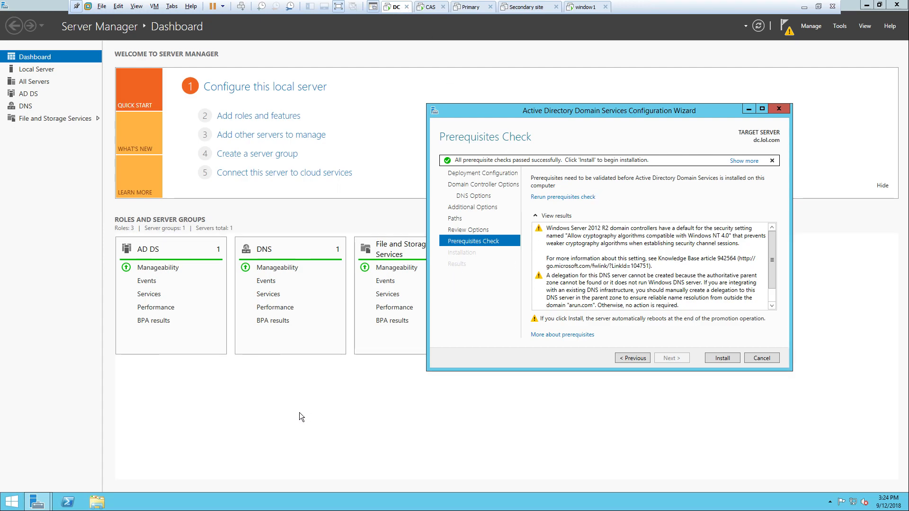
{"action": "key", "text": "super+r"}
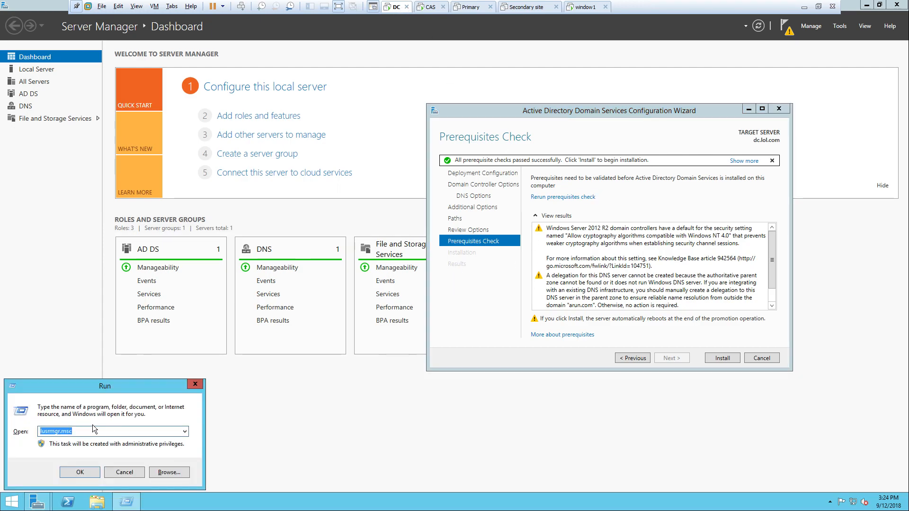
{"action": "left_click", "coordinate": [78, 472]}
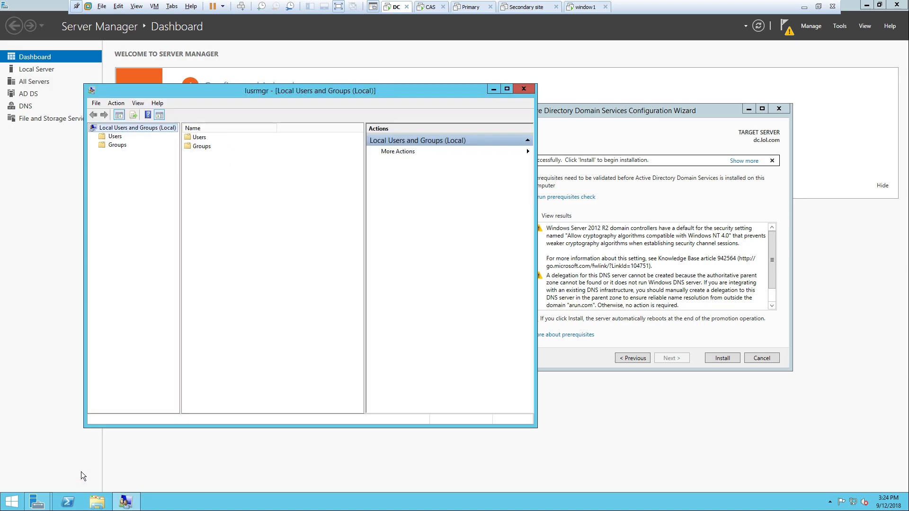
{"action": "left_click_drag", "start_coordinate": [201, 93], "coordinate": [249, 95]}
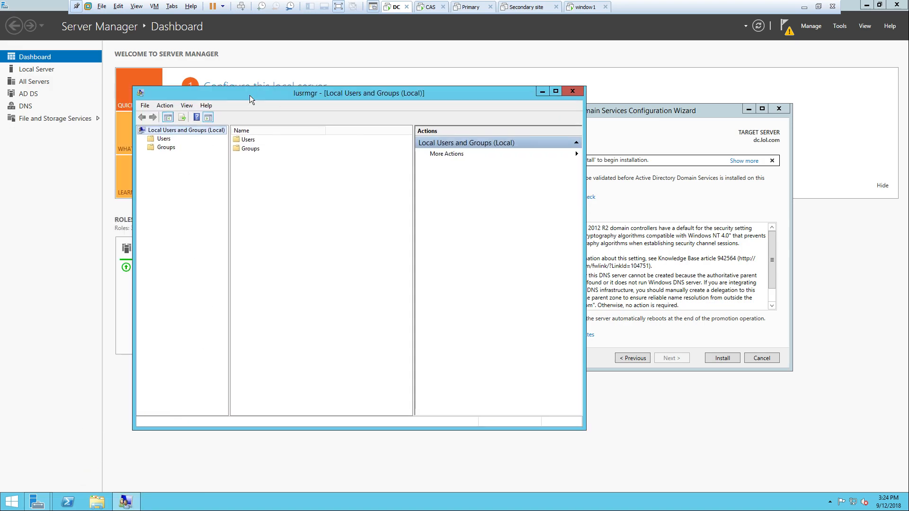
{"action": "double_click", "coordinate": [245, 140]}
{"action": "right_click", "coordinate": [248, 141]}
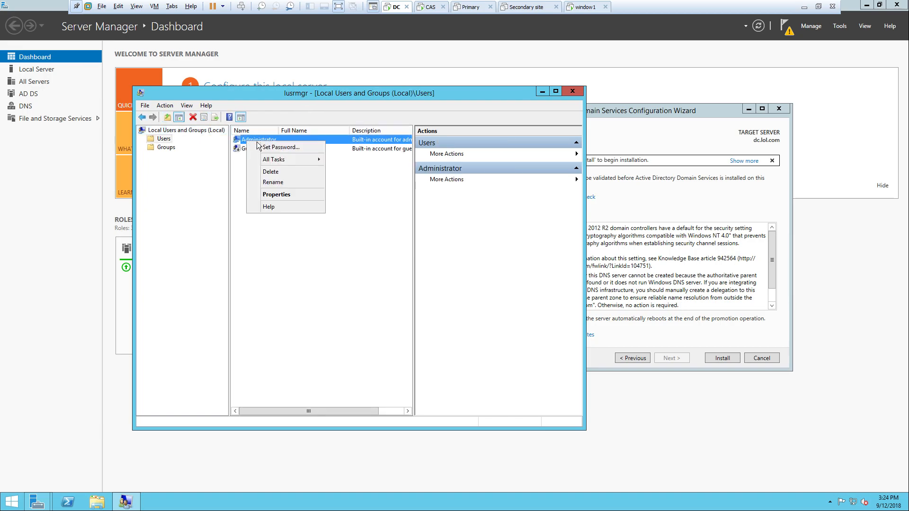
{"action": "left_click", "coordinate": [356, 282]}
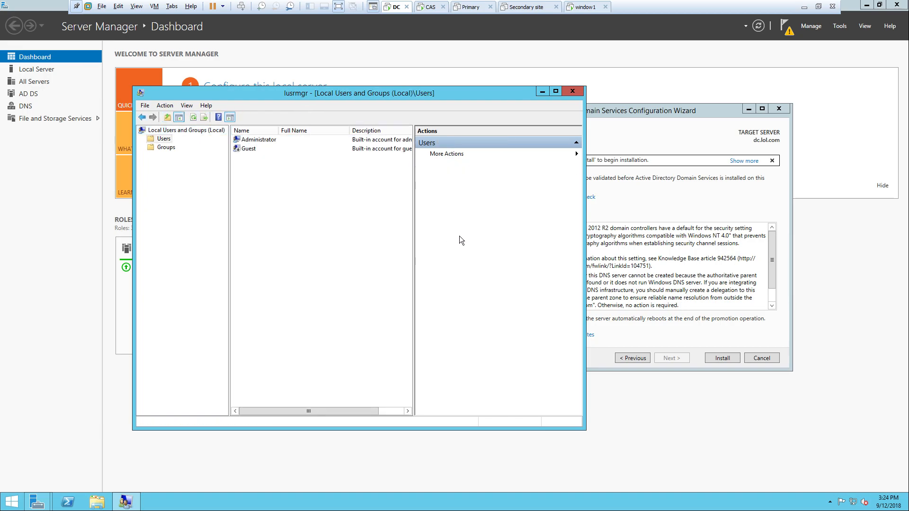
{"action": "left_click", "coordinate": [573, 91]}
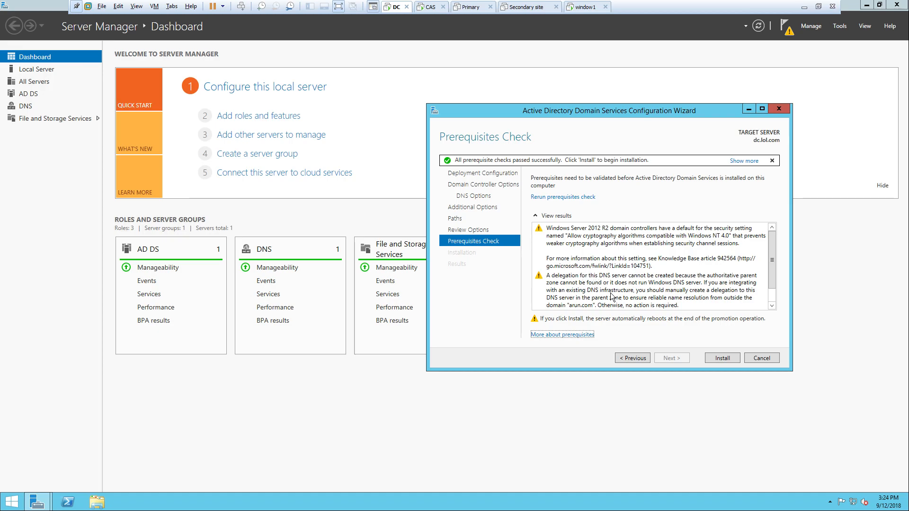
- Start the domain controller installation and minimize the VM to the host desktop
{"action": "left_click", "coordinate": [11, 502]}
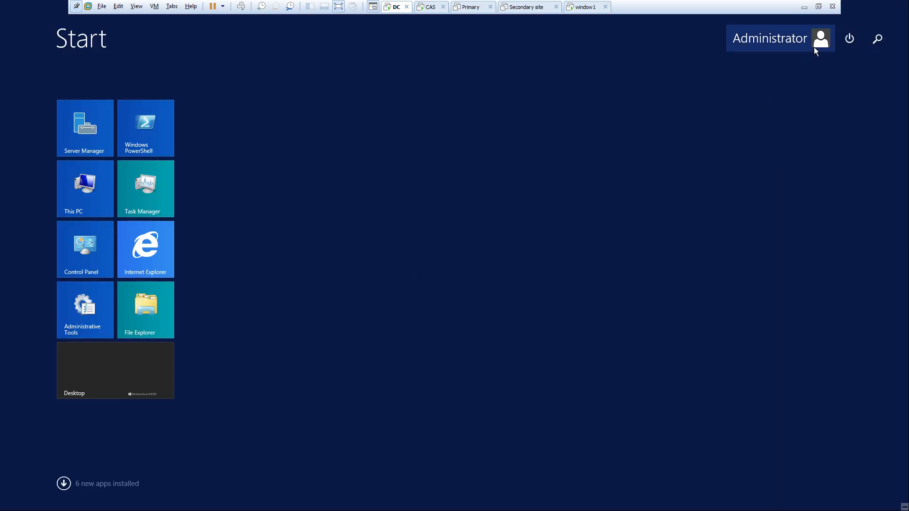
{"action": "left_click", "coordinate": [106, 377]}
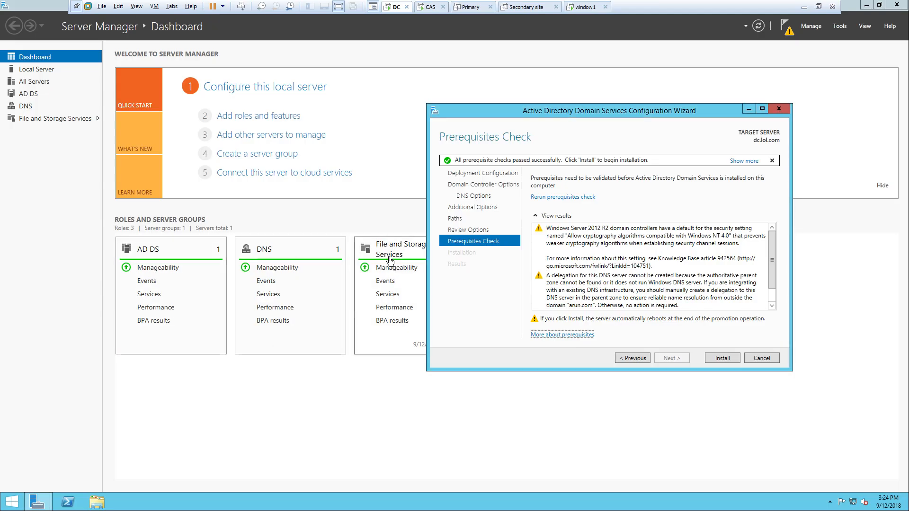
{"action": "left_click", "coordinate": [716, 360]}
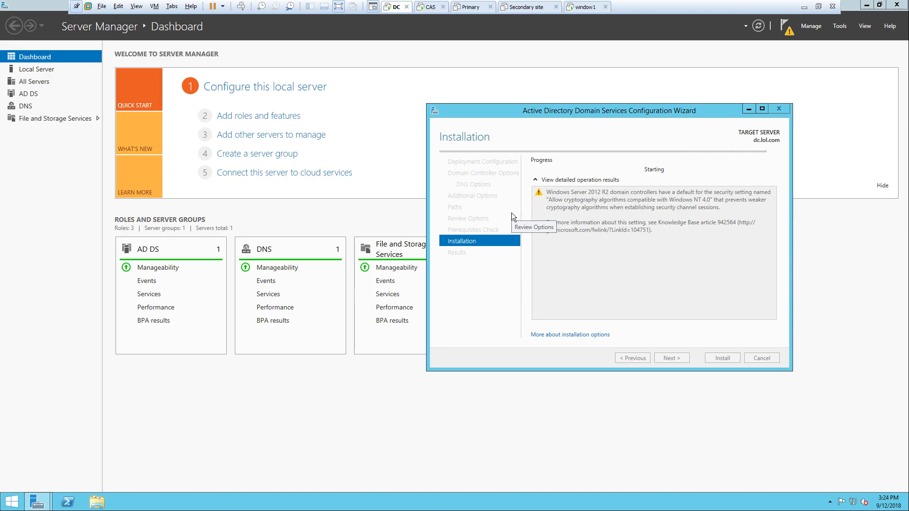
{"action": "left_click", "coordinate": [806, 7]}
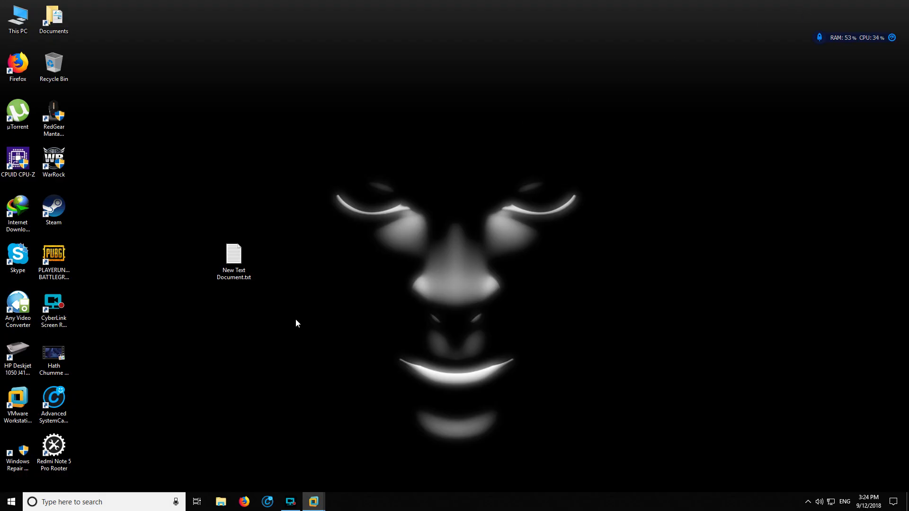
- Pause the screen recording and restore the full-screen VMware window
{"action": "left_click", "coordinate": [290, 501]}
{"action": "left_click", "coordinate": [212, 391]}
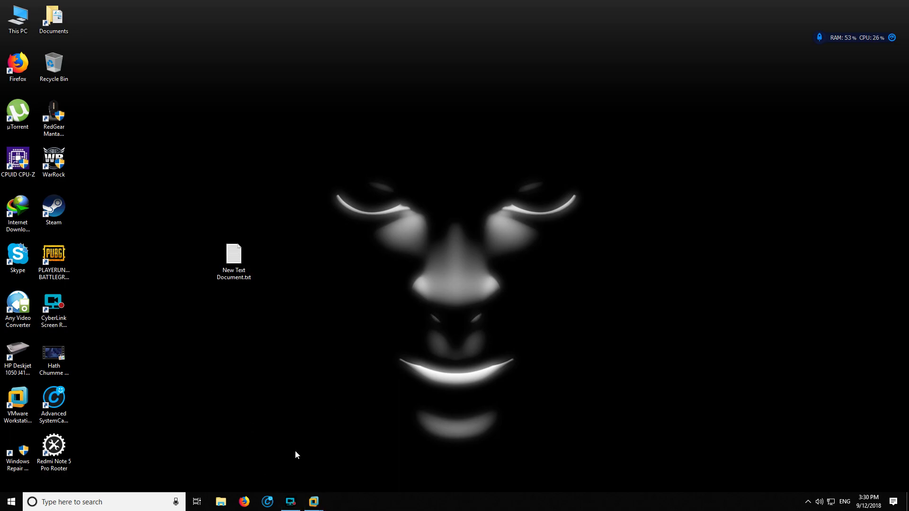
{"action": "mouse_move", "coordinate": [314, 501]}
{"action": "left_click", "coordinate": [158, 440]}
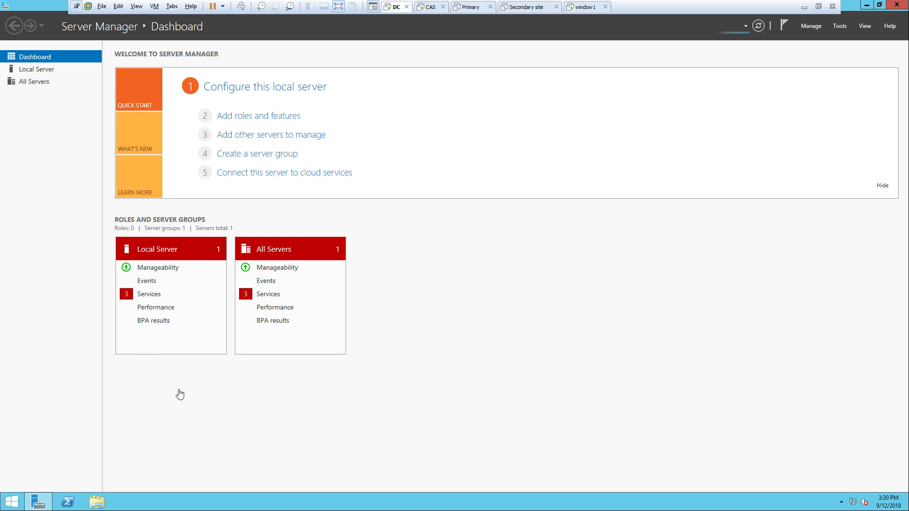
- Open the DC's System properties from This PC, maximized, showing dc.arun.com in domain arun.com
{"action": "left_click", "coordinate": [97, 503]}
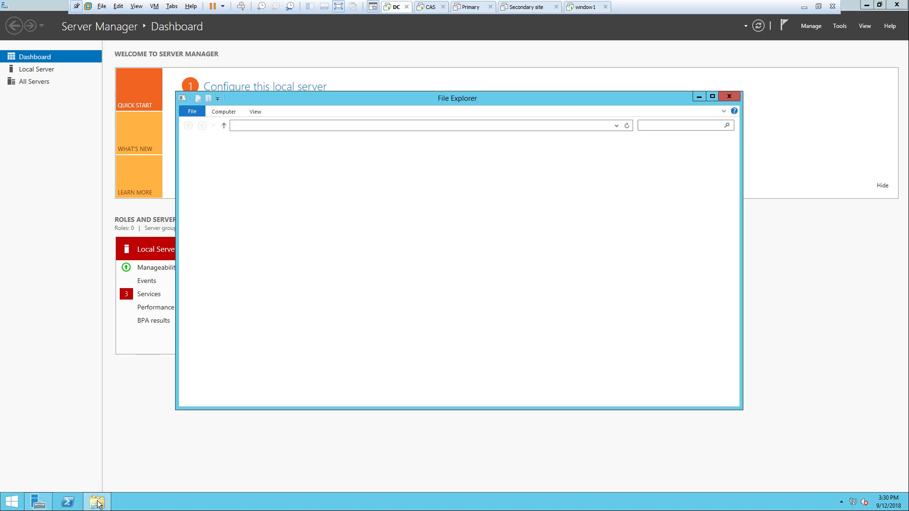
{"action": "right_click", "coordinate": [343, 324]}
{"action": "left_click", "coordinate": [380, 406]}
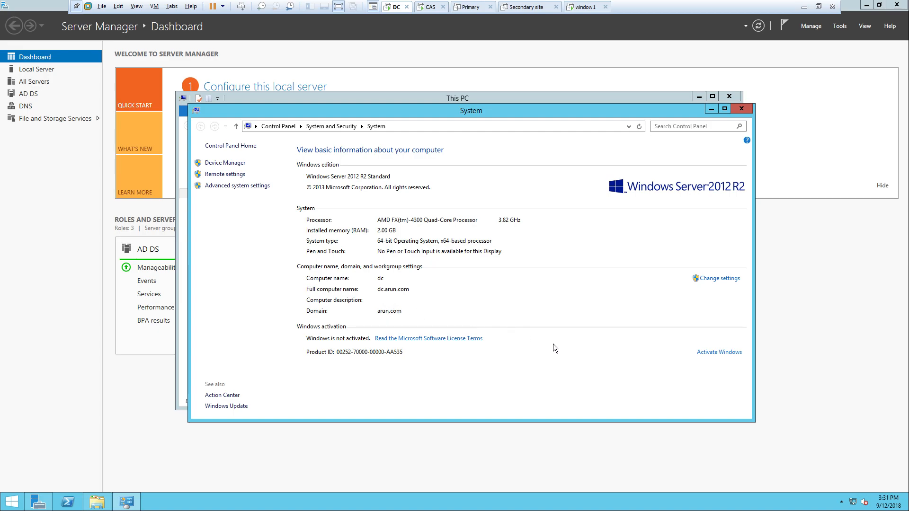
{"action": "left_click", "coordinate": [430, 7]}
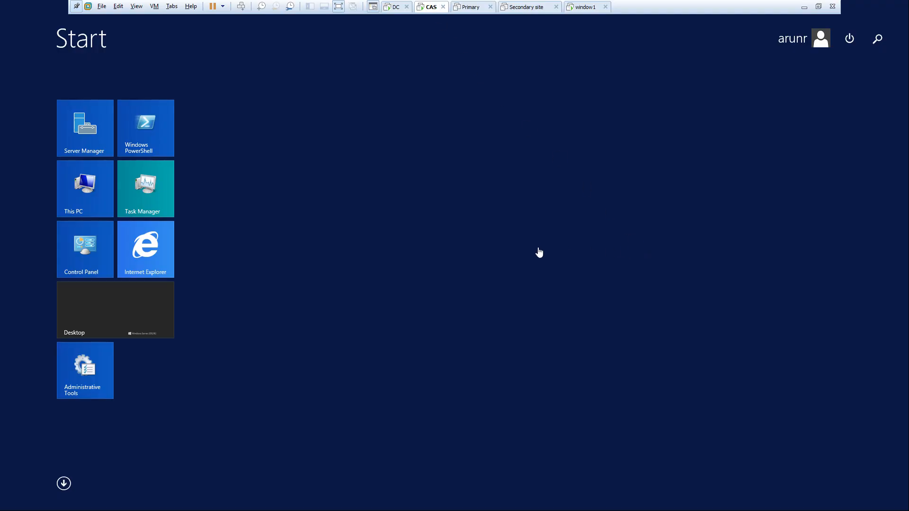
{"action": "left_click", "coordinate": [118, 302]}
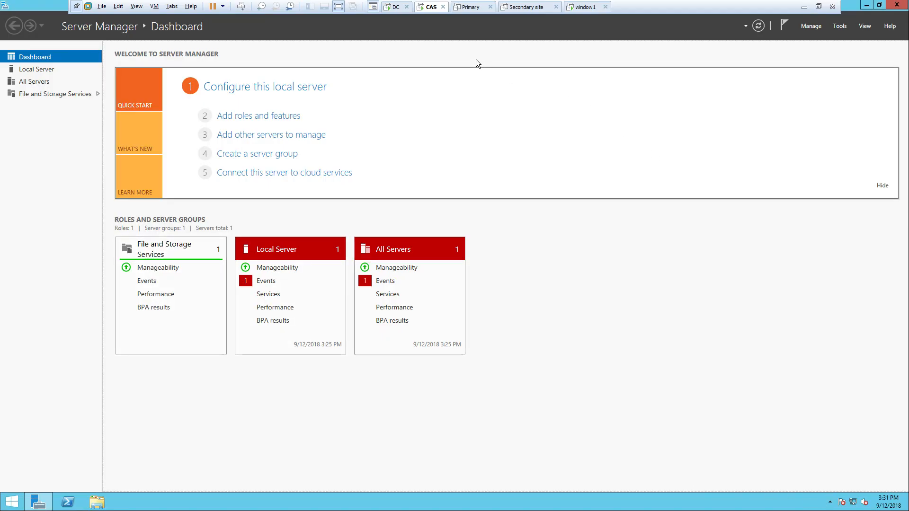
{"action": "left_click", "coordinate": [392, 8]}
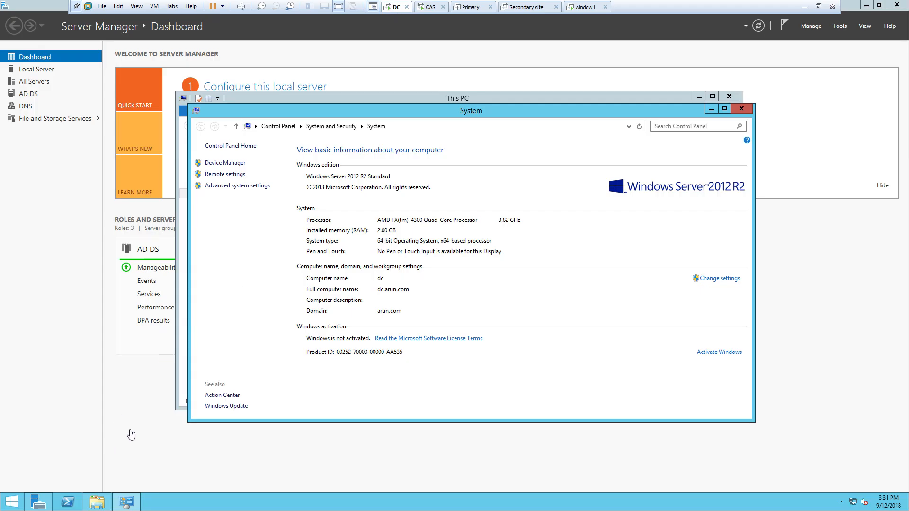
{"action": "left_click", "coordinate": [11, 501]}
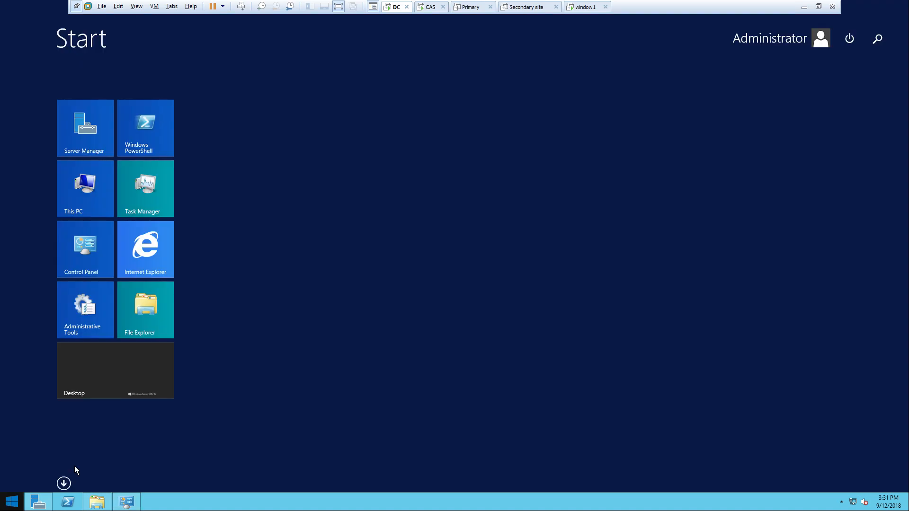
{"action": "left_click", "coordinate": [92, 256]}
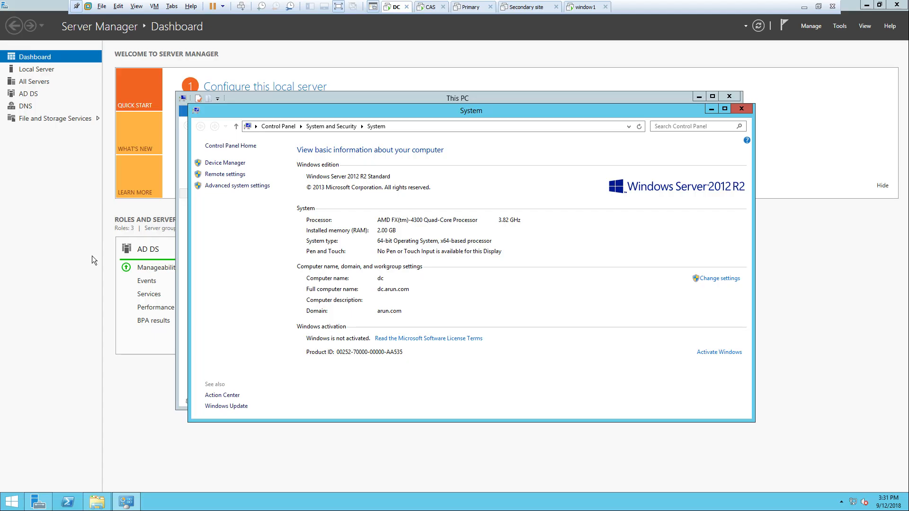
{"action": "left_click", "coordinate": [725, 109]}
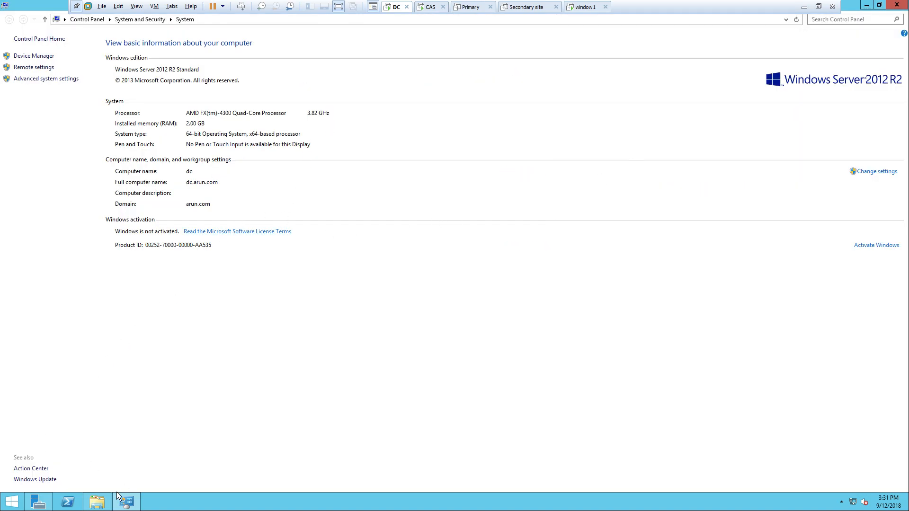
- Turn off Windows Firewall on the DC for domain, private and public networks via Control Panel
{"action": "left_click", "coordinate": [84, 21]}
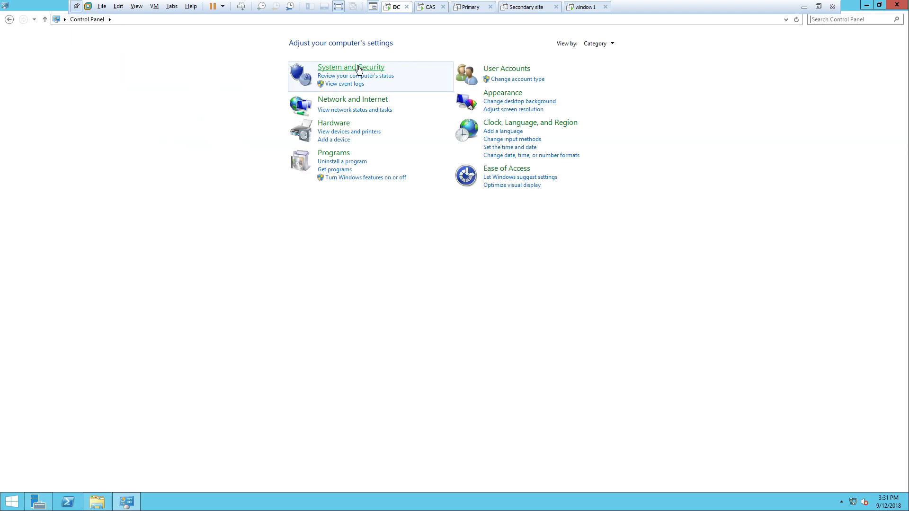
{"action": "left_click", "coordinate": [358, 67]}
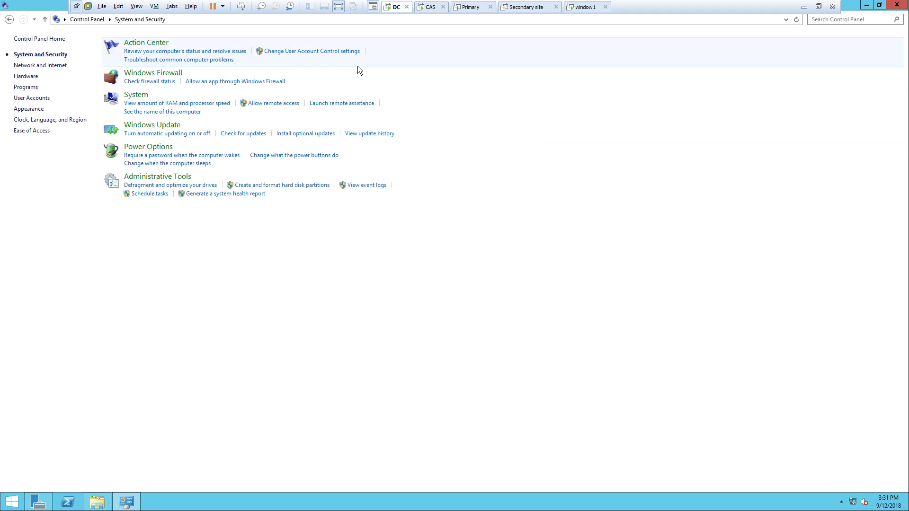
{"action": "left_click", "coordinate": [160, 76]}
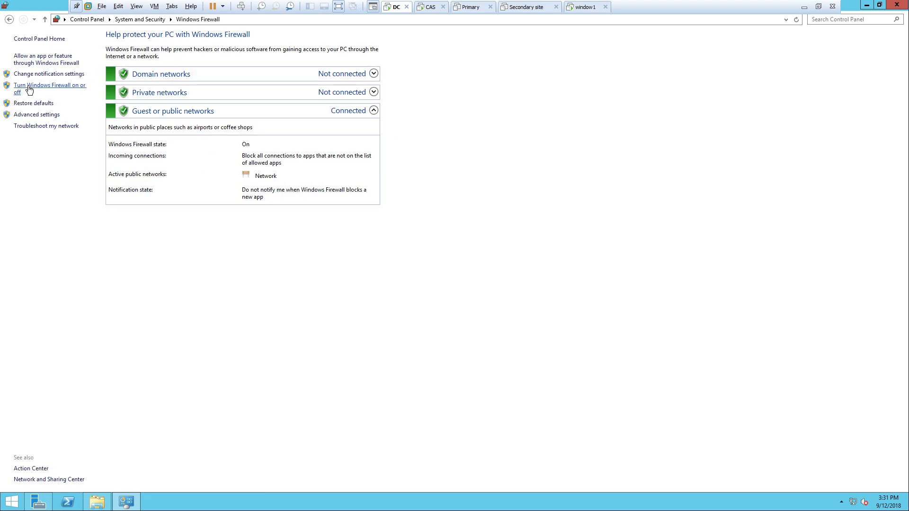
{"action": "left_click", "coordinate": [29, 90]}
{"action": "left_click", "coordinate": [355, 107]}
{"action": "left_click", "coordinate": [356, 164]}
{"action": "left_click", "coordinate": [351, 222]}
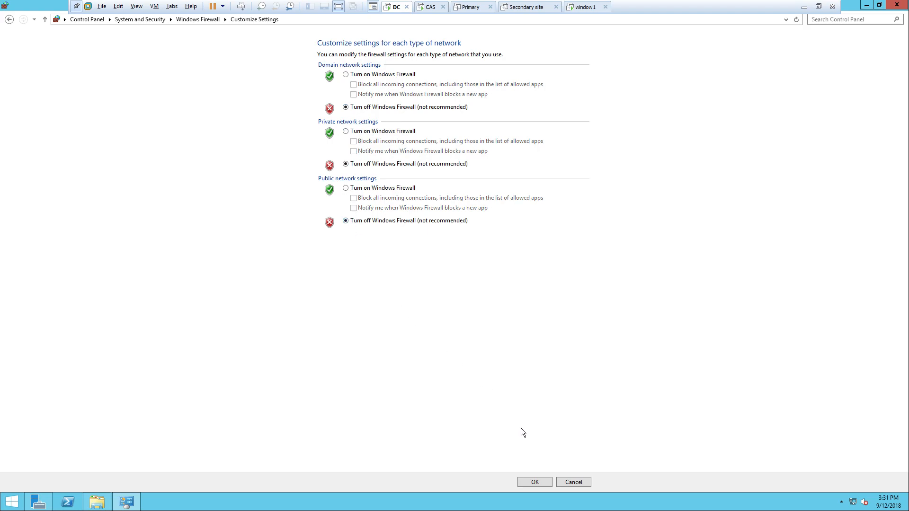
{"action": "left_click", "coordinate": [538, 481]}
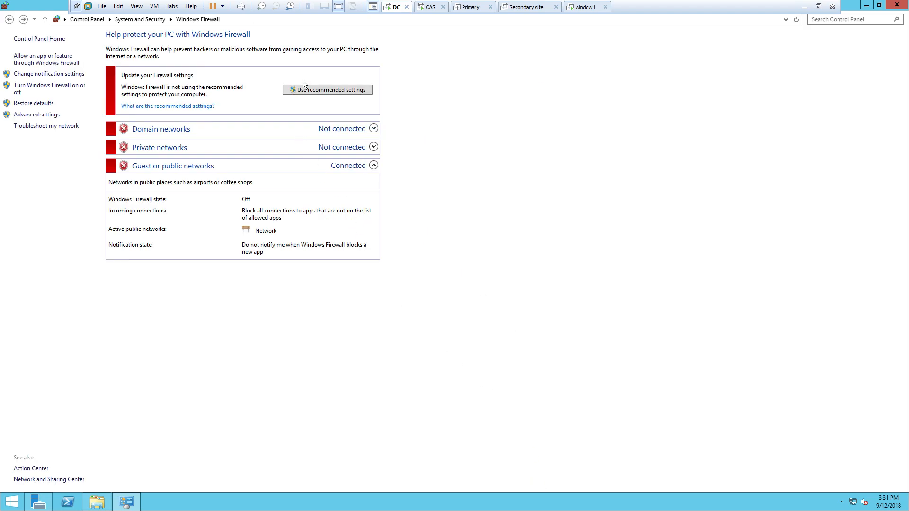
{"action": "left_click", "coordinate": [434, 7]}
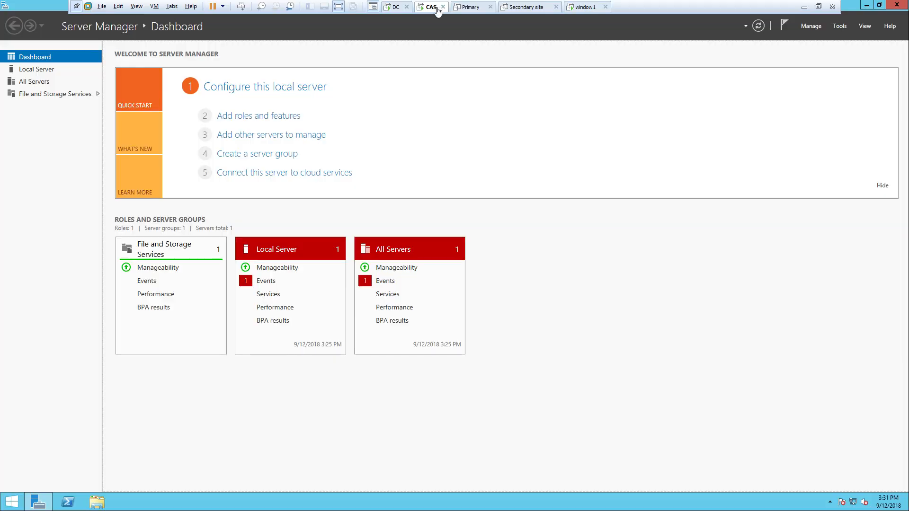
- On CAS, turn off Windows Firewall for private and public networks through Control Panel's System and Security
{"action": "left_click", "coordinate": [12, 501]}
{"action": "left_click", "coordinate": [95, 257]}
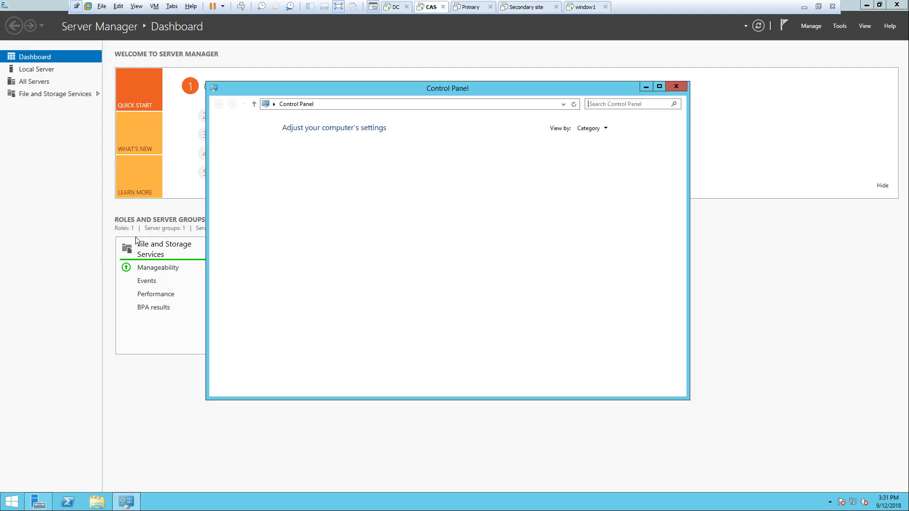
{"action": "left_click", "coordinate": [359, 158]}
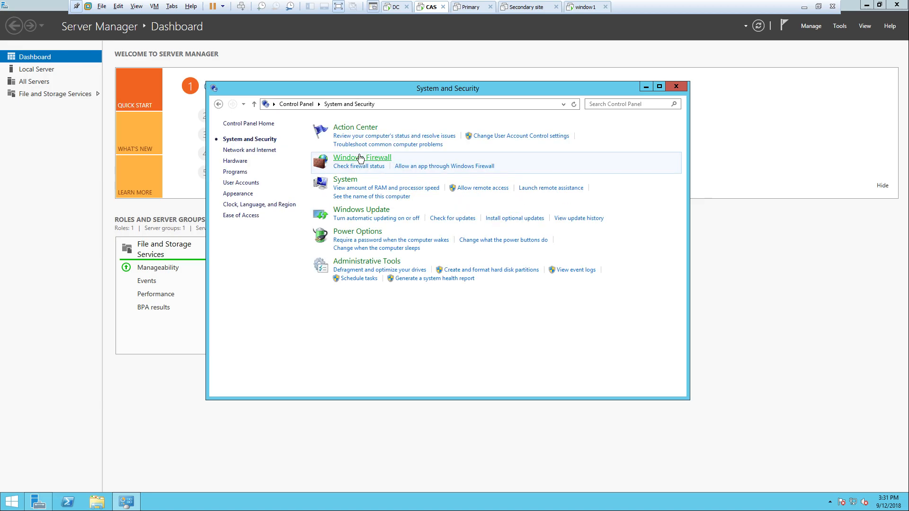
{"action": "left_click", "coordinate": [359, 158]}
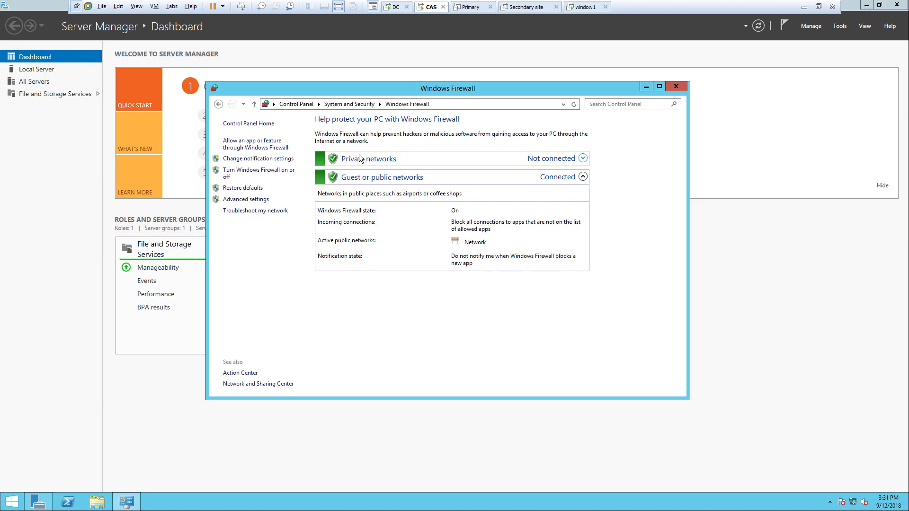
{"action": "left_click", "coordinate": [247, 171]}
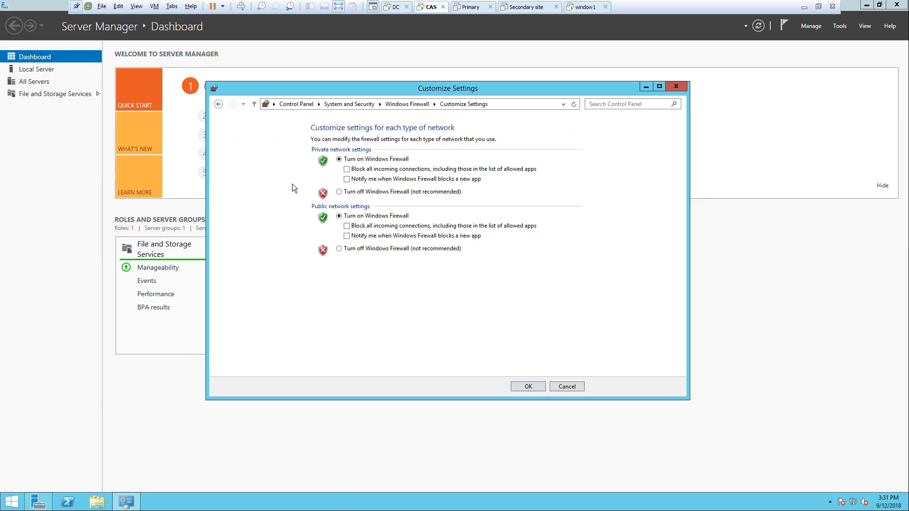
{"action": "left_click", "coordinate": [339, 192]}
{"action": "left_click", "coordinate": [350, 249]}
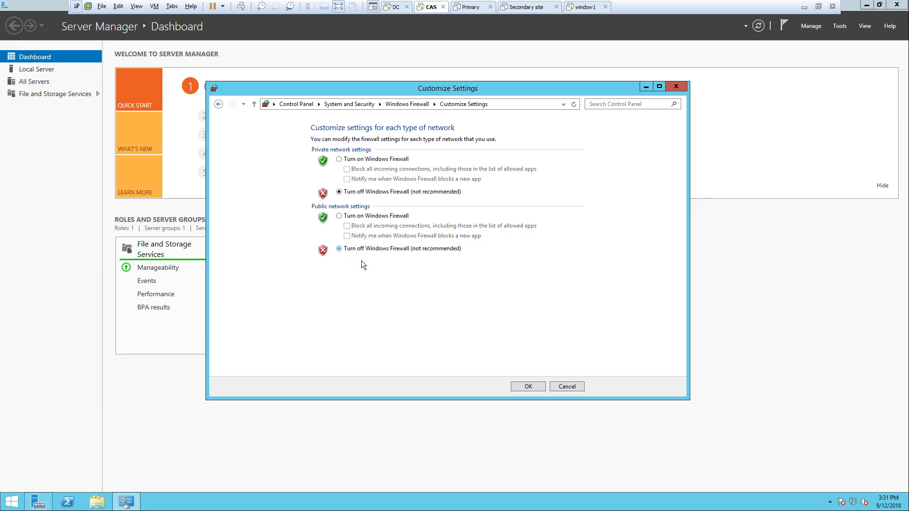
{"action": "left_click", "coordinate": [525, 386]}
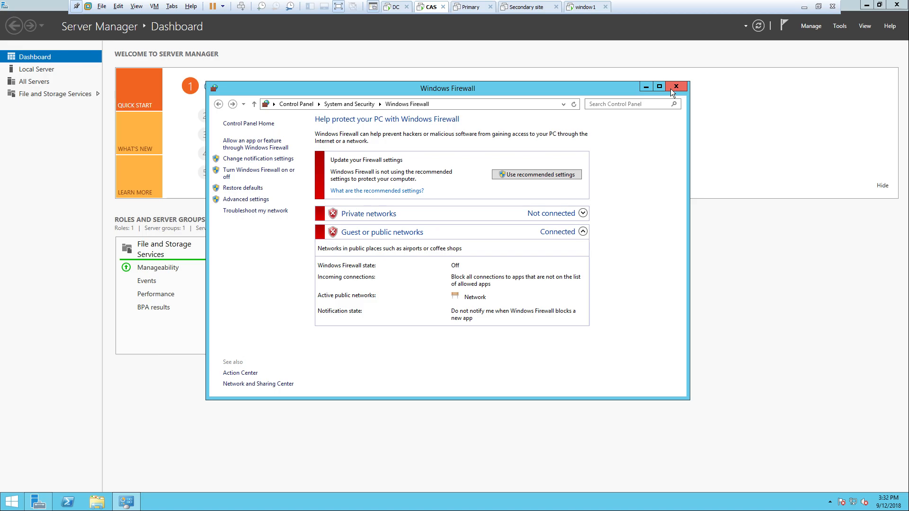
{"action": "left_click_drag", "start_coordinate": [595, 87], "coordinate": [683, 78]}
{"action": "left_click_drag", "start_coordinate": [682, 79], "coordinate": [682, 78]}
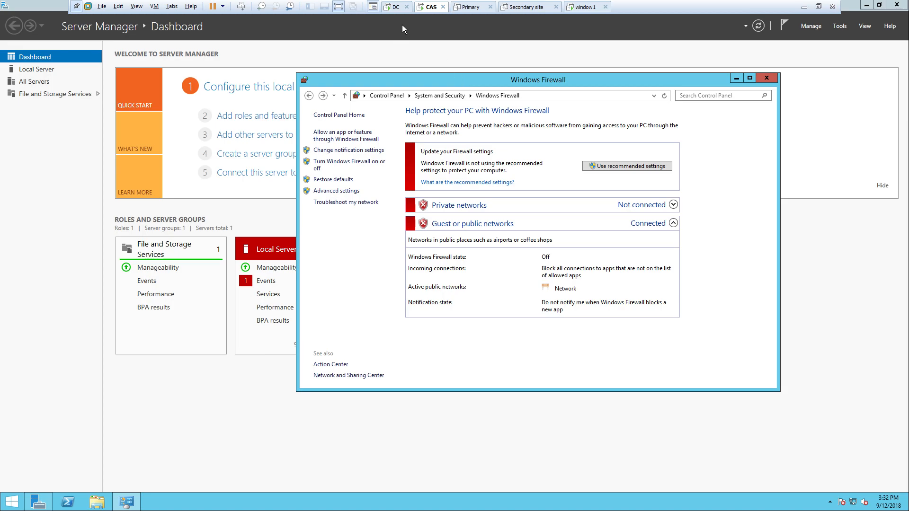
- Back on the DC, close the Windows Firewall window and return to the desktop
{"action": "left_click", "coordinate": [396, 6]}
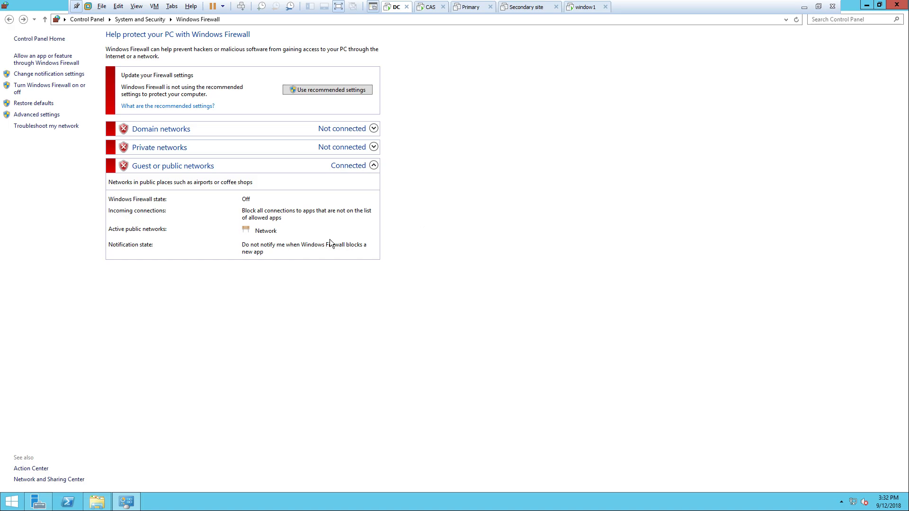
{"action": "left_click", "coordinate": [897, 5]}
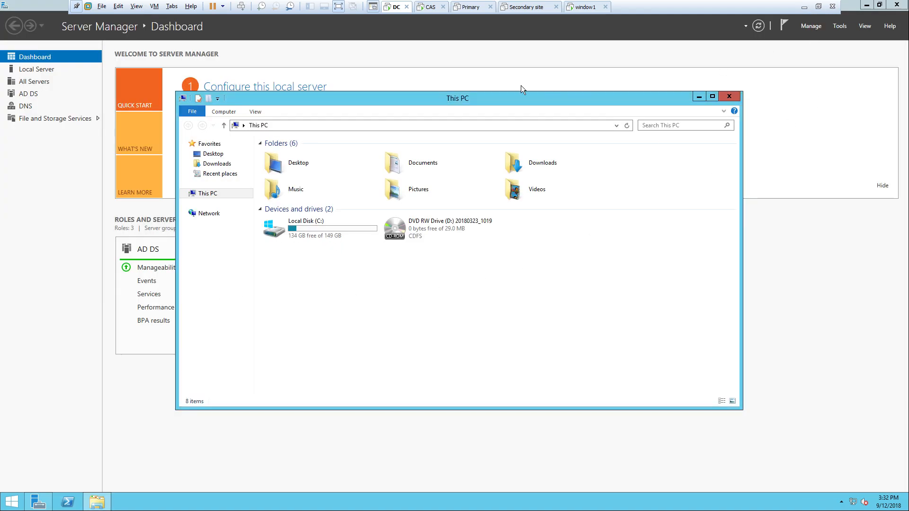
{"action": "left_click_drag", "start_coordinate": [434, 99], "coordinate": [484, 76]}
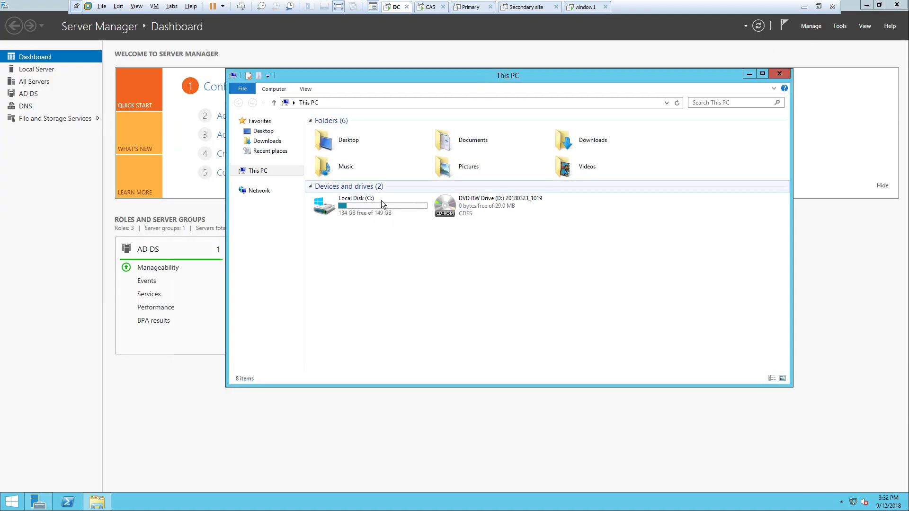
{"action": "left_click", "coordinate": [12, 502]}
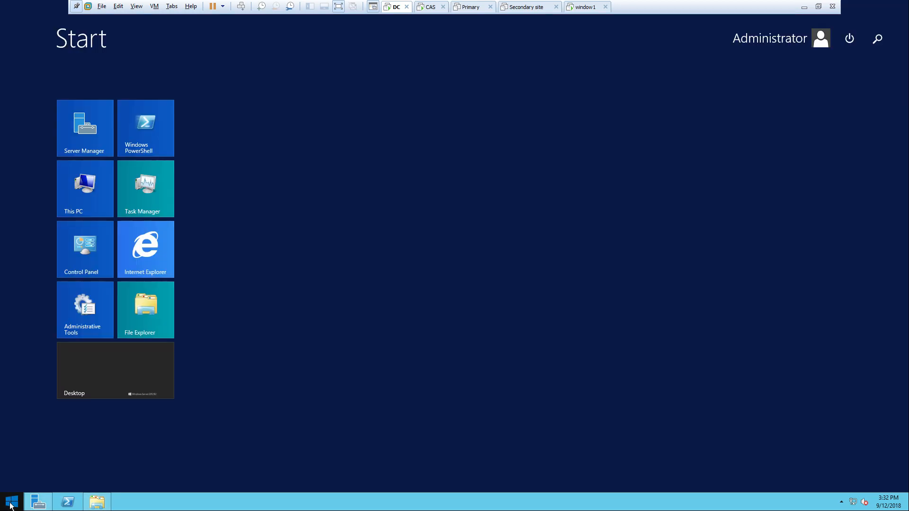
{"action": "left_click", "coordinate": [107, 382]}
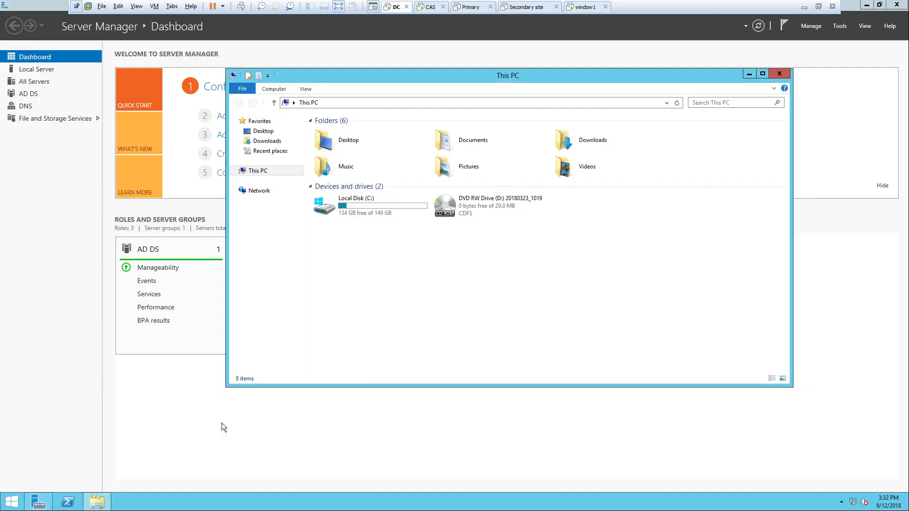
- From a DC command prompt, ping cas and get replies from 192.168.31.246
{"action": "key", "text": "super+r"}
{"action": "type", "text": "cmd"}
{"action": "key", "text": "Return"}
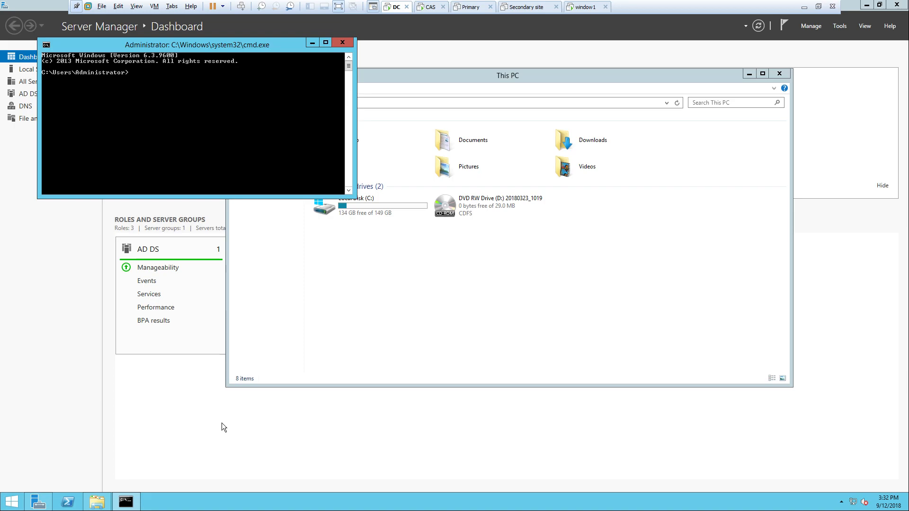
{"action": "type", "text": "ping cas"}
{"action": "key", "text": "Return"}
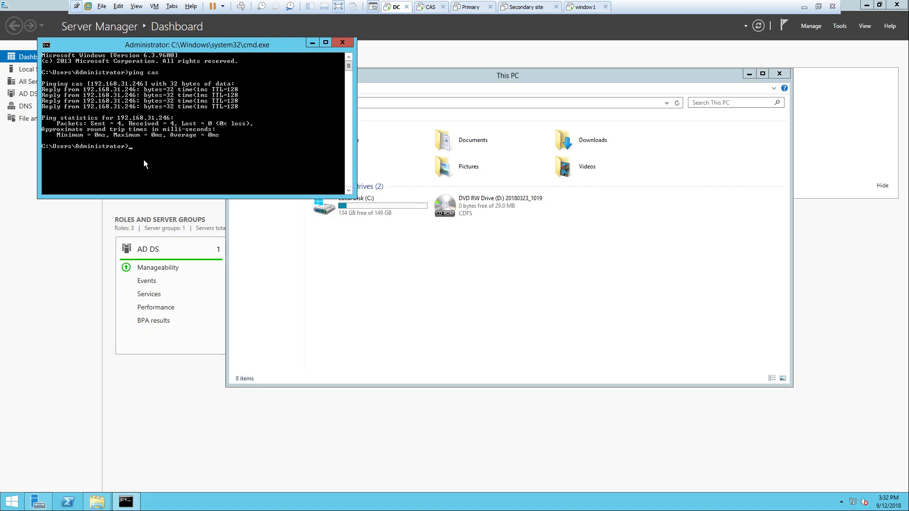
{"action": "left_click", "coordinate": [432, 5]}
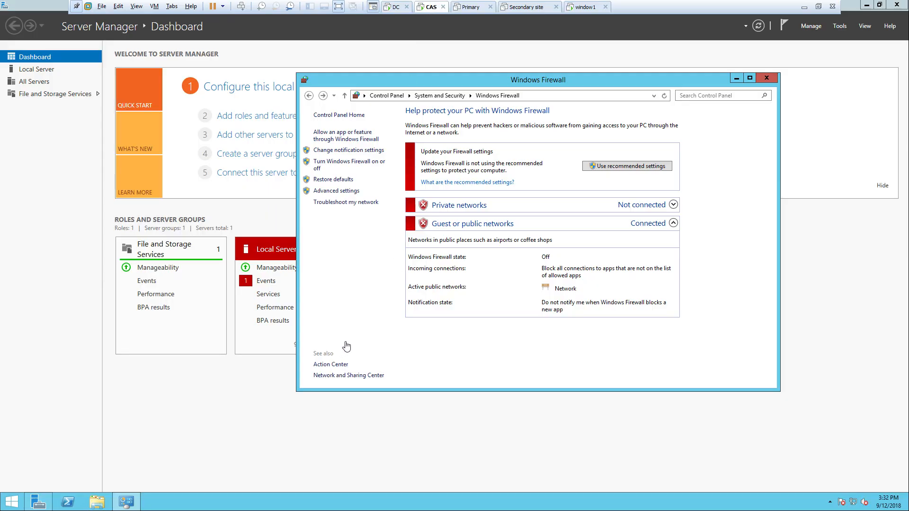
{"action": "key", "text": "super+r"}
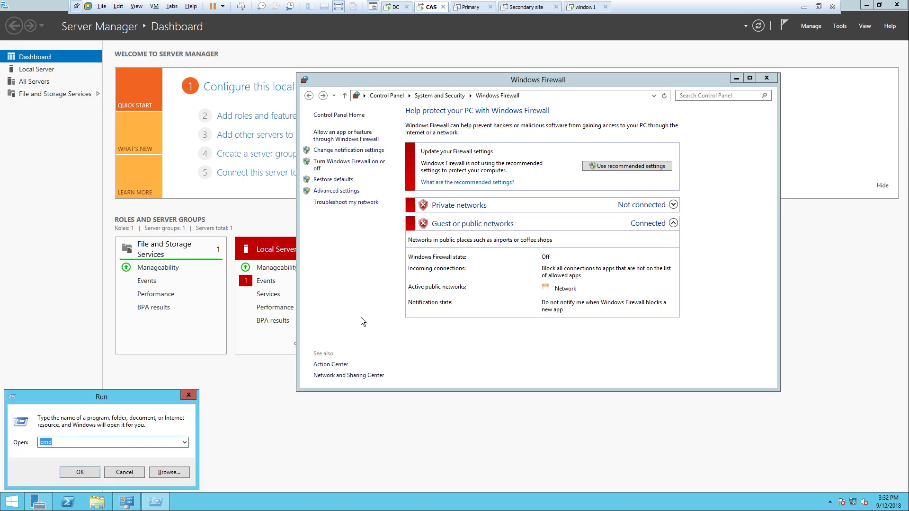
- Open cmd on CAS and ping dc, getting replies from 192.168.31.200
{"action": "key", "text": "Return"}
{"action": "type", "text": "ping dc"}
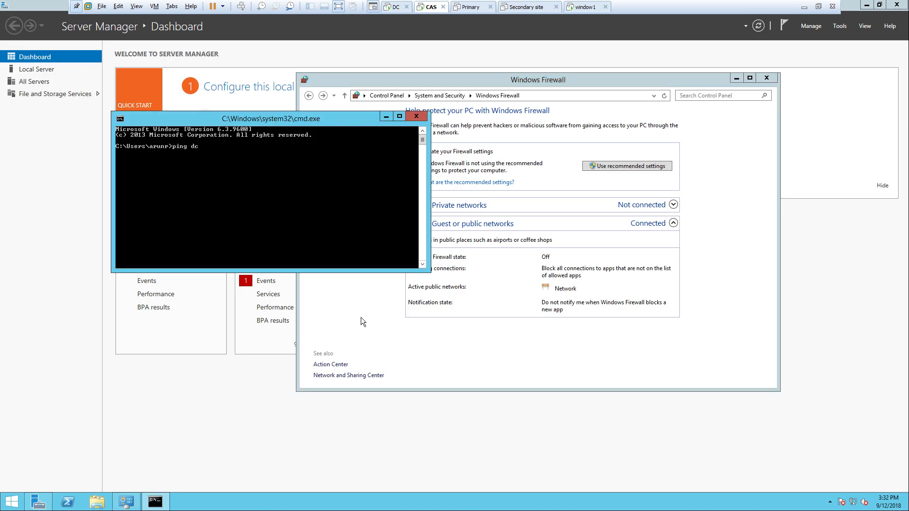
{"action": "key", "text": "Return"}
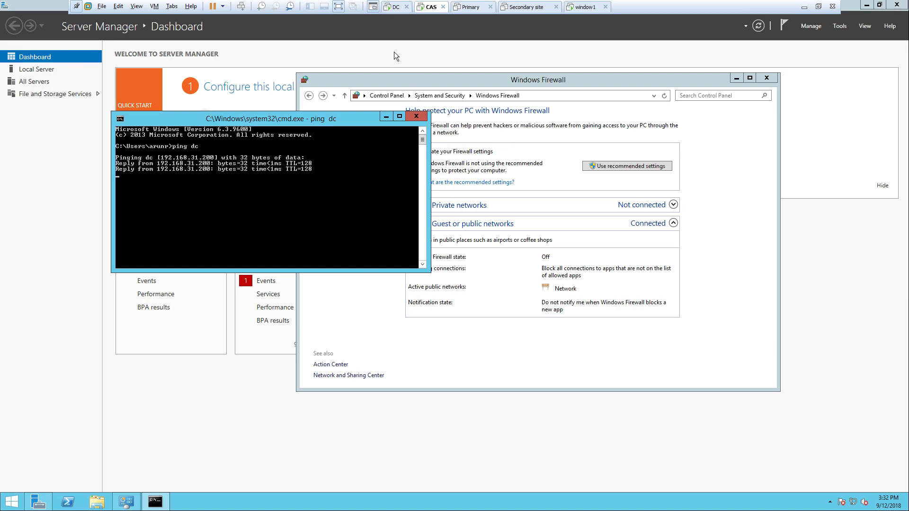
{"action": "left_click", "coordinate": [394, 7]}
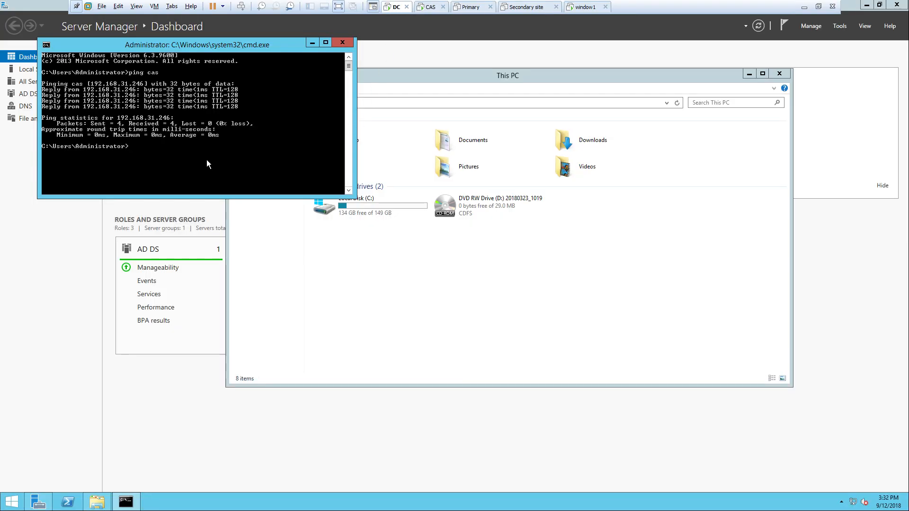
- Try the mistyped command 'dnslookup =arun.com' in the DC's command prompt
{"action": "type", "text": "dnslookup =arun.com"}
{"action": "key", "text": "Return"}
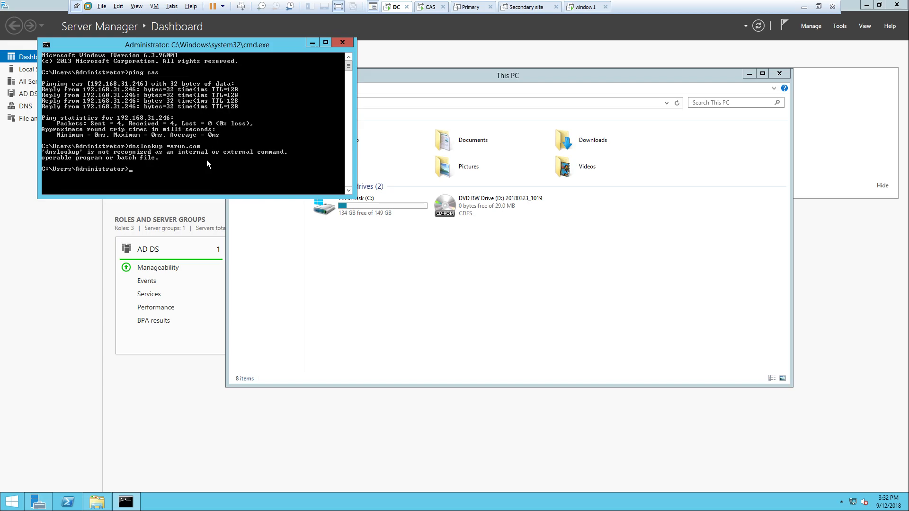
{"action": "left_click_drag", "start_coordinate": [211, 49], "coordinate": [233, 50]}
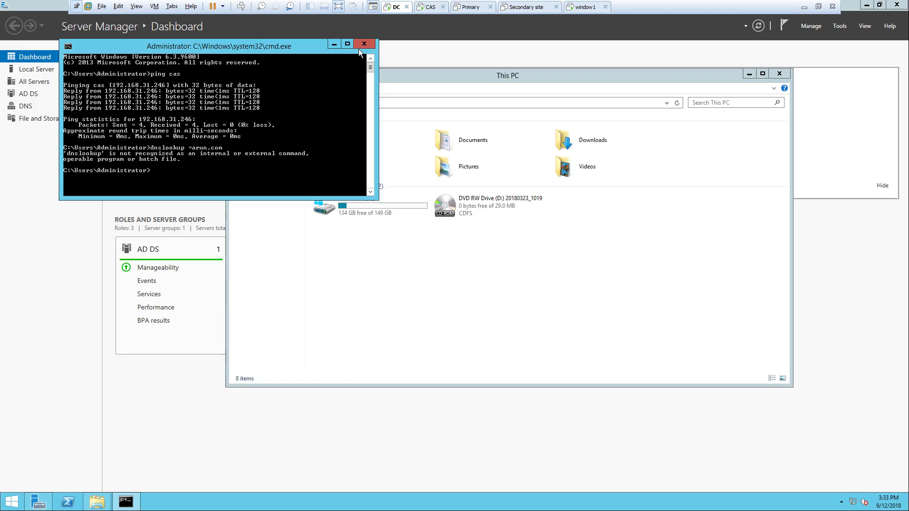
{"action": "left_click", "coordinate": [334, 44]}
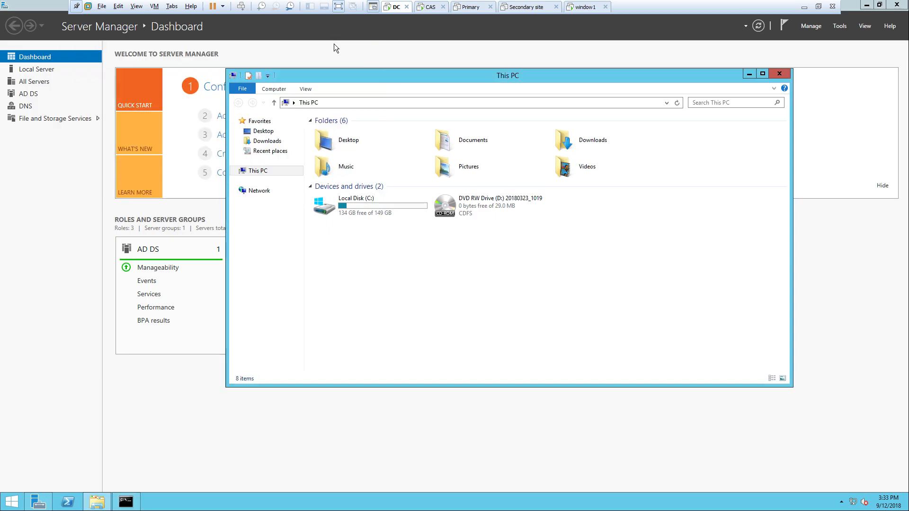
- Pause the recording, restore the DC prompt, and run nslookup arun.com, resolving to 192.168.31.200
{"action": "left_click", "coordinate": [805, 6]}
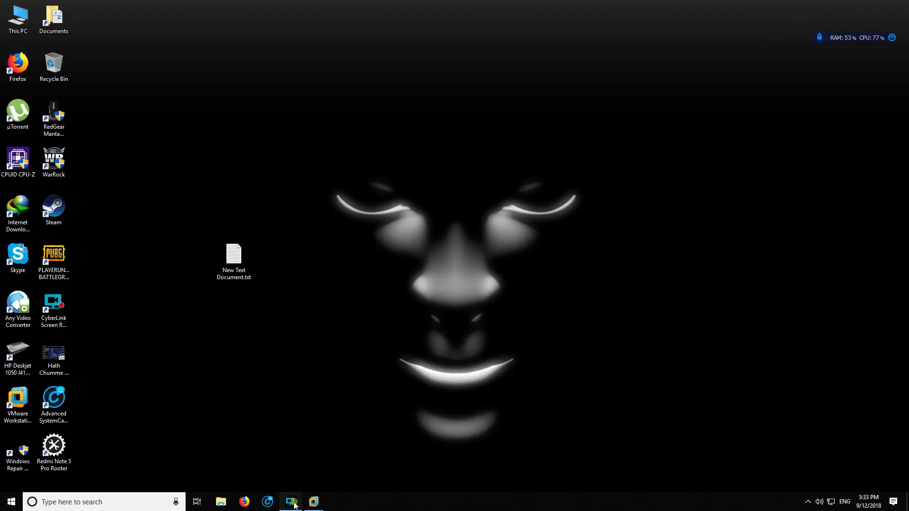
{"action": "left_click", "coordinate": [294, 502]}
{"action": "left_click", "coordinate": [210, 392]}
{"action": "left_click", "coordinate": [321, 504]}
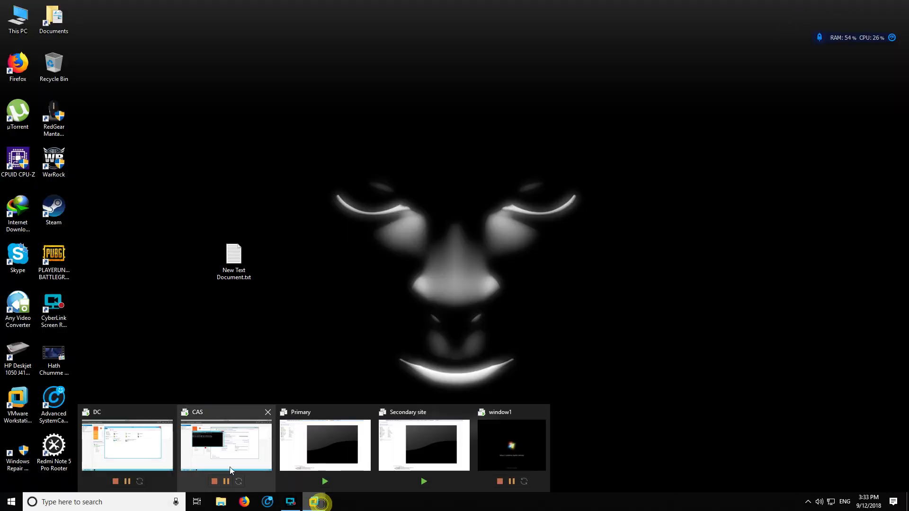
{"action": "left_click", "coordinate": [127, 445]}
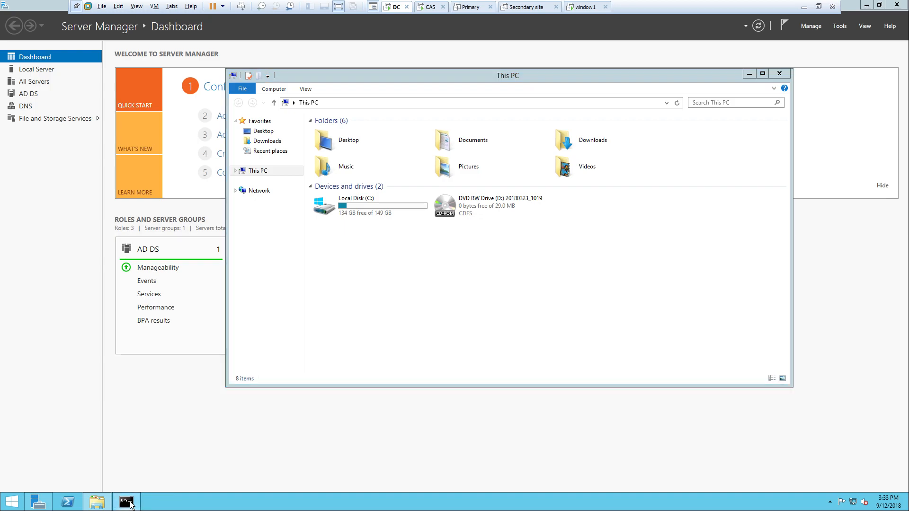
{"action": "left_click", "coordinate": [130, 504]}
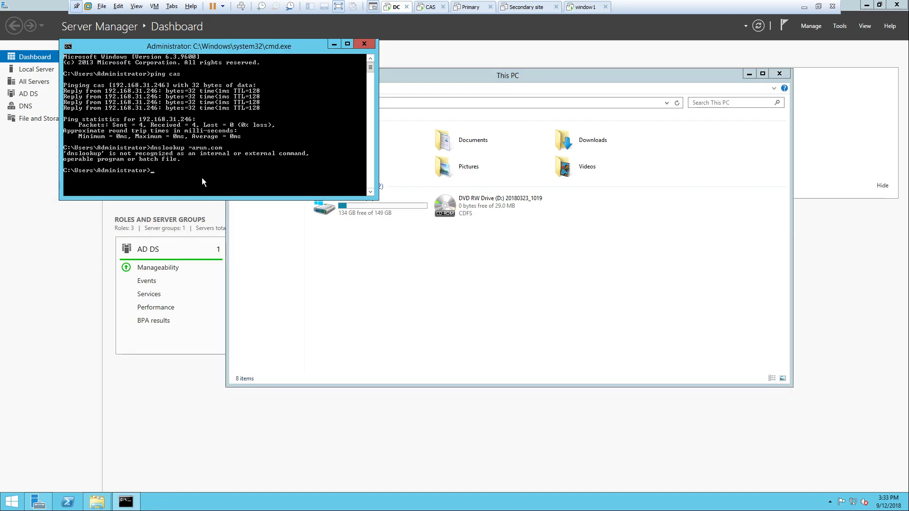
{"action": "type", "text": "nslookup arun.com"}
{"action": "key", "text": "Return"}
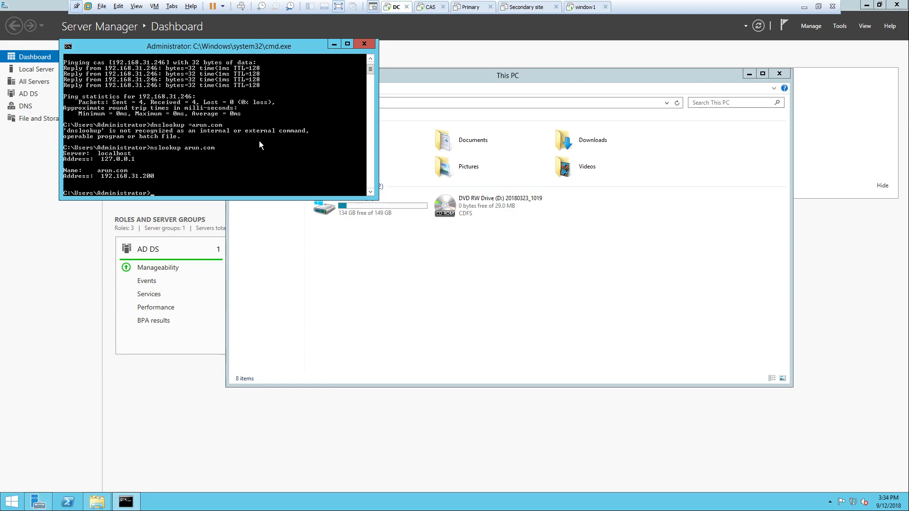
- On CAS, run nslookup for arun.com and see it return 192.168.31.200
{"action": "left_click", "coordinate": [431, 7]}
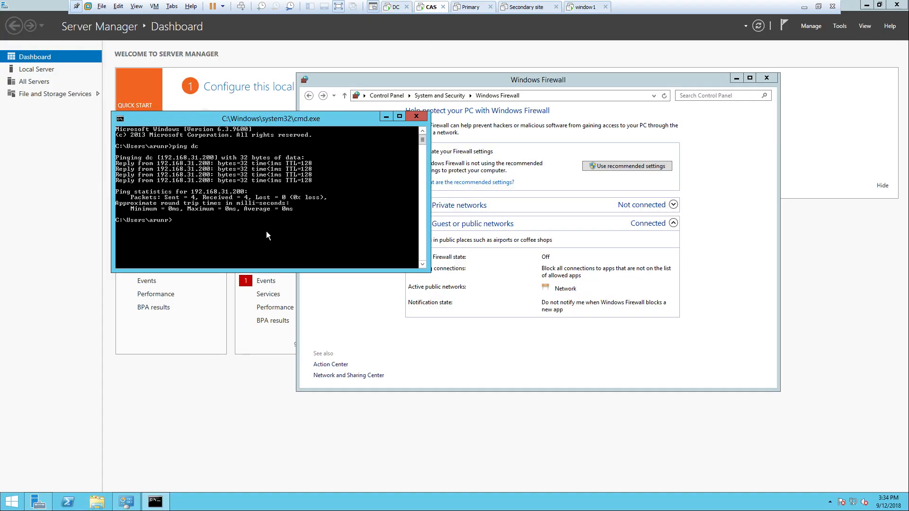
{"action": "type", "text": "nslookup arun.com"}
{"action": "key", "text": "Return"}
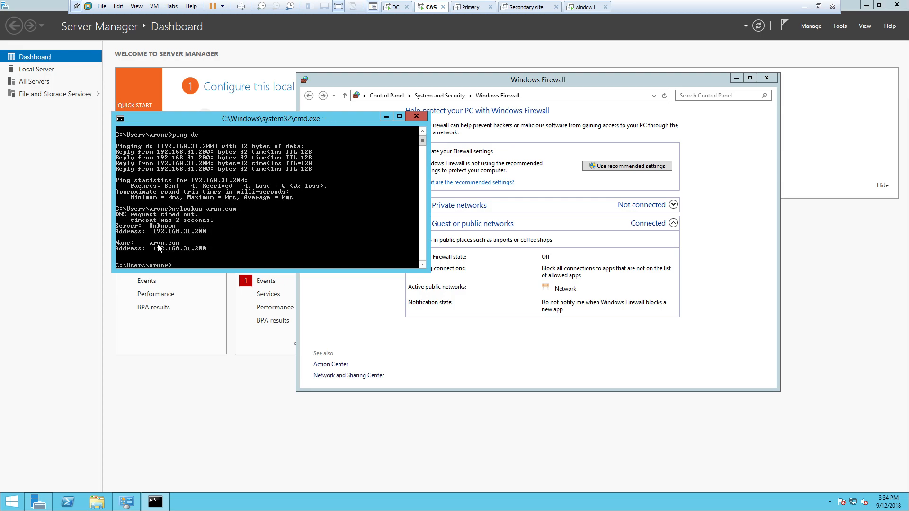
- Close the CAS command prompt and open its System properties window from This PC
{"action": "left_click", "coordinate": [416, 116]}
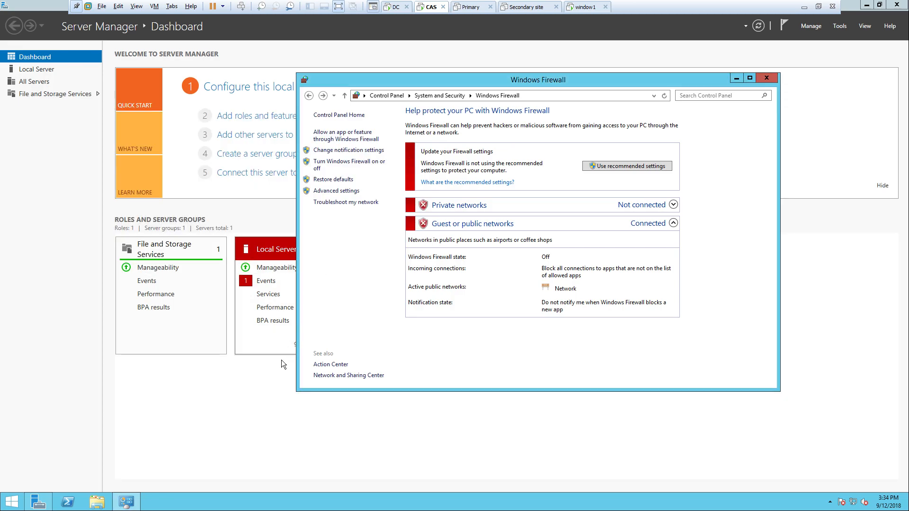
{"action": "left_click", "coordinate": [98, 502]}
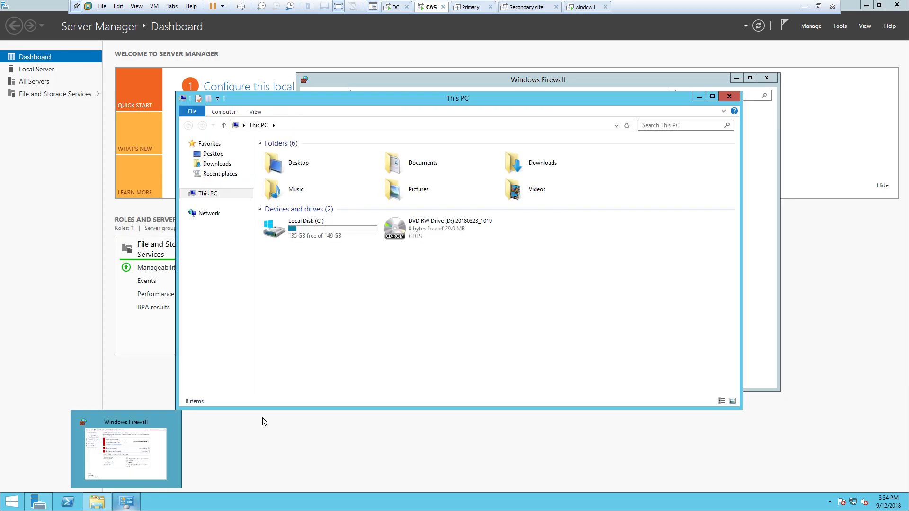
{"action": "right_click", "coordinate": [346, 328]}
{"action": "left_click", "coordinate": [396, 413]}
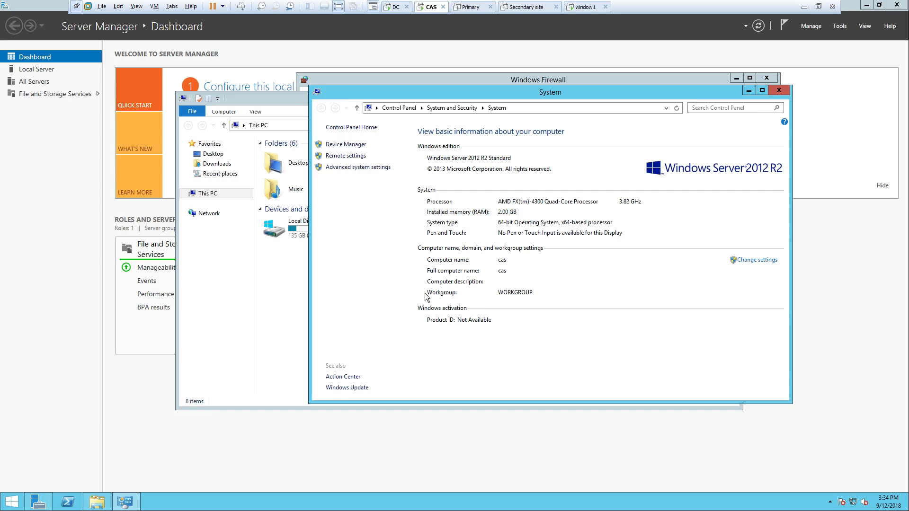
{"action": "left_click_drag", "start_coordinate": [507, 92], "coordinate": [509, 67]}
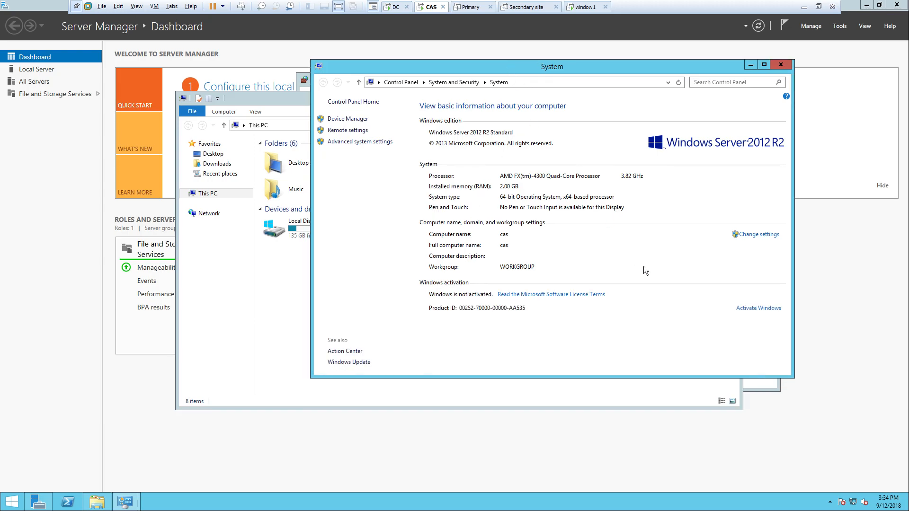
- Begin joining CAS to the arun.com domain, then cancel the credentials prompt and dialogs
{"action": "left_click", "coordinate": [759, 234]}
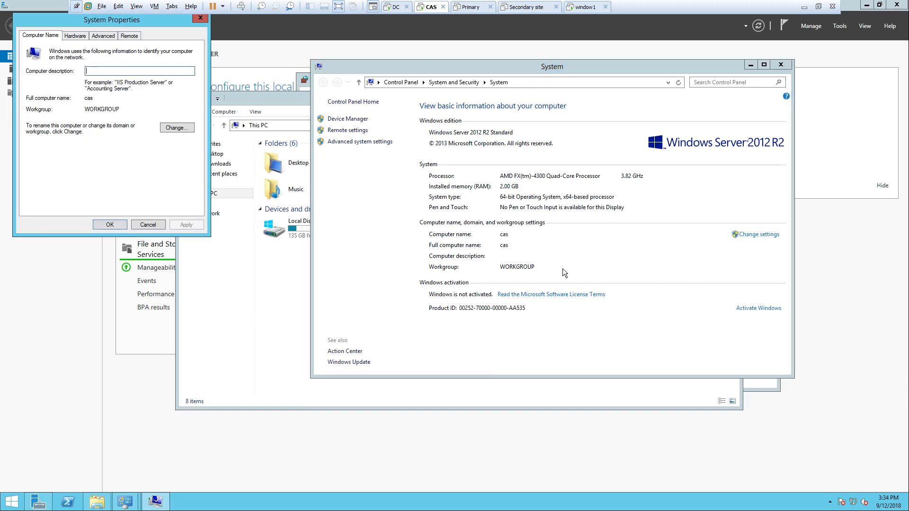
{"action": "left_click", "coordinate": [176, 127]}
{"action": "left_click", "coordinate": [35, 147]}
{"action": "type", "text": "arun.com"}
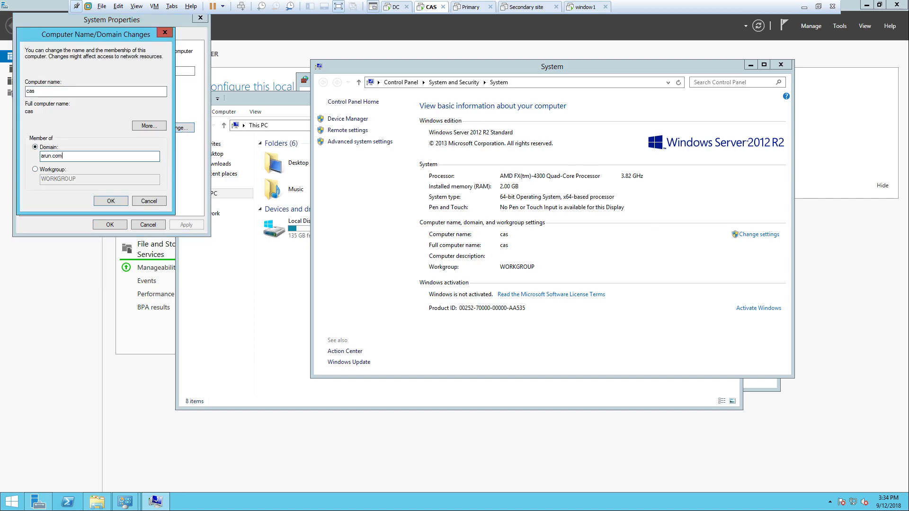
{"action": "key", "text": "Return"}
{"action": "type", "text": "arun"}
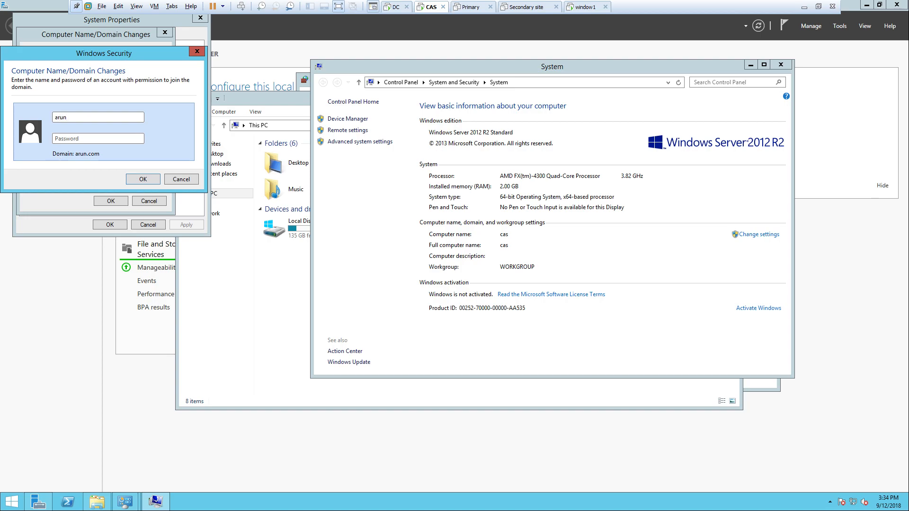
{"action": "left_click", "coordinate": [181, 179]}
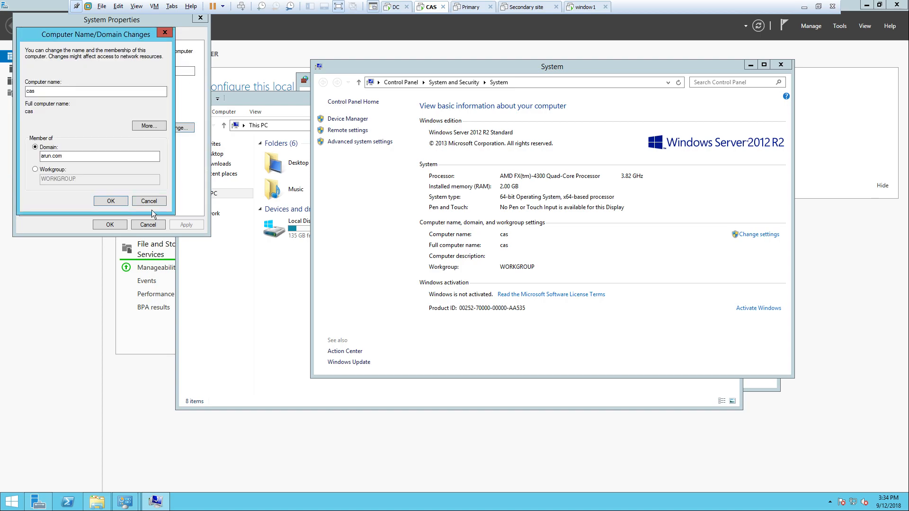
{"action": "left_click", "coordinate": [157, 204]}
{"action": "left_click", "coordinate": [154, 223]}
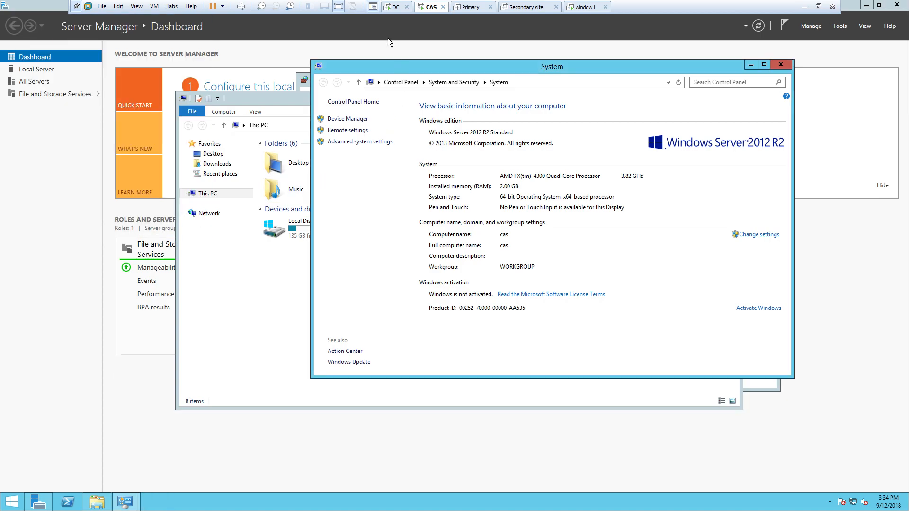
- On the DC, close the command prompt and This PC windows
{"action": "left_click", "coordinate": [396, 6]}
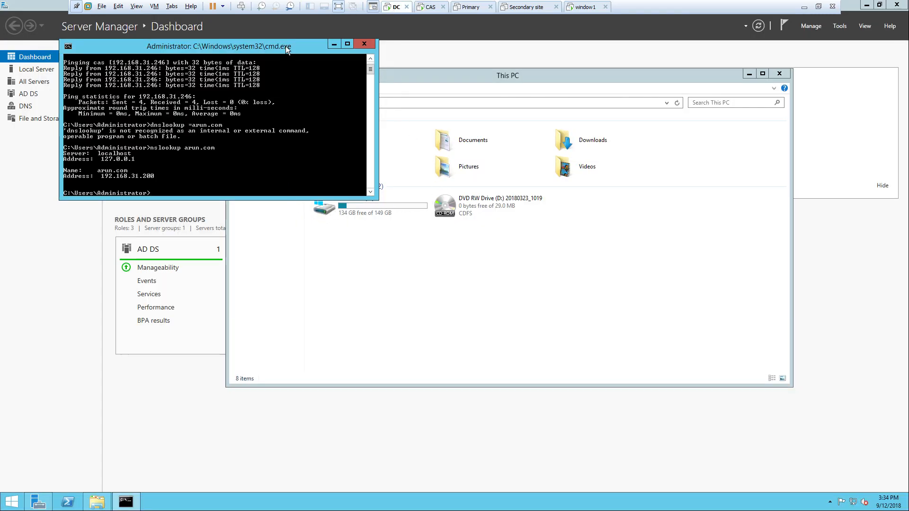
{"action": "left_click_drag", "start_coordinate": [290, 47], "coordinate": [337, 70]}
{"action": "left_click", "coordinate": [412, 66]}
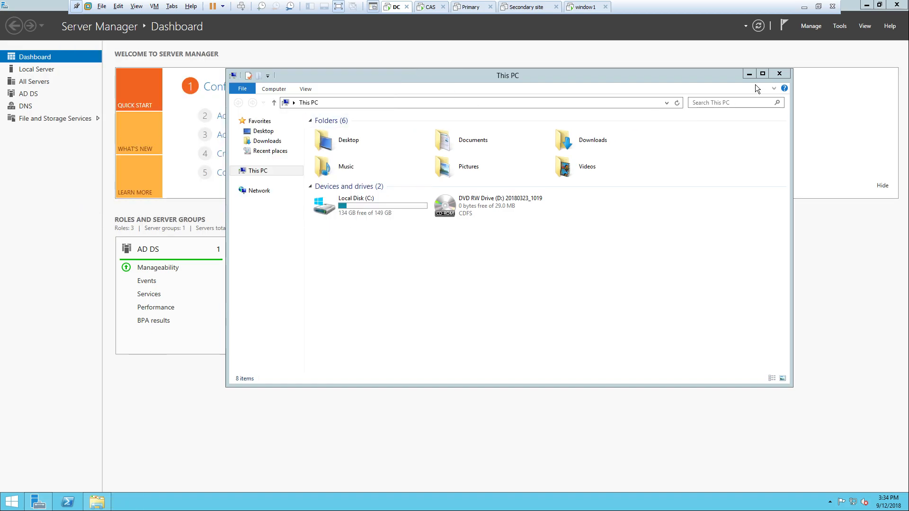
{"action": "left_click", "coordinate": [779, 73]}
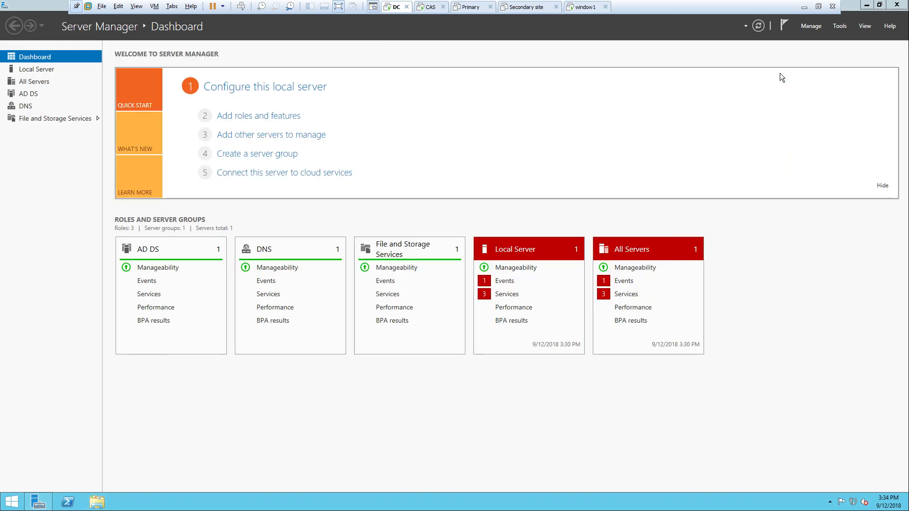
- Launch Active Directory Users and Computers, also via dsa.msc, close the duplicate, and maximize it
{"action": "left_click", "coordinate": [840, 26]}
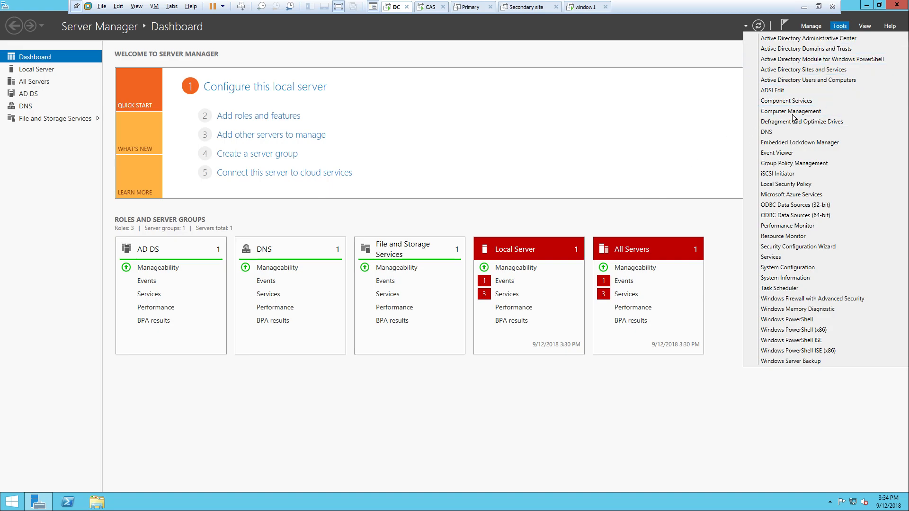
{"action": "left_click", "coordinate": [829, 80]}
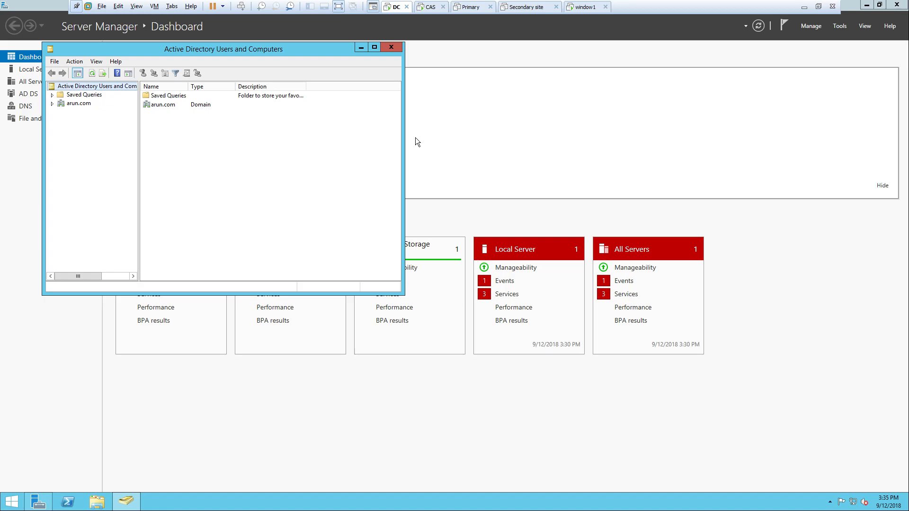
{"action": "key", "text": "super+r"}
{"action": "type", "text": "dsa"}
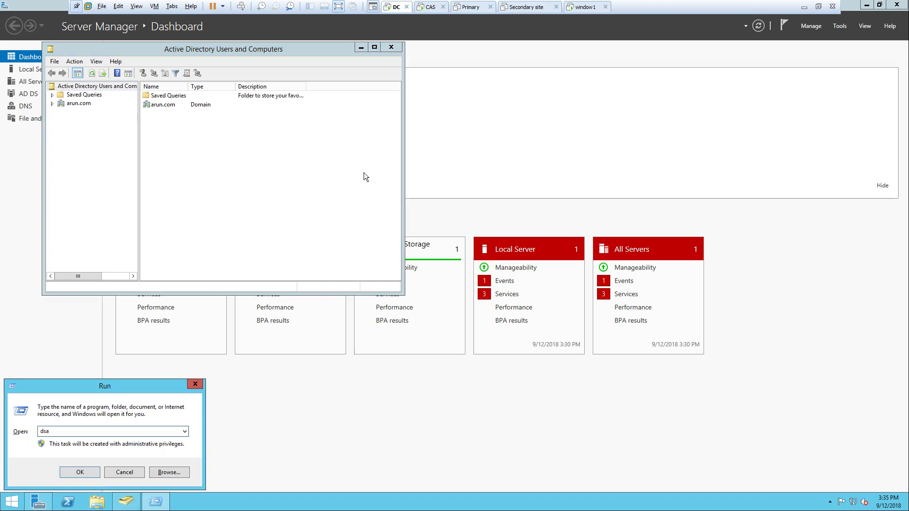
{"action": "type", "text": ".msc"}
{"action": "key", "text": "Return"}
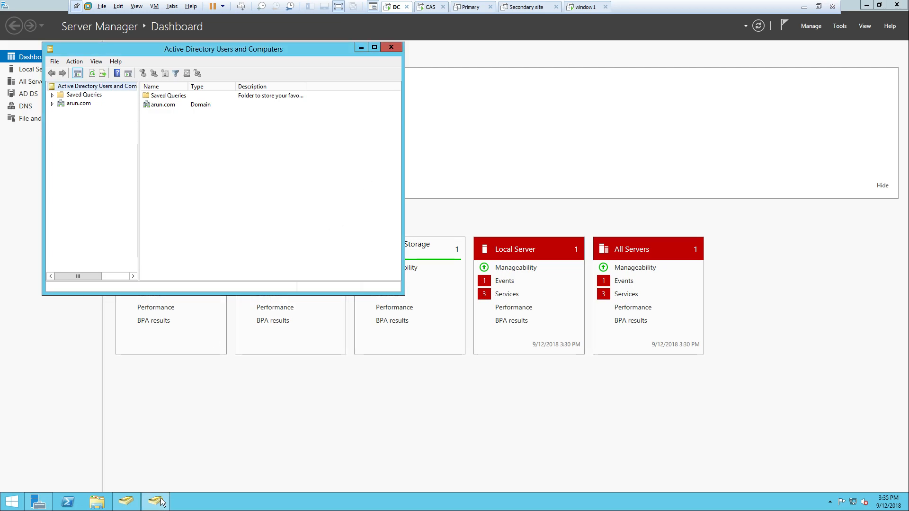
{"action": "right_click", "coordinate": [161, 501]}
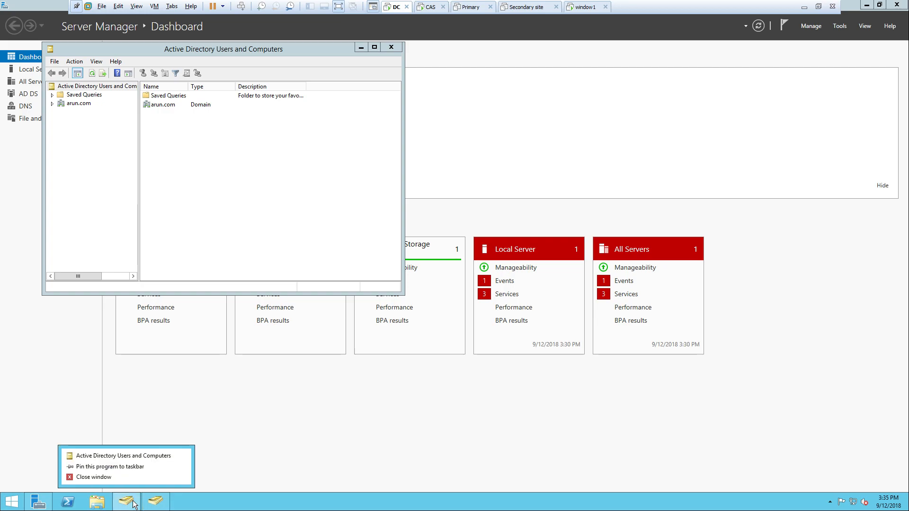
{"action": "left_click", "coordinate": [137, 466]}
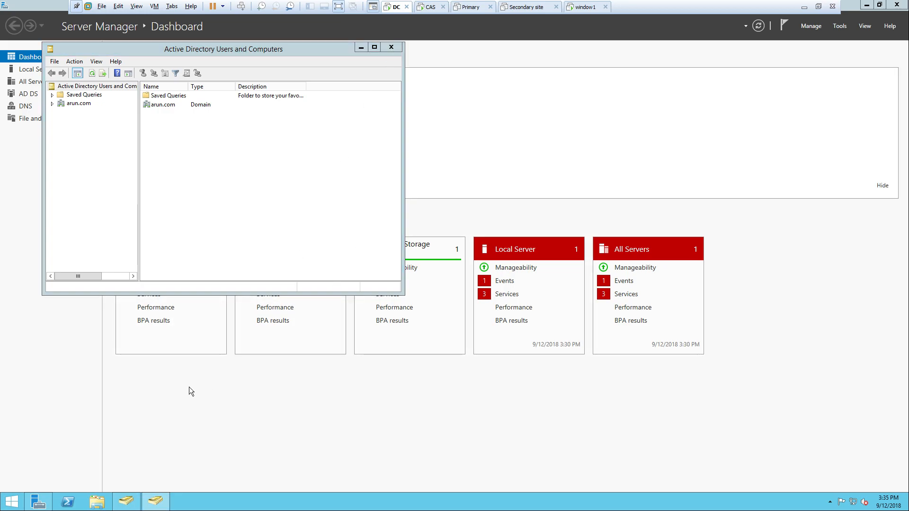
{"action": "left_click", "coordinate": [374, 48]}
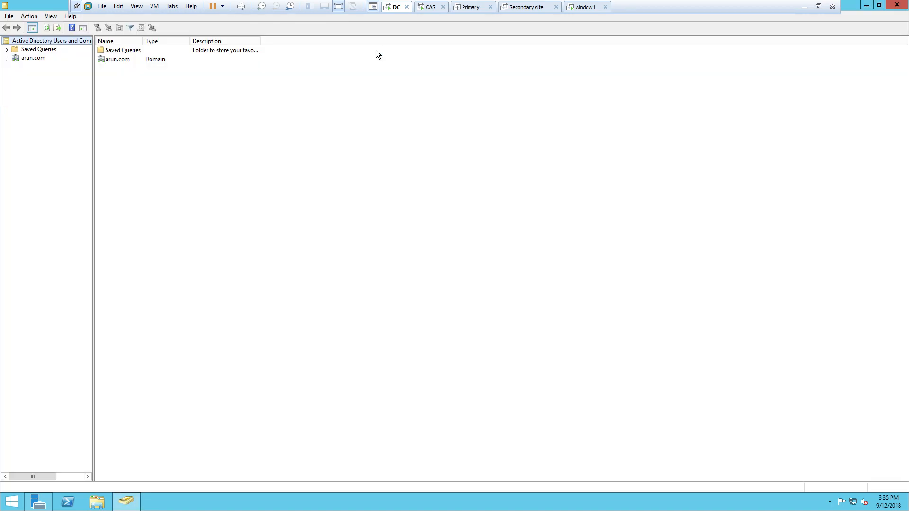
- Expand arun.com's Users container, start a new user then cancel, and close the console
{"action": "left_click", "coordinate": [7, 58]}
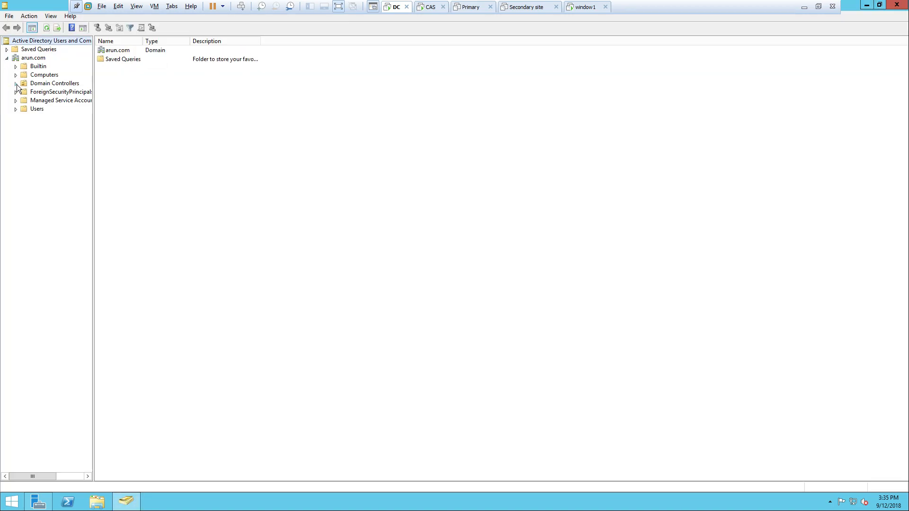
{"action": "left_click", "coordinate": [16, 109]}
{"action": "left_click", "coordinate": [31, 111]}
{"action": "right_click", "coordinate": [31, 111]}
{"action": "mouse_move", "coordinate": [92, 139]}
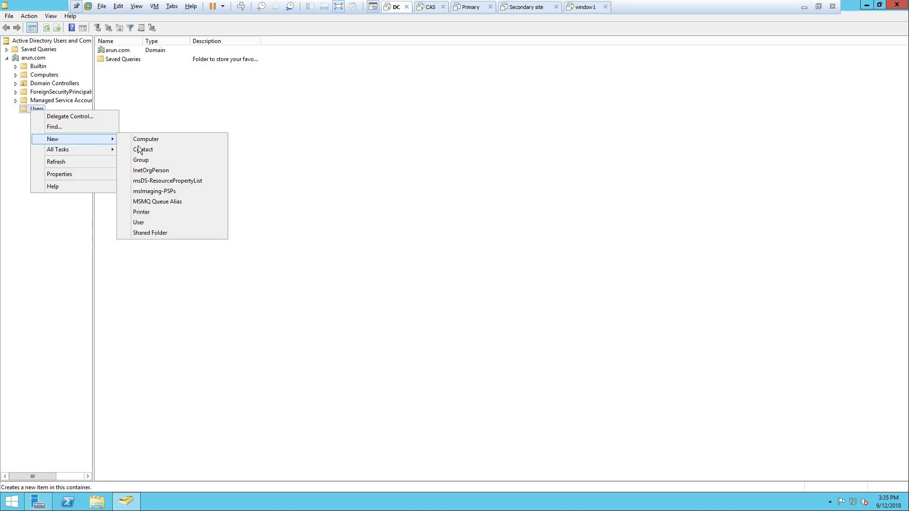
{"action": "left_click", "coordinate": [225, 224]}
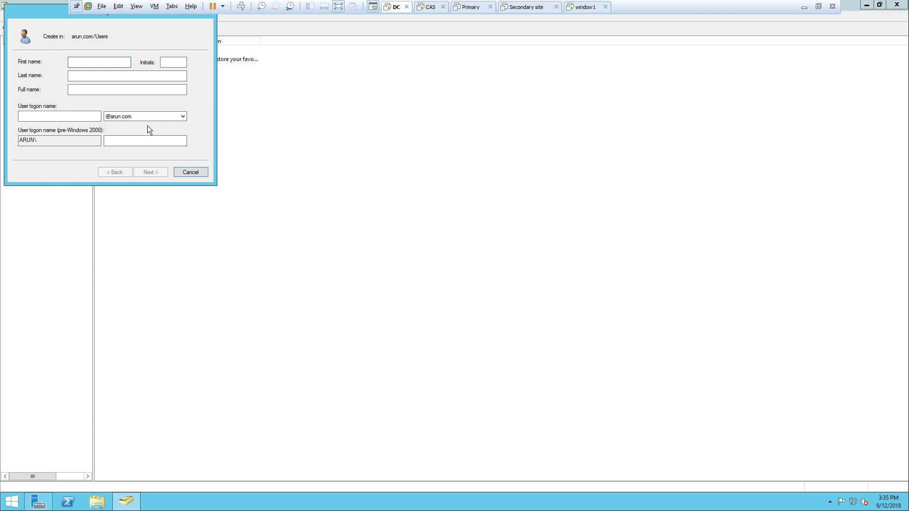
{"action": "left_click_drag", "start_coordinate": [51, 16], "coordinate": [224, 137]}
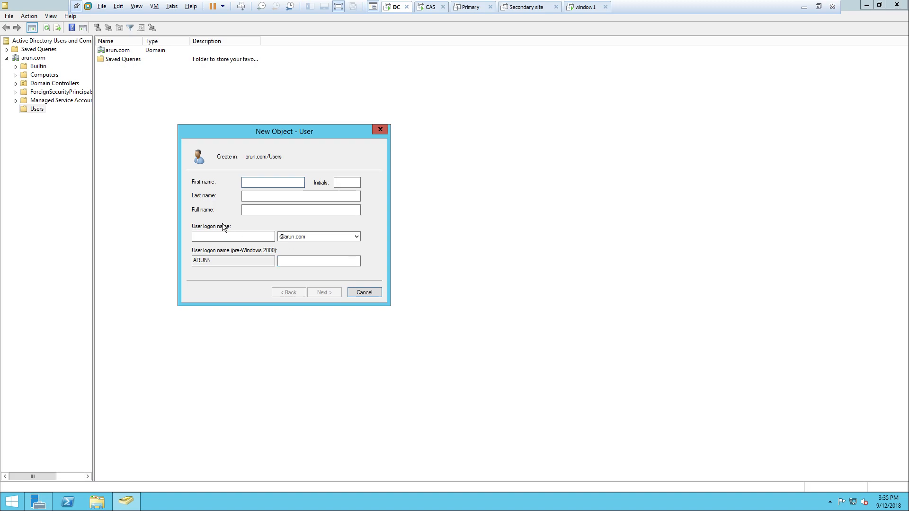
{"action": "left_click", "coordinate": [373, 293]}
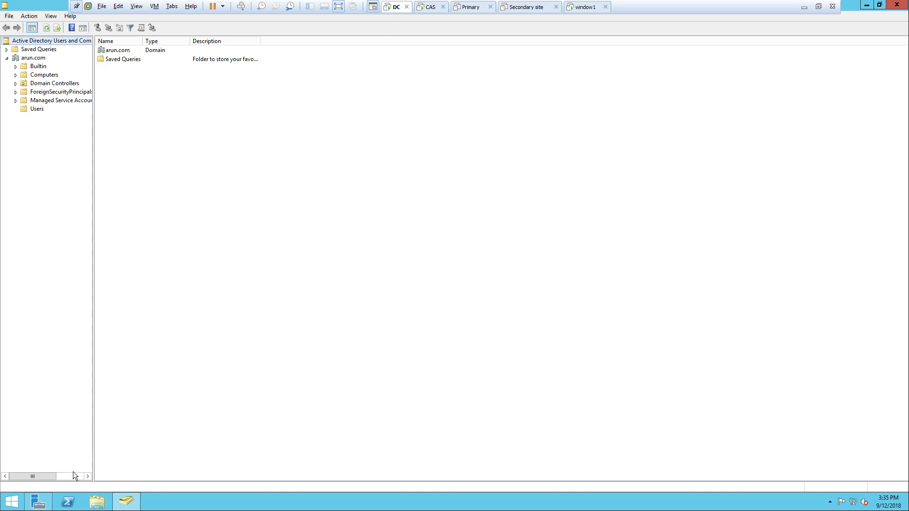
{"action": "mouse_move", "coordinate": [42, 499]}
{"action": "left_click", "coordinate": [893, 9]}
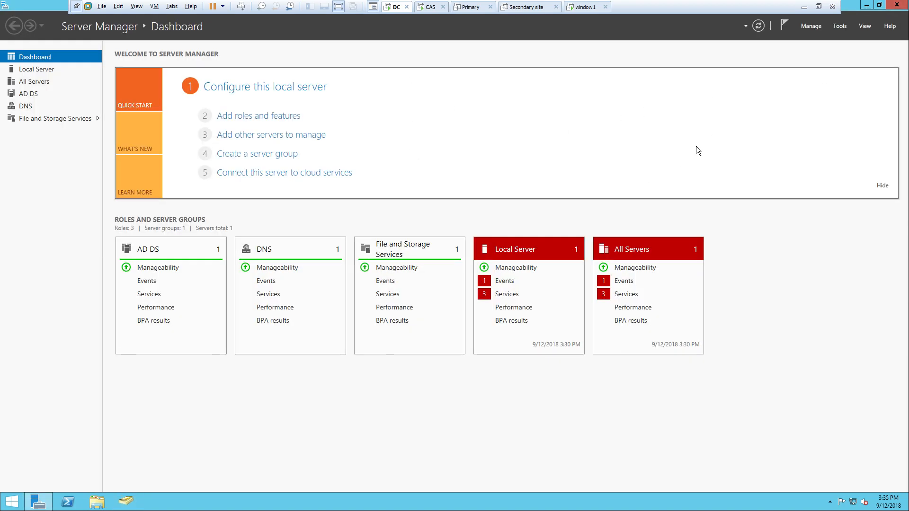
- Launch Group Policy Management from Tools maximized, expand Forest: arun.com, and widen the tree pane
{"action": "left_click", "coordinate": [839, 27]}
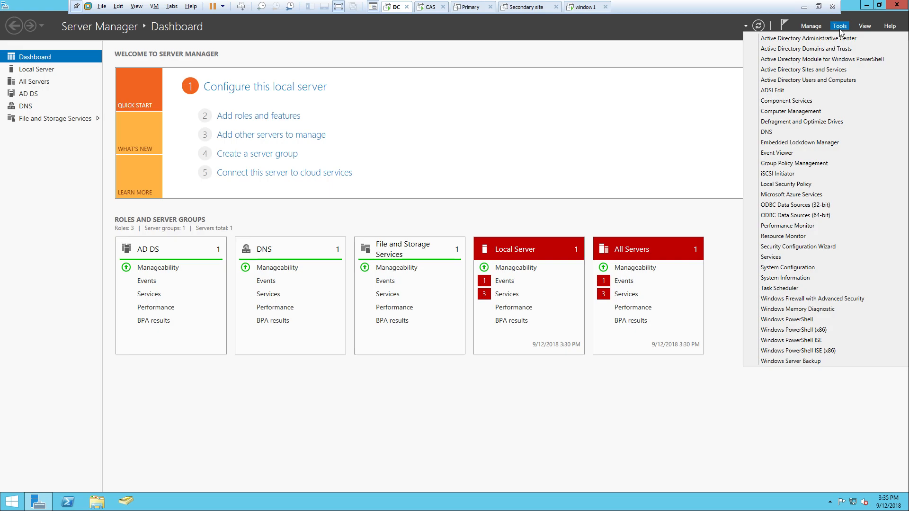
{"action": "left_click", "coordinate": [796, 163]}
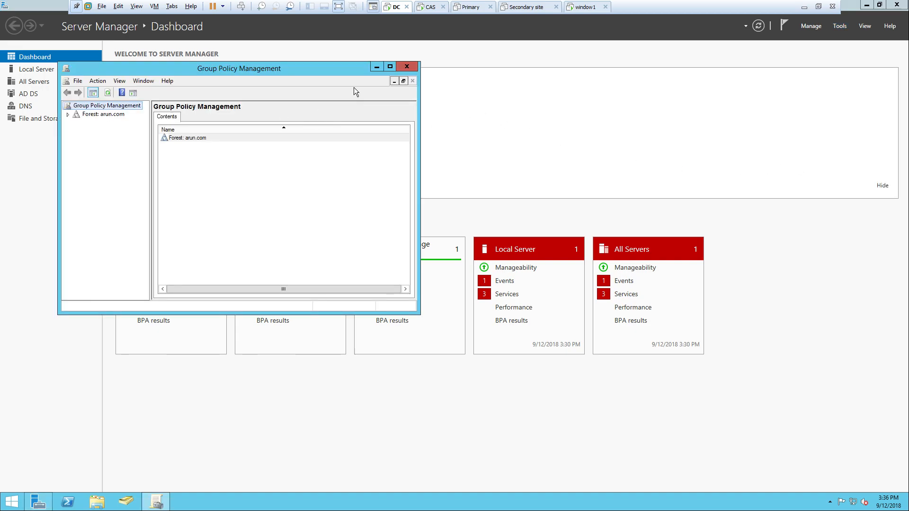
{"action": "left_click", "coordinate": [390, 66]}
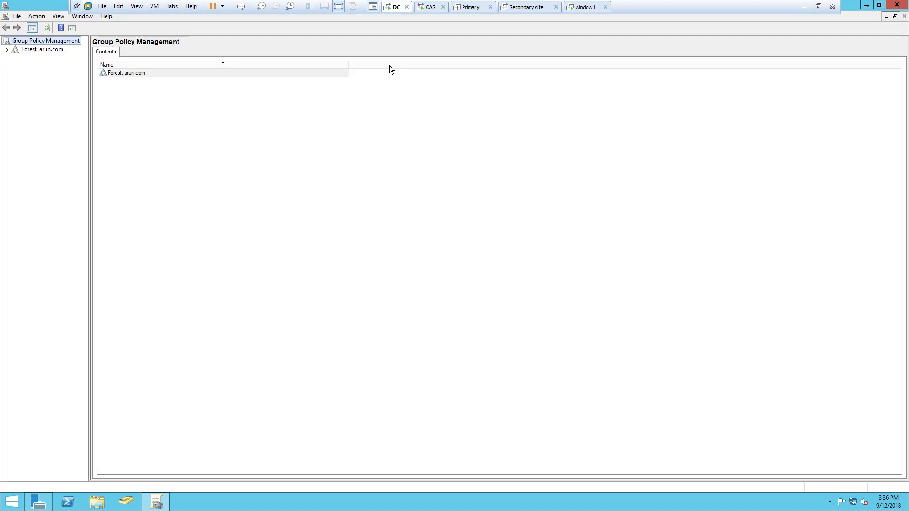
{"action": "left_click", "coordinate": [7, 49]}
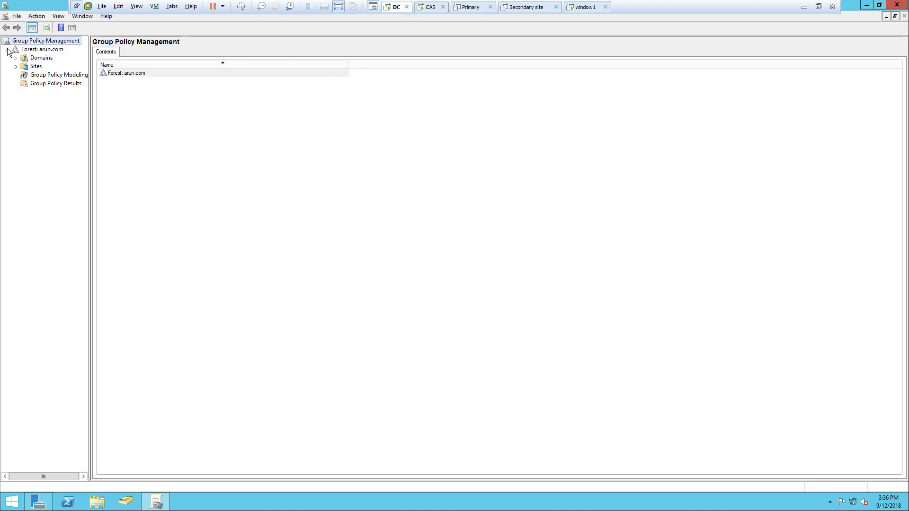
{"action": "left_click_drag", "start_coordinate": [90, 126], "coordinate": [148, 134]}
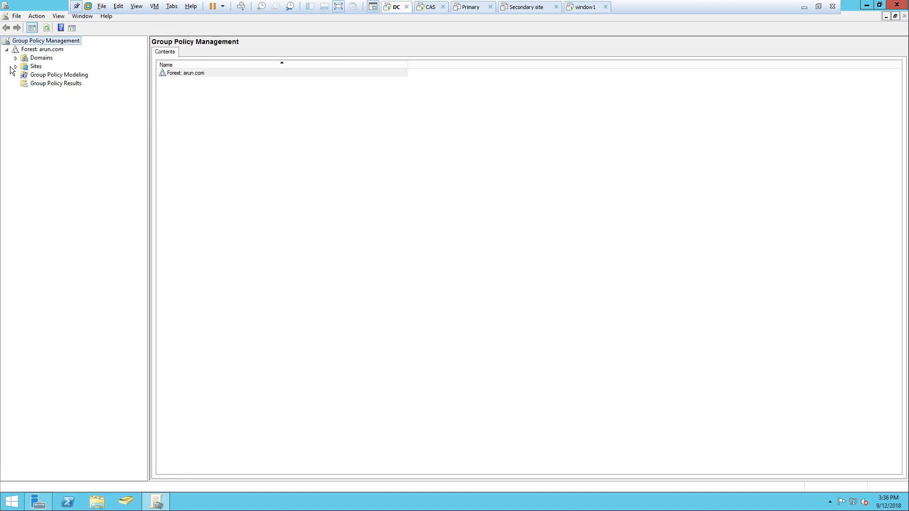
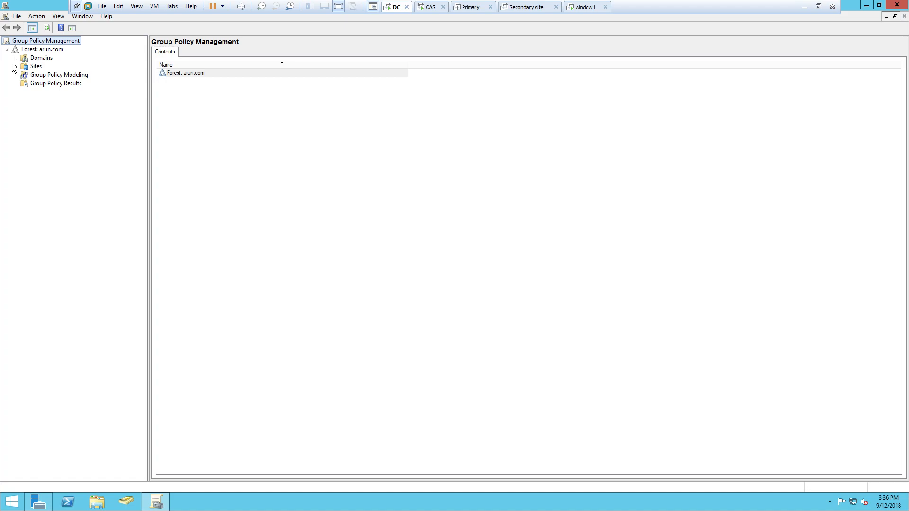
- Under Domains > arun.com, create and link a new GPO named 'password policy'
{"action": "left_click", "coordinate": [16, 67]}
{"action": "left_click", "coordinate": [15, 57]}
{"action": "left_click", "coordinate": [25, 67]}
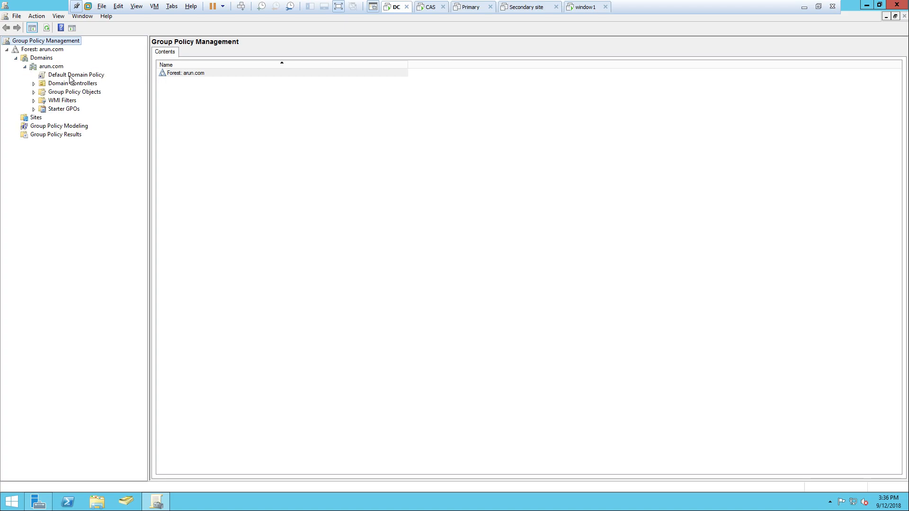
{"action": "right_click", "coordinate": [55, 70]}
{"action": "left_click", "coordinate": [8, 87]}
{"action": "right_click", "coordinate": [56, 70]}
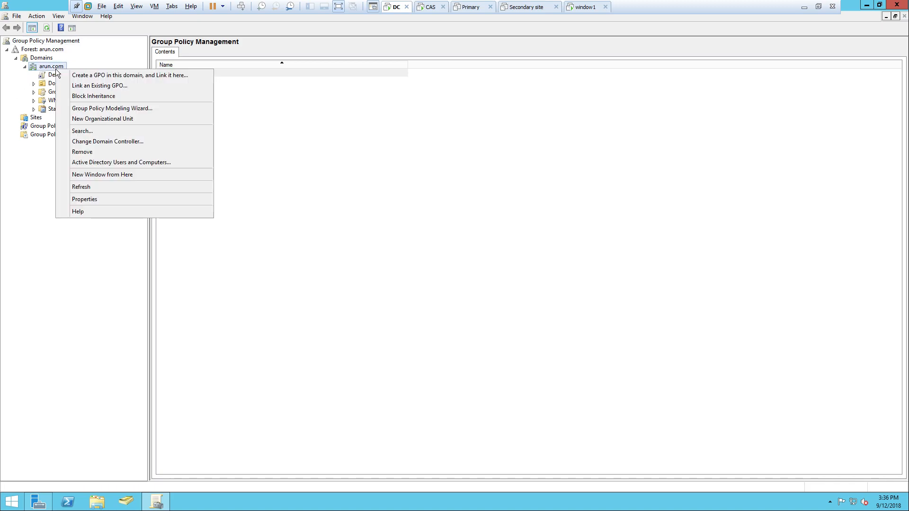
{"action": "left_click", "coordinate": [81, 76]}
{"action": "key", "text": "BackSpace"}
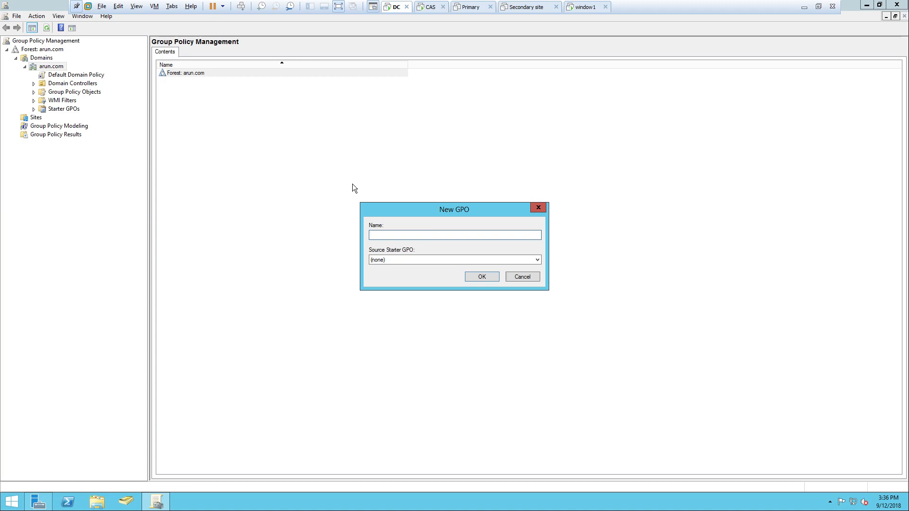
{"action": "type", "text": "password policy"}
{"action": "left_click", "coordinate": [479, 277]}
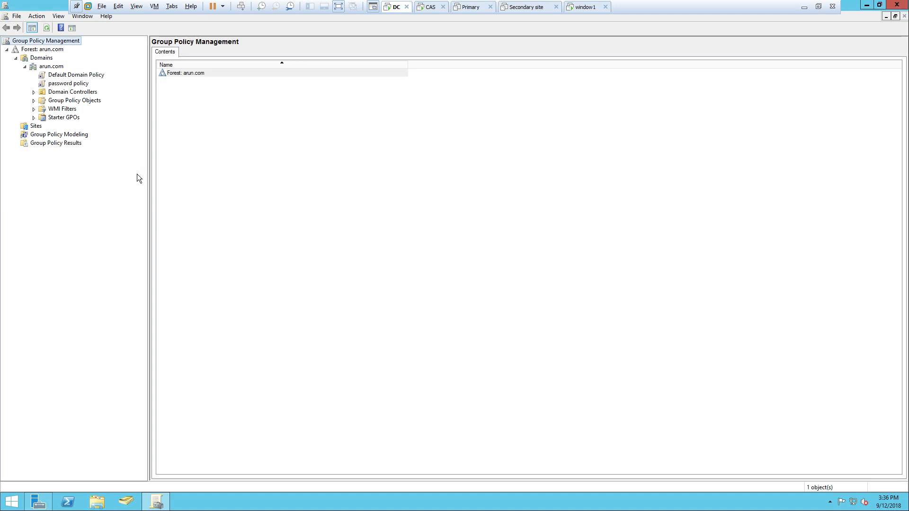
- Check the password policy GPO's options, then close Group Policy Management
{"action": "right_click", "coordinate": [79, 87]}
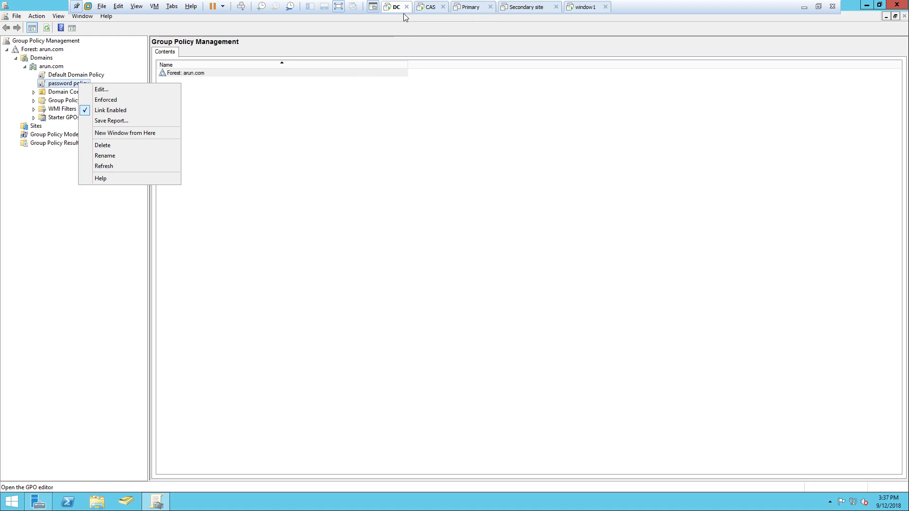
{"action": "left_click", "coordinate": [76, 204]}
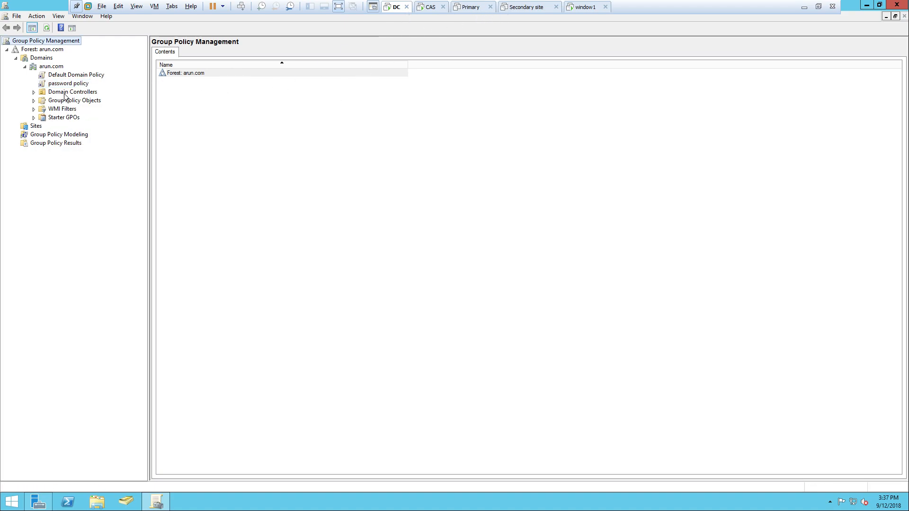
{"action": "right_click", "coordinate": [67, 84]}
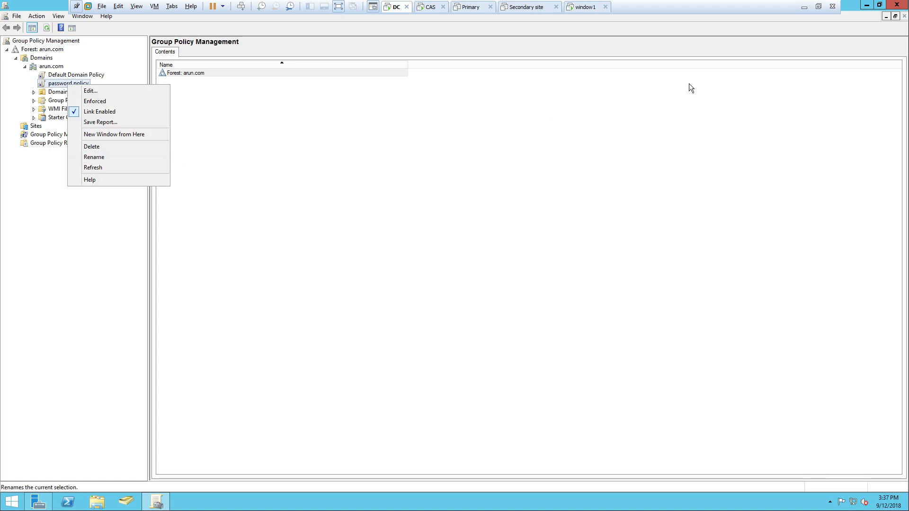
{"action": "left_click", "coordinate": [896, 3]}
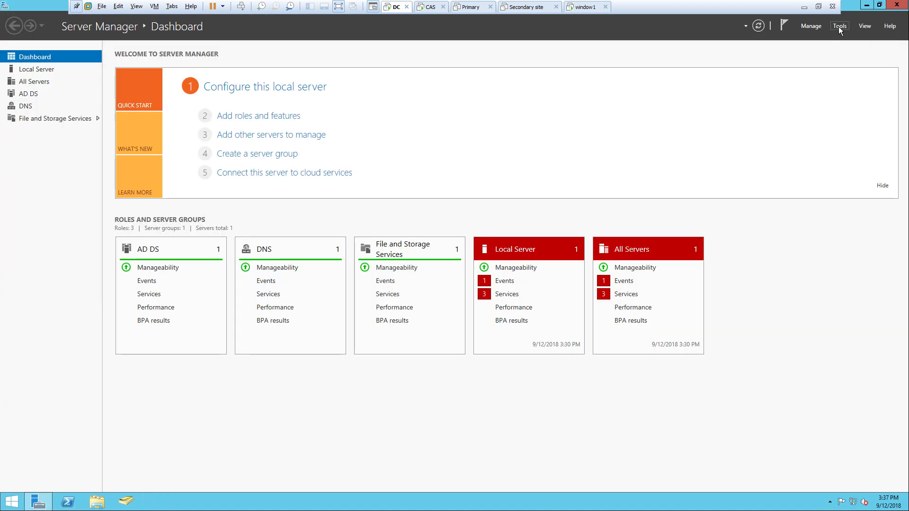
- Relaunch Group Policy Management from Tools, expand to arun.com, and select the password policy link
{"action": "left_click", "coordinate": [839, 27]}
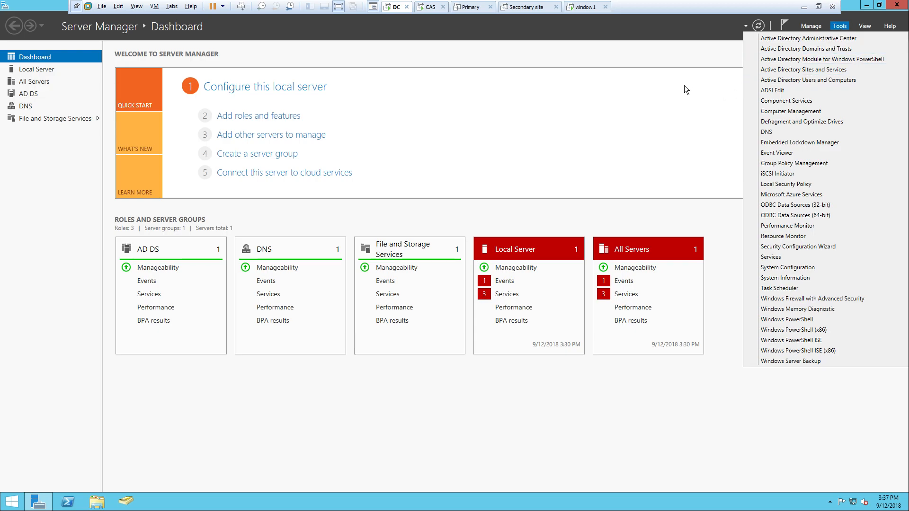
{"action": "left_click", "coordinate": [797, 165]}
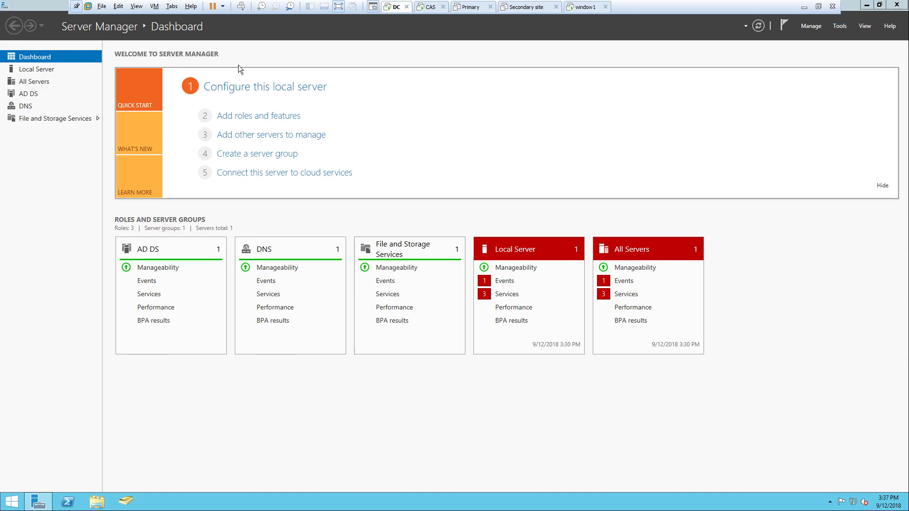
{"action": "left_click", "coordinate": [8, 51]}
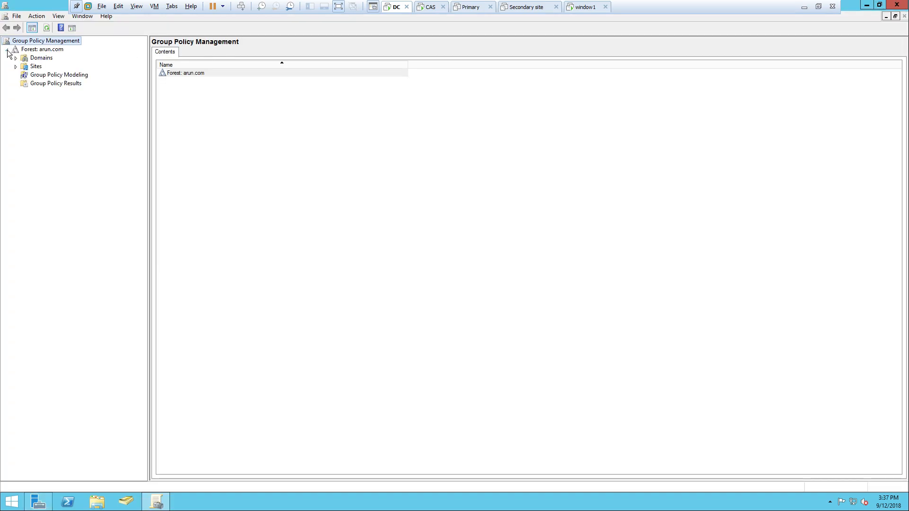
{"action": "left_click", "coordinate": [15, 57]}
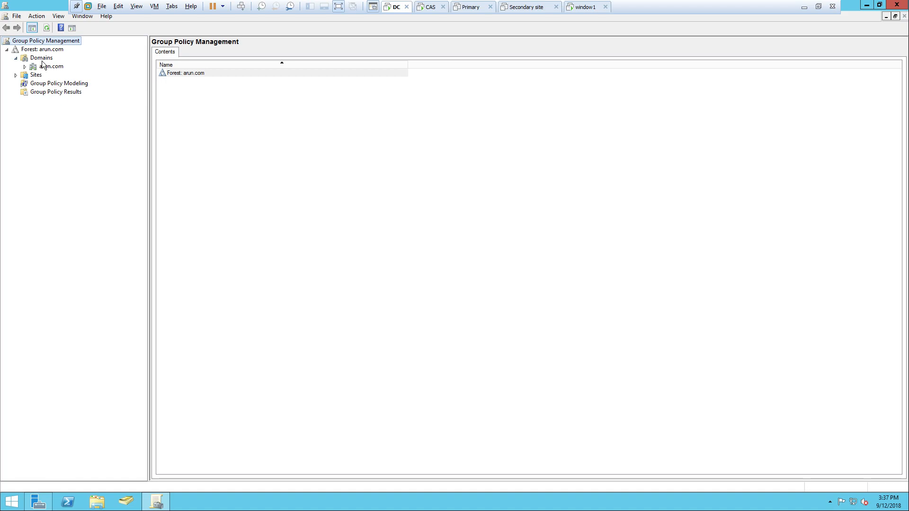
{"action": "left_click", "coordinate": [25, 67]}
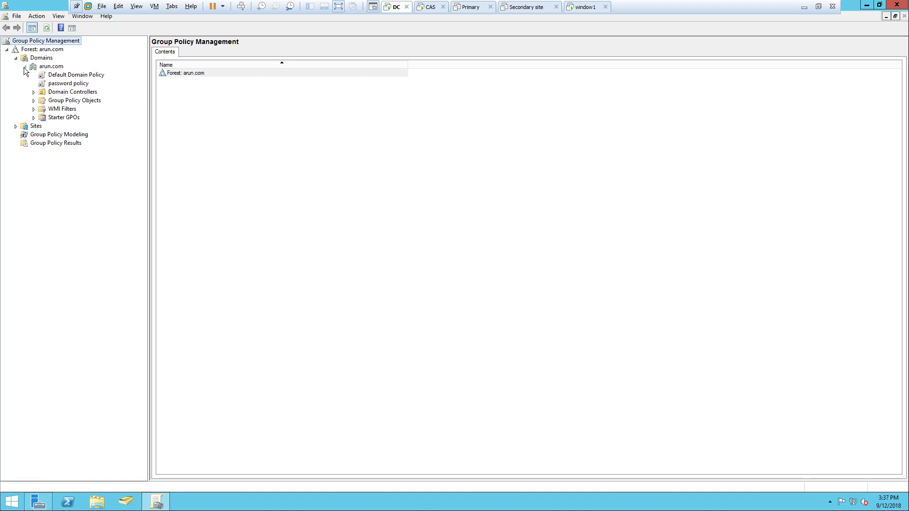
{"action": "right_click", "coordinate": [59, 84]}
{"action": "right_click", "coordinate": [66, 76]}
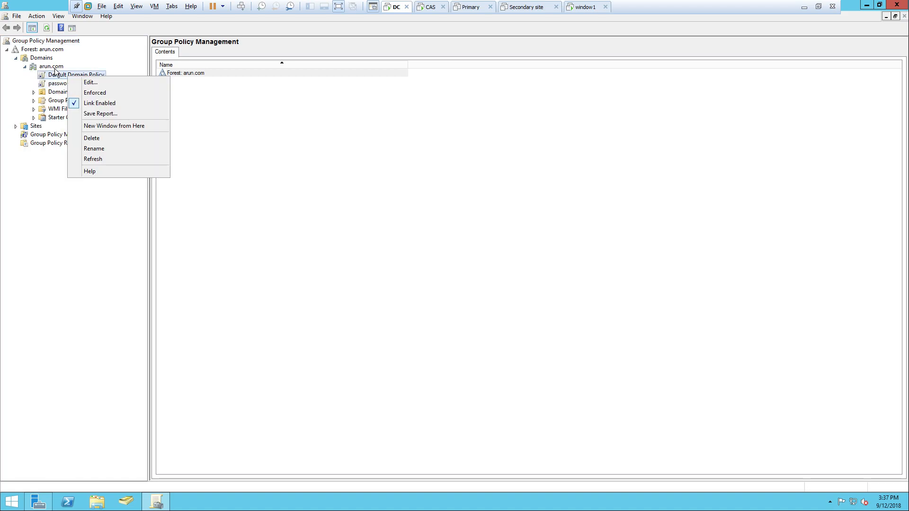
{"action": "right_click", "coordinate": [55, 70]}
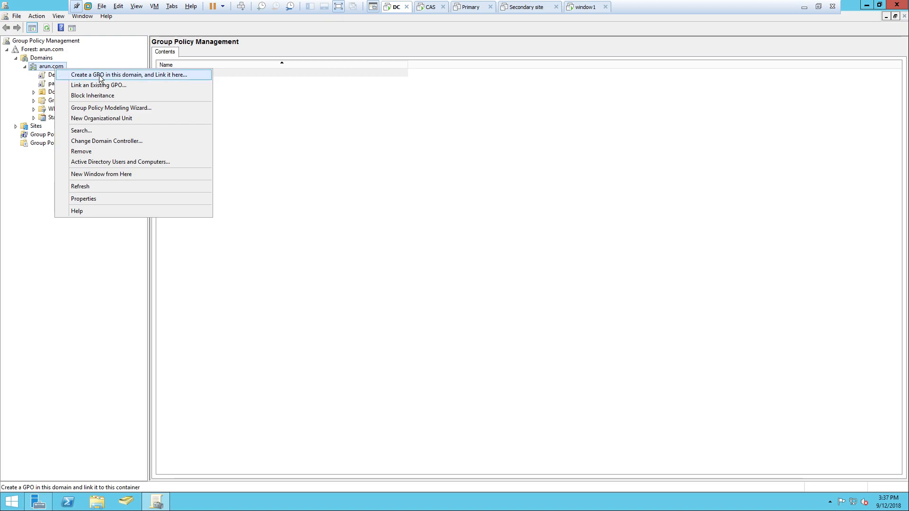
{"action": "left_click", "coordinate": [29, 175]}
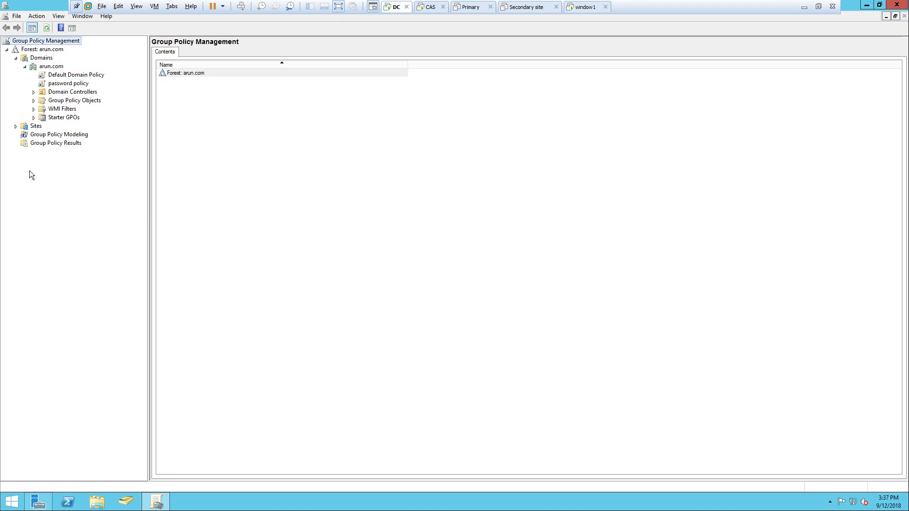
{"action": "left_click", "coordinate": [69, 84]}
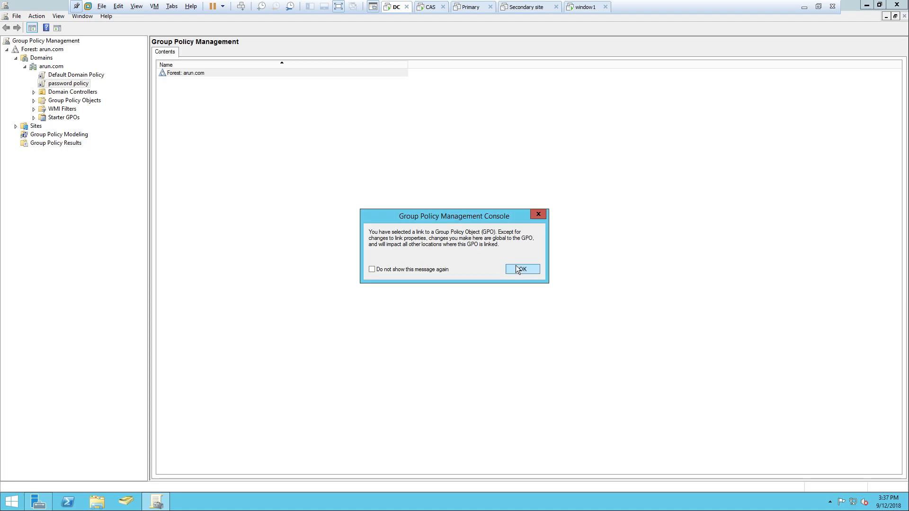
- Acknowledge the link warning and open the password policy GPO in the editor
{"action": "left_click", "coordinate": [521, 269]}
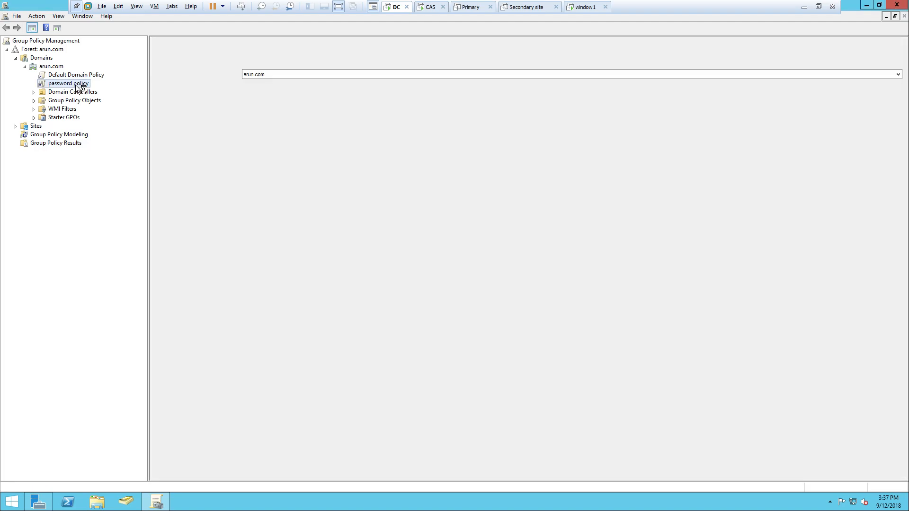
{"action": "right_click", "coordinate": [78, 85]}
{"action": "left_click", "coordinate": [254, 140]}
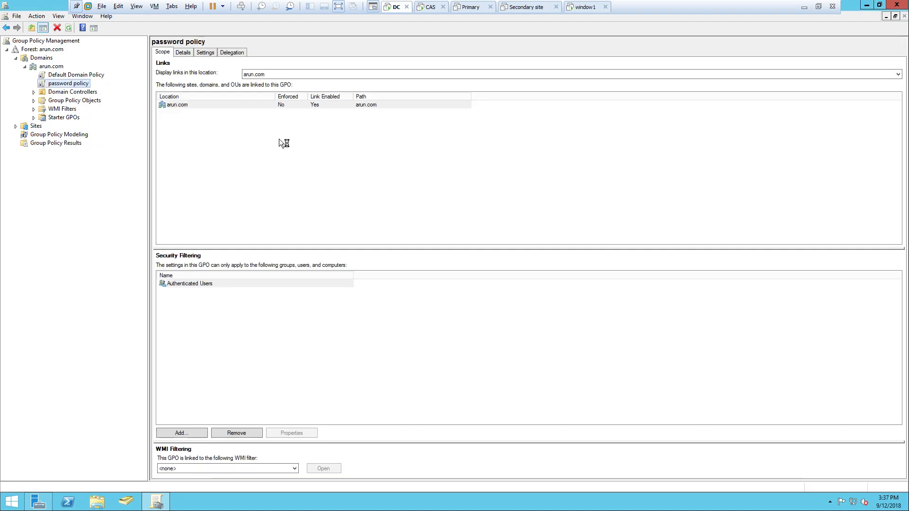
- Enlarge the editor window and expand Computer Configuration > Policies to Windows Settings
{"action": "left_click_drag", "start_coordinate": [321, 44], "coordinate": [535, 74]}
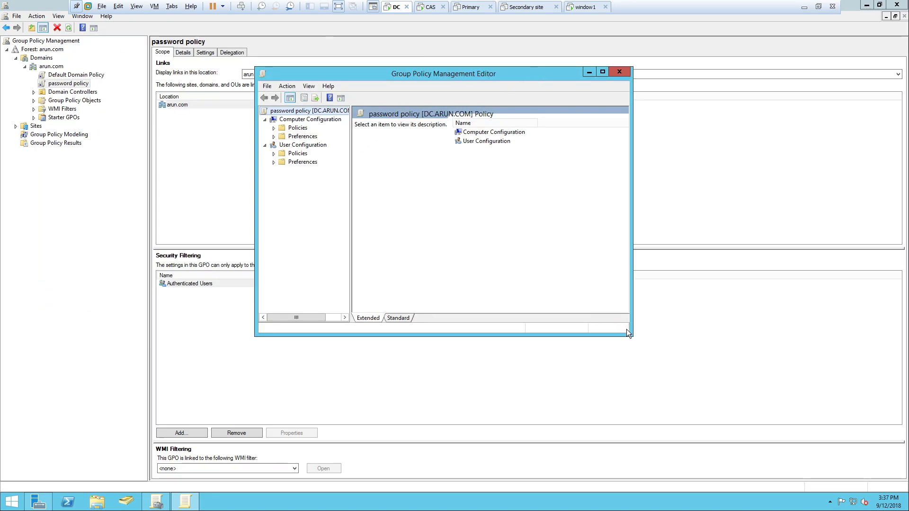
{"action": "left_click_drag", "start_coordinate": [627, 333], "coordinate": [905, 461]}
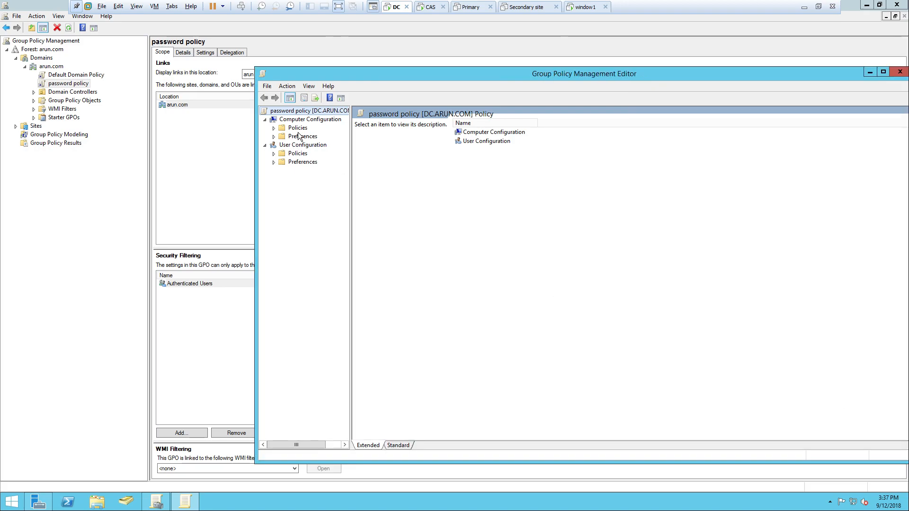
{"action": "left_click_drag", "start_coordinate": [366, 78], "coordinate": [308, 46]}
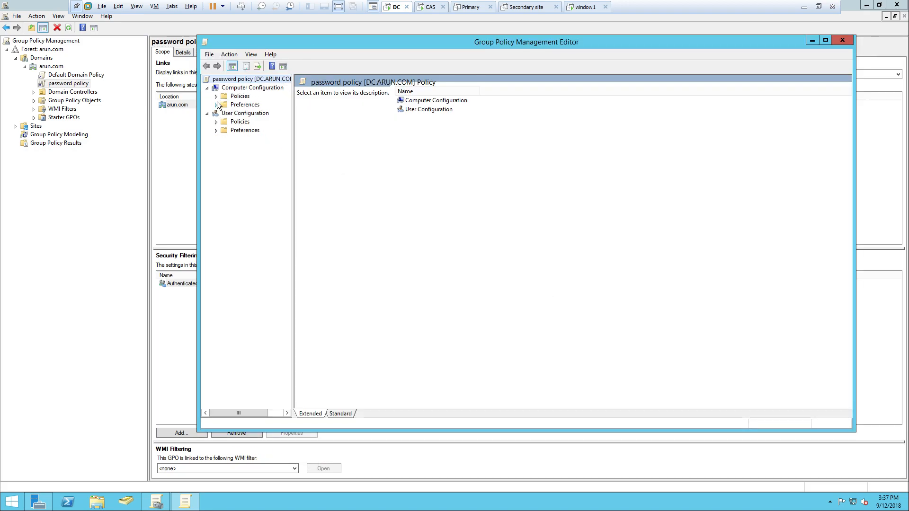
{"action": "left_click", "coordinate": [216, 96]}
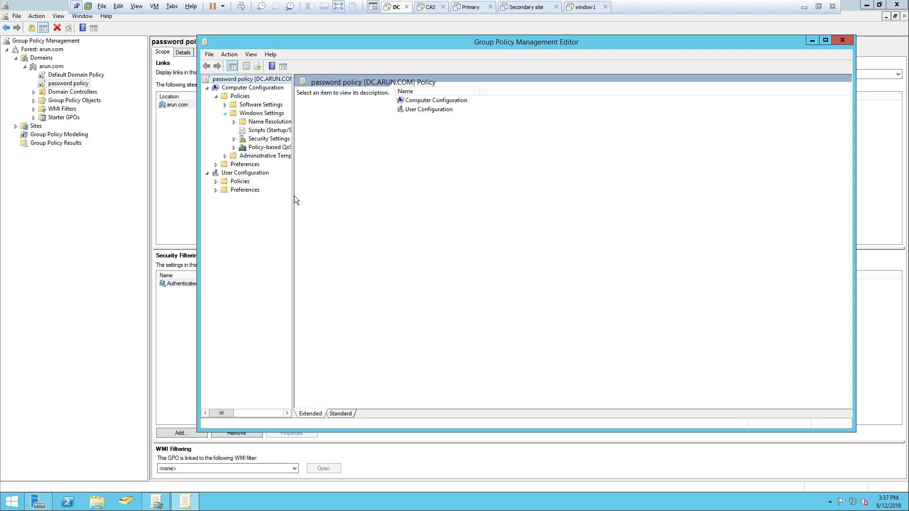
{"action": "left_click_drag", "start_coordinate": [294, 197], "coordinate": [462, 209]}
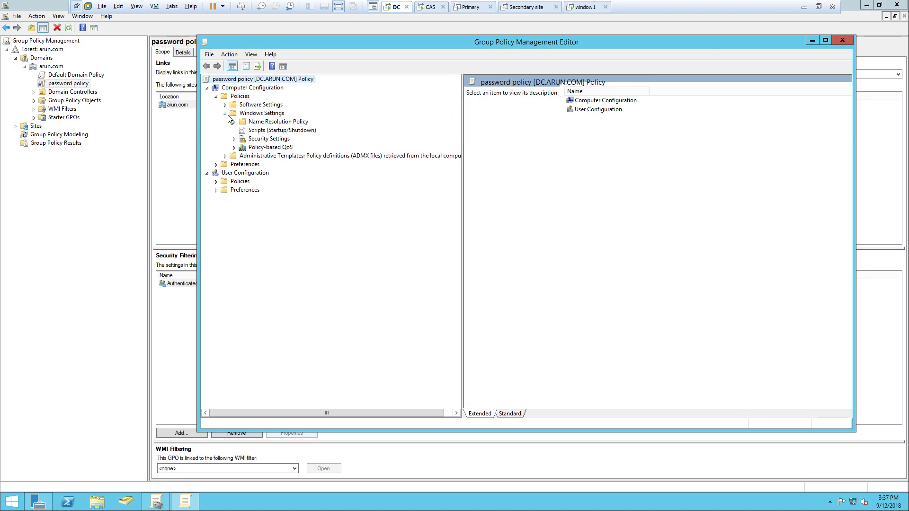
- Under Security Settings > Account Policies > Password Policy, set password complexity requirements to Disabled
{"action": "left_click", "coordinate": [233, 140]}
{"action": "left_click", "coordinate": [243, 147]}
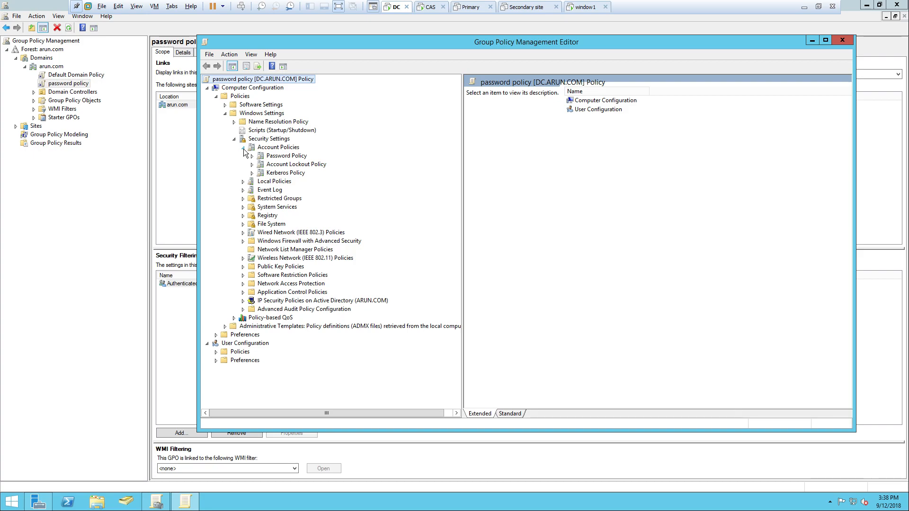
{"action": "left_click", "coordinate": [277, 164]}
{"action": "left_click", "coordinate": [283, 157]}
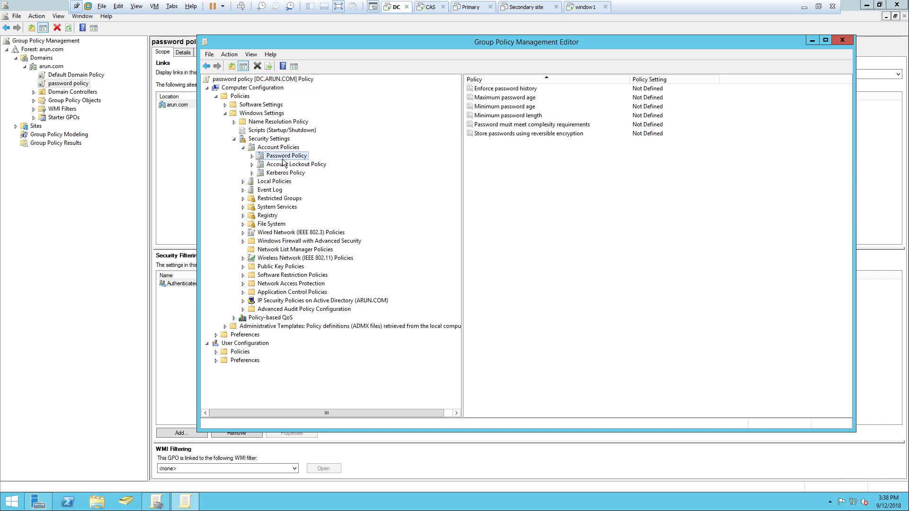
{"action": "right_click", "coordinate": [503, 124]}
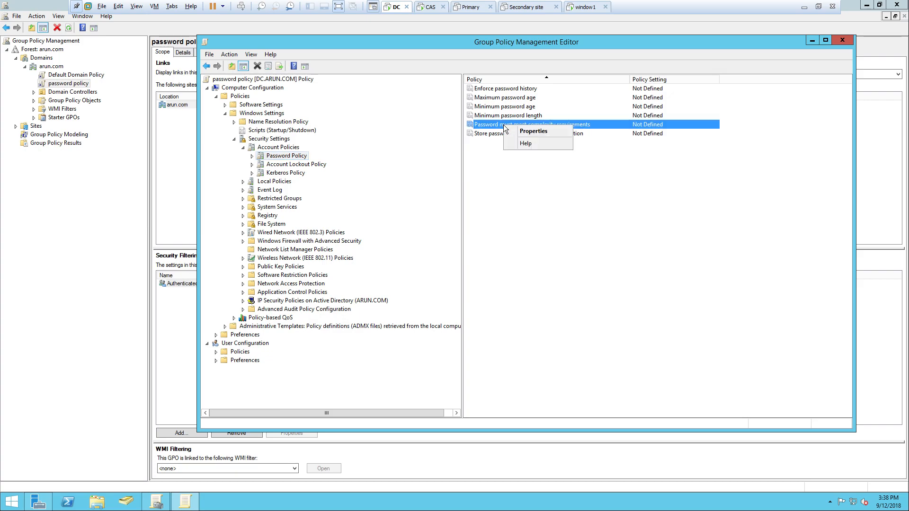
{"action": "left_click", "coordinate": [520, 130]}
{"action": "left_click", "coordinate": [469, 171]}
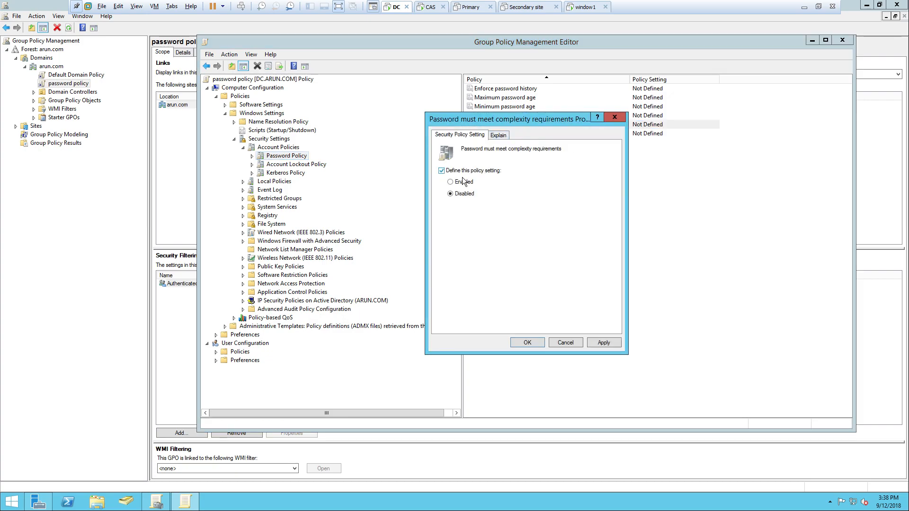
{"action": "left_click", "coordinate": [603, 339]}
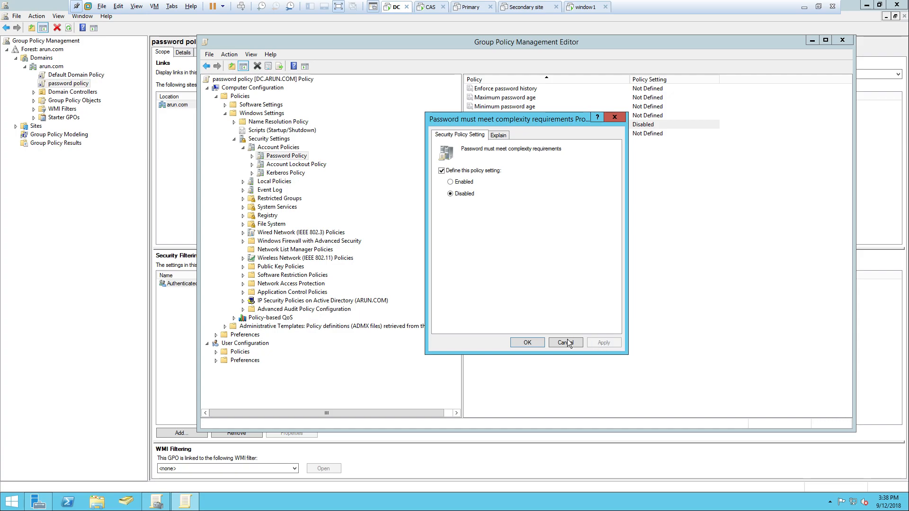
{"action": "left_click", "coordinate": [529, 341]}
- Set Minimum password length to 0 characters and close the policy editor
{"action": "right_click", "coordinate": [502, 115]}
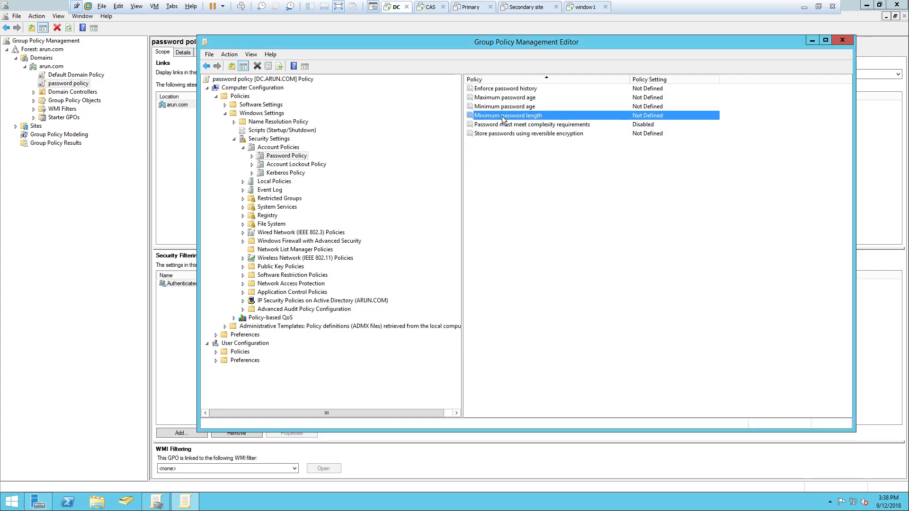
{"action": "left_click", "coordinate": [518, 121]}
{"action": "left_click", "coordinate": [453, 172]}
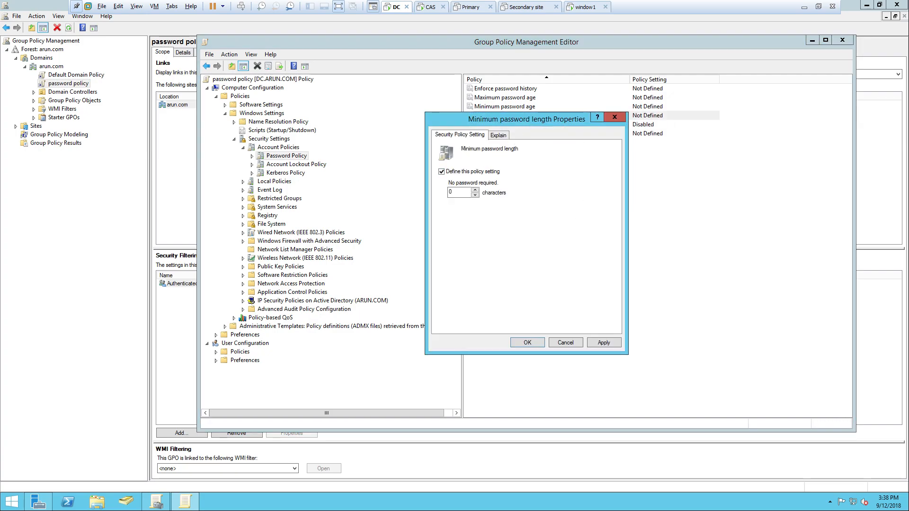
{"action": "left_click", "coordinate": [606, 343]}
{"action": "left_click", "coordinate": [526, 342]}
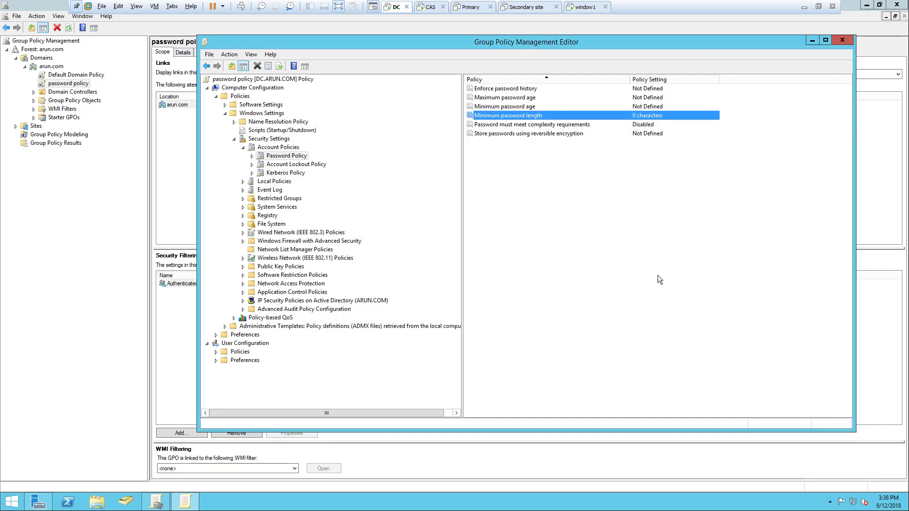
{"action": "left_click", "coordinate": [850, 40]}
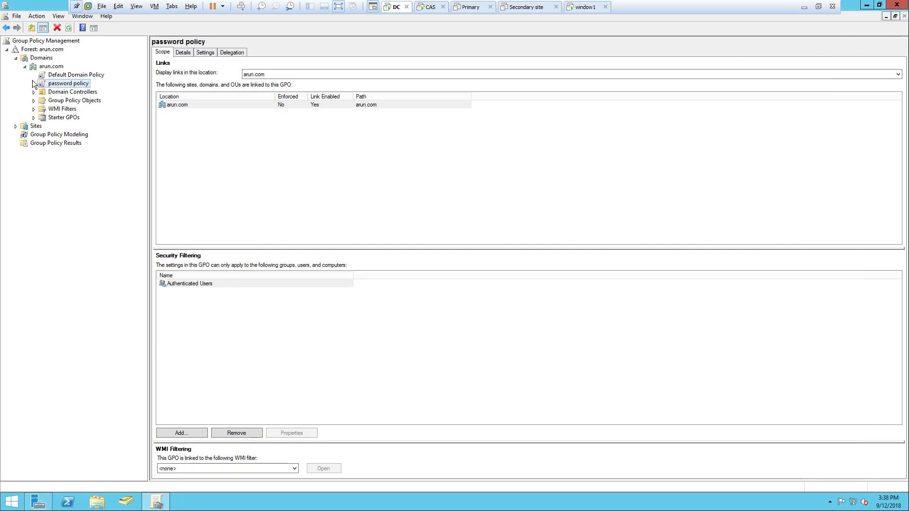
- Mark the password policy GPO link as Enforced, then close the console
{"action": "right_click", "coordinate": [50, 83]}
{"action": "left_click", "coordinate": [67, 98]}
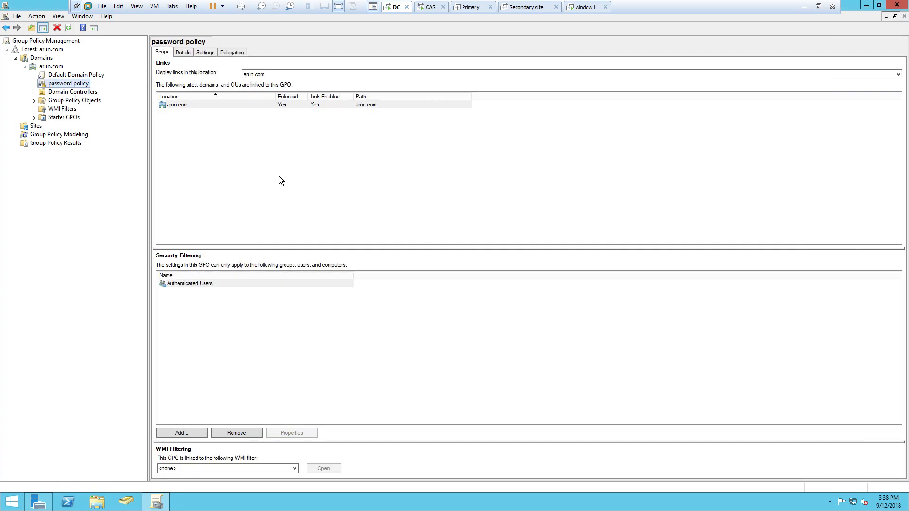
{"action": "left_click", "coordinate": [896, 5]}
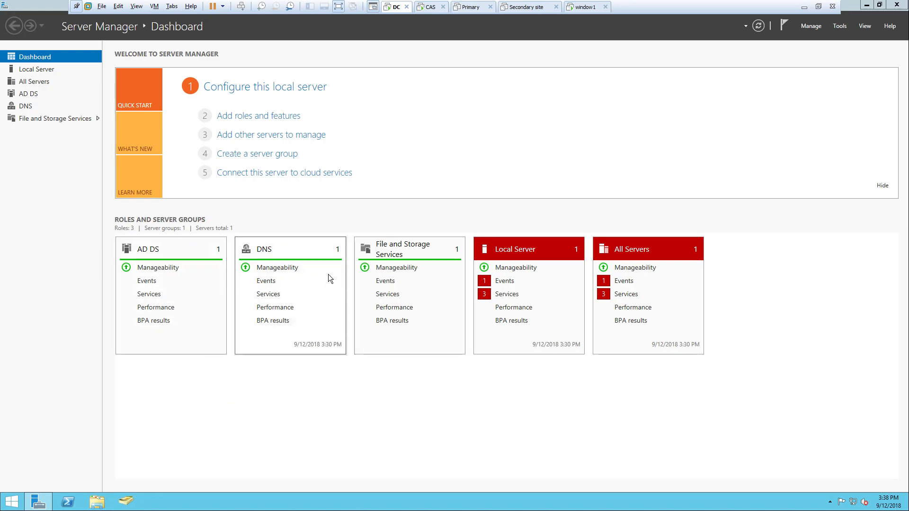
- Start a new user in arun.com's Users container with first name 'arun' and a logon name
{"action": "left_click", "coordinate": [8, 58]}
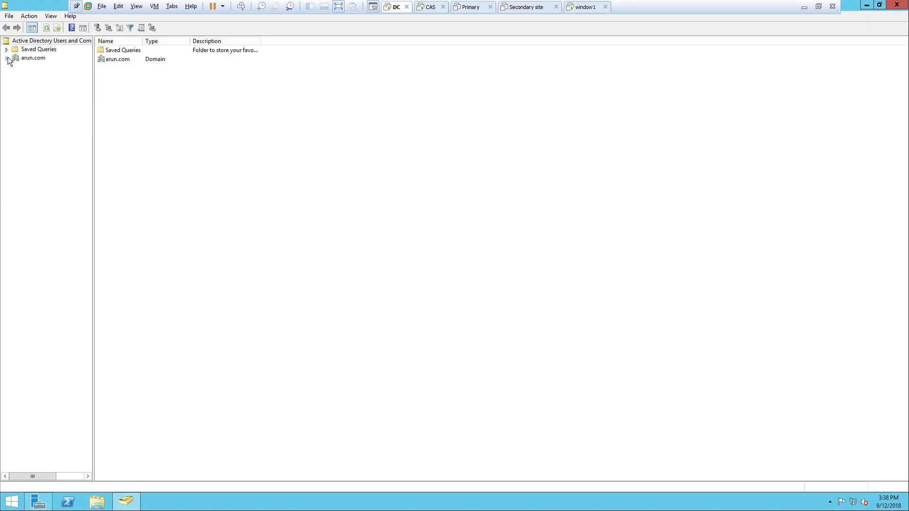
{"action": "right_click", "coordinate": [37, 110]}
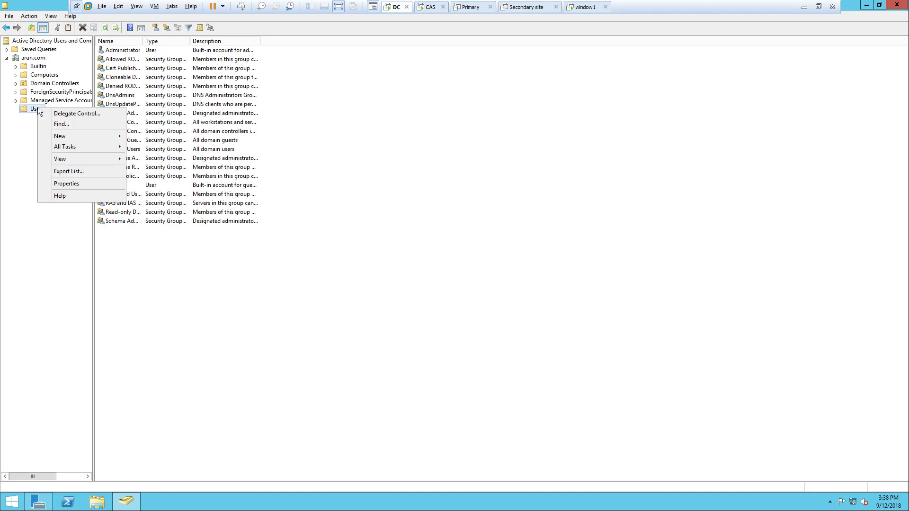
{"action": "left_click", "coordinate": [33, 115]}
{"action": "right_click", "coordinate": [36, 107]}
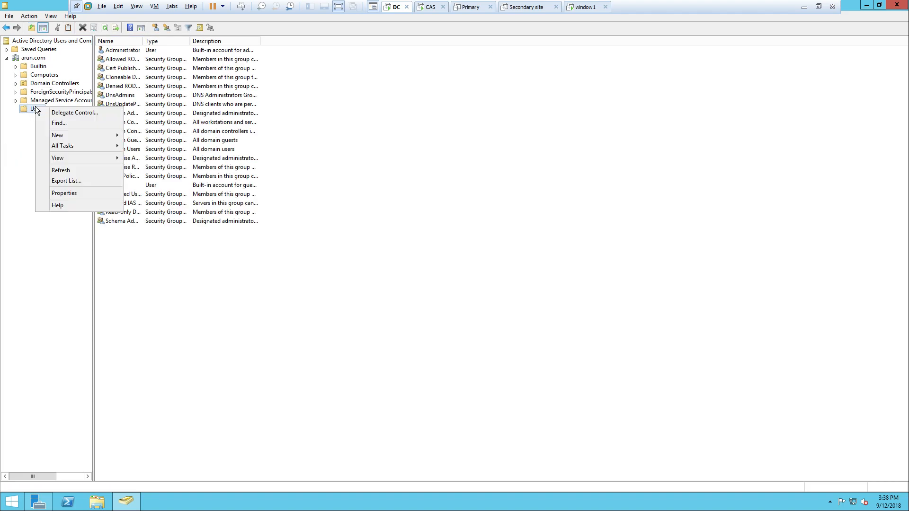
{"action": "mouse_move", "coordinate": [108, 135]}
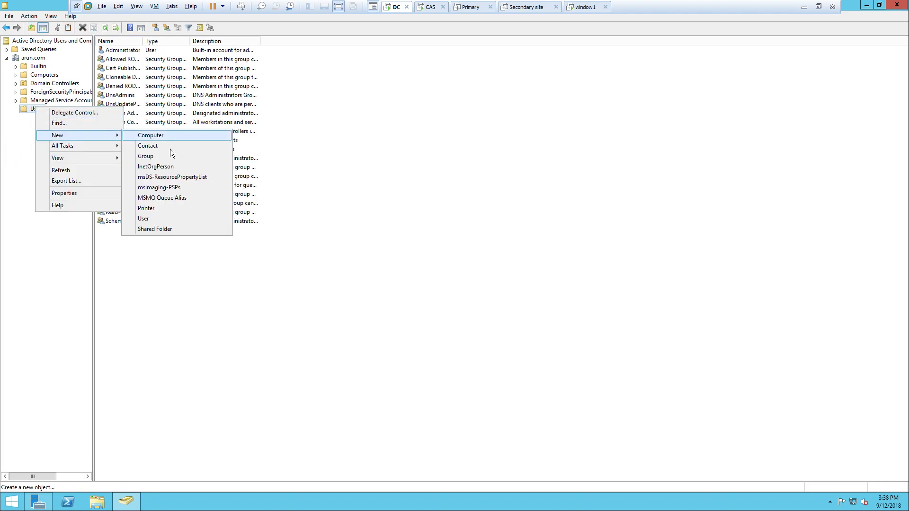
{"action": "left_click", "coordinate": [156, 218]}
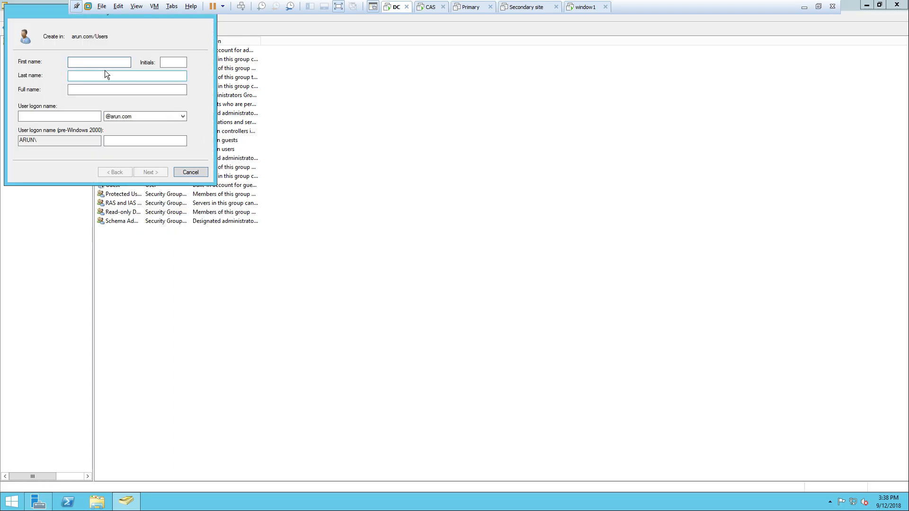
{"action": "type", "text": "arun"}
{"action": "key", "text": "Tab"}
{"action": "key", "text": "Tab"}
{"action": "key", "text": "Tab"}
{"action": "key", "text": "Tab"}
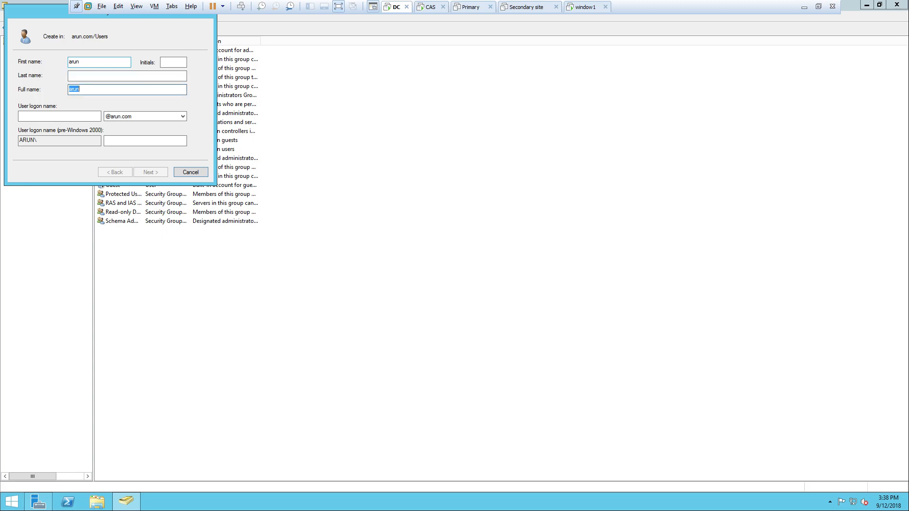
{"action": "type", "text": "arun"}
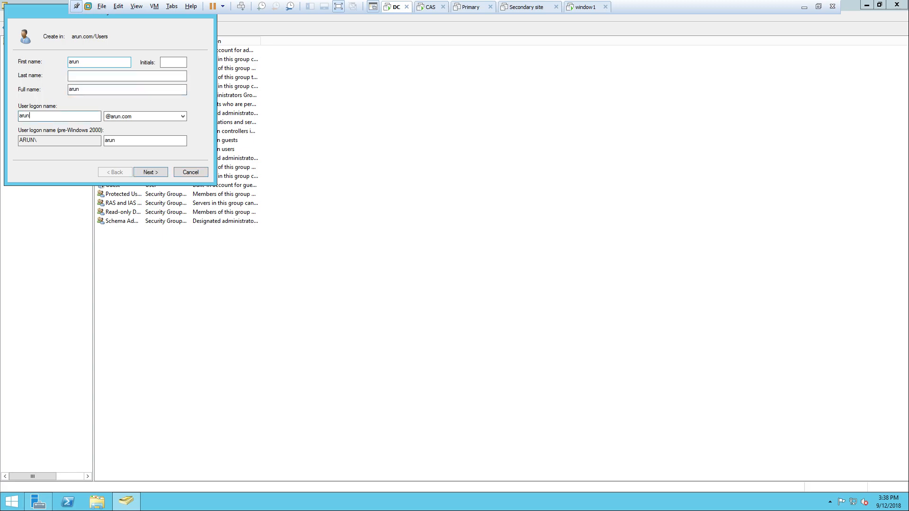
- Enter and confirm the password, set it to never expire and unchangeable, without forced change at logon
{"action": "left_click", "coordinate": [161, 172]}
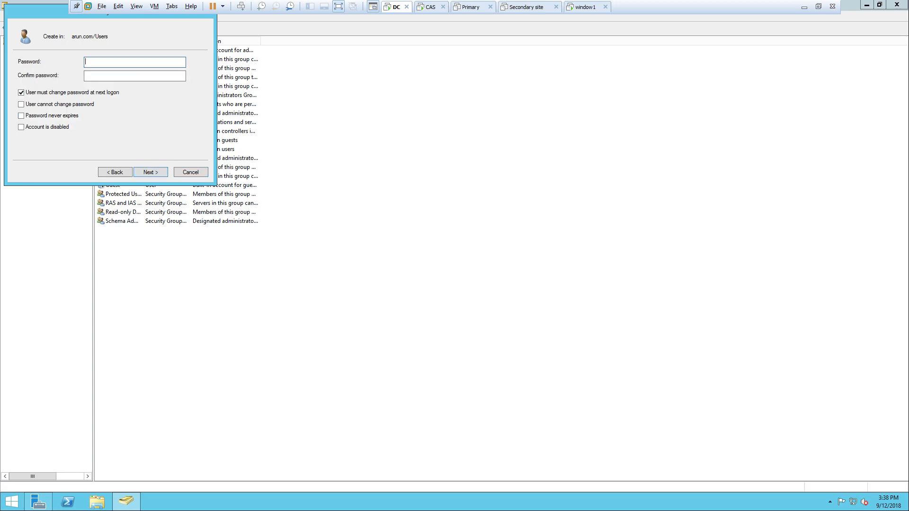
{"action": "left_click_drag", "start_coordinate": [38, 18], "coordinate": [399, 207]}
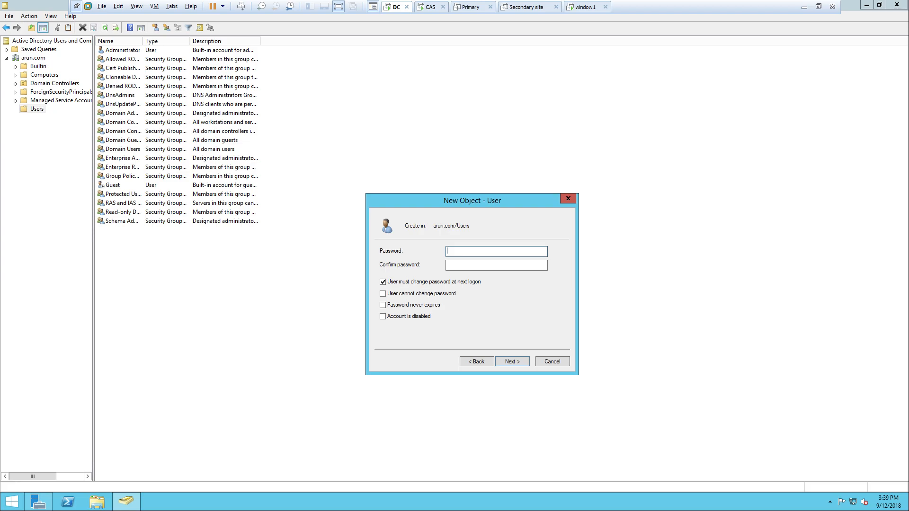
{"action": "type", "text": "Pass"}
{"action": "key", "text": "Tab"}
{"action": "type", "text": "Pas"}
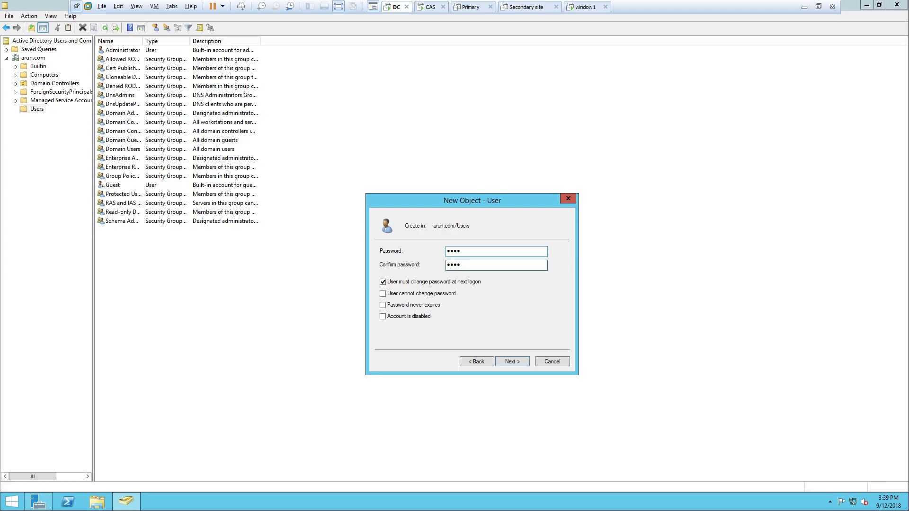
{"action": "left_click", "coordinate": [410, 281]}
{"action": "left_click", "coordinate": [404, 292]}
{"action": "left_click", "coordinate": [403, 305]}
- Try to finish creating the user and dismiss the password-policy rejection error
{"action": "left_click", "coordinate": [504, 358]}
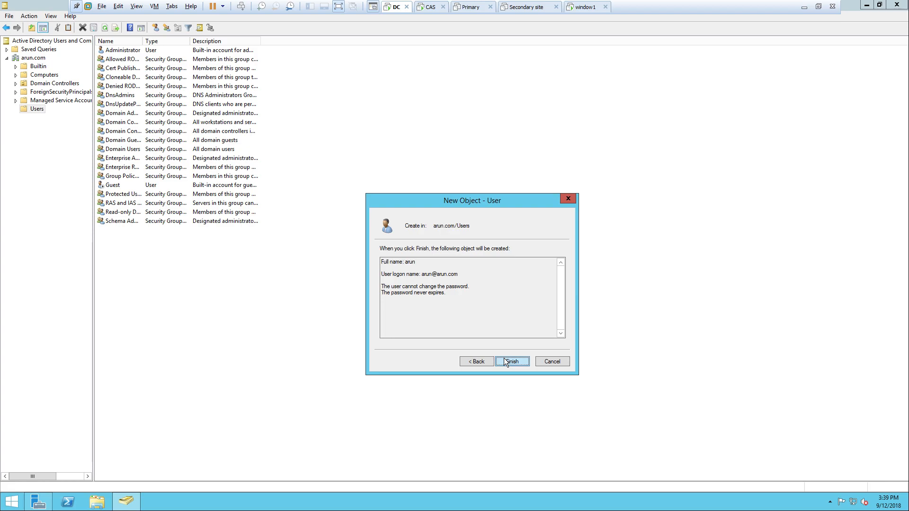
{"action": "left_click", "coordinate": [503, 361]}
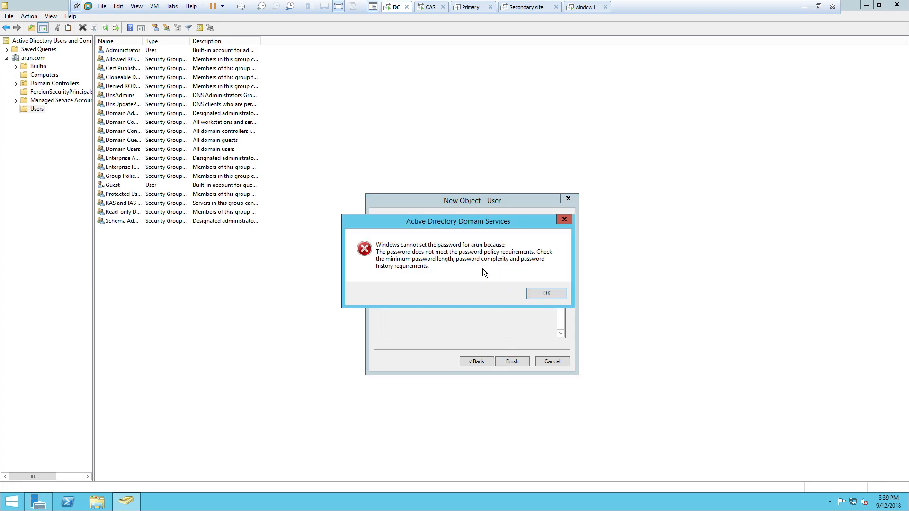
{"action": "left_click", "coordinate": [544, 294]}
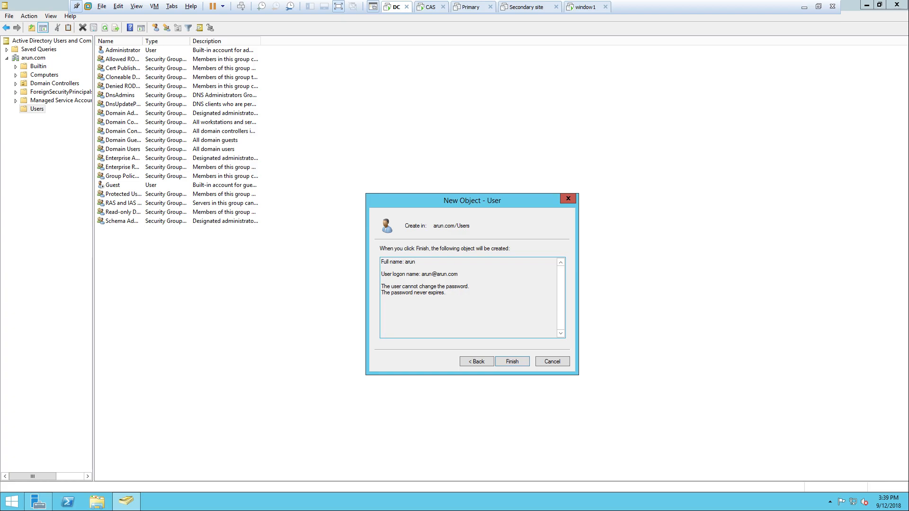
- Run 'gpupdate /force' in a command prompt, then finish creating user arun
{"action": "left_click_drag", "start_coordinate": [421, 202], "coordinate": [469, 168]}
{"action": "left_click", "coordinate": [355, 311]}
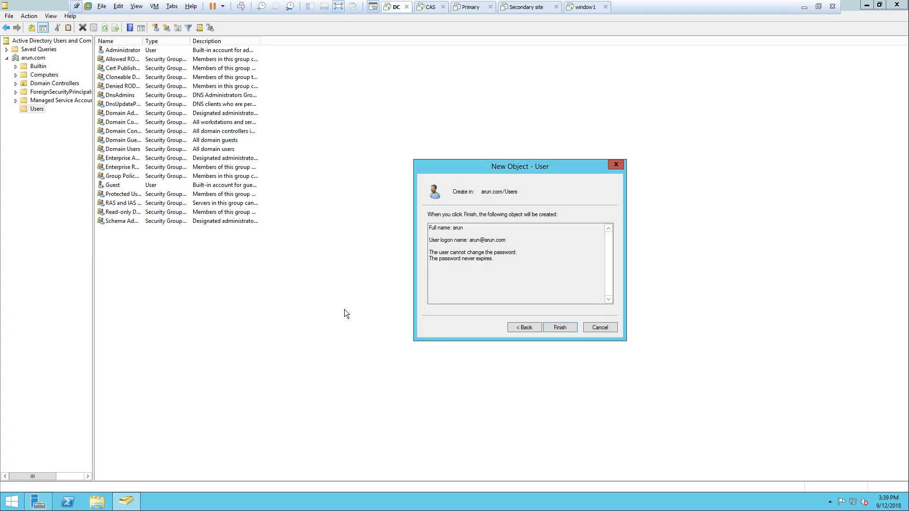
{"action": "key", "text": "super"}
{"action": "key", "text": "super+r"}
{"action": "type", "text": "cmd"}
{"action": "key", "text": "Return"}
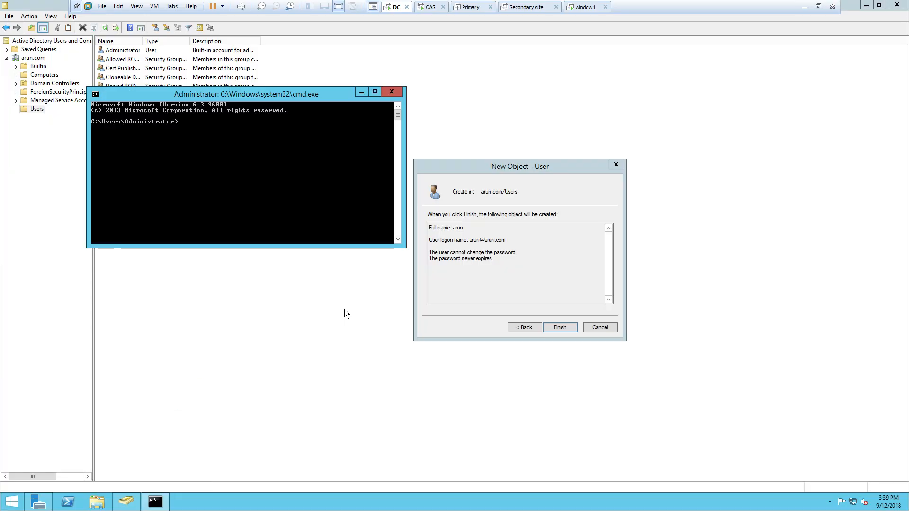
{"action": "type", "text": "gpupdate /f"}
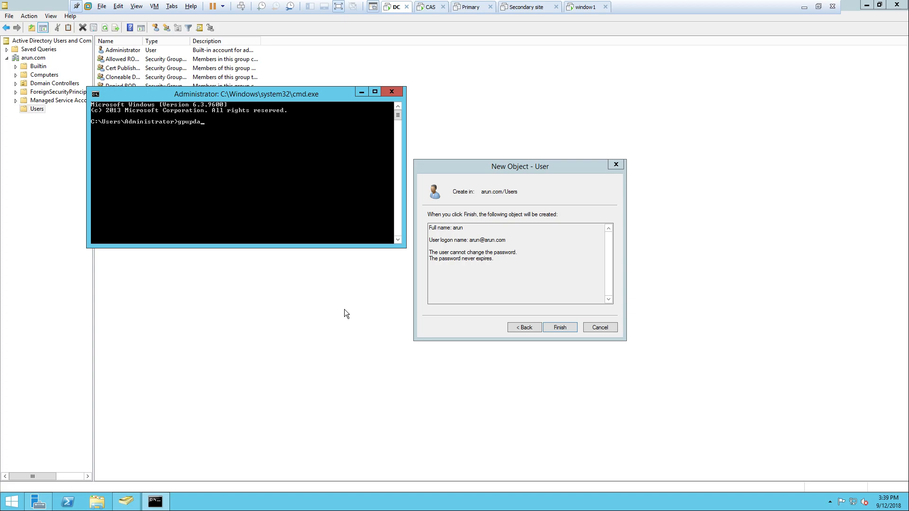
{"action": "type", "text": "e /forc"}
{"action": "key", "text": "Return"}
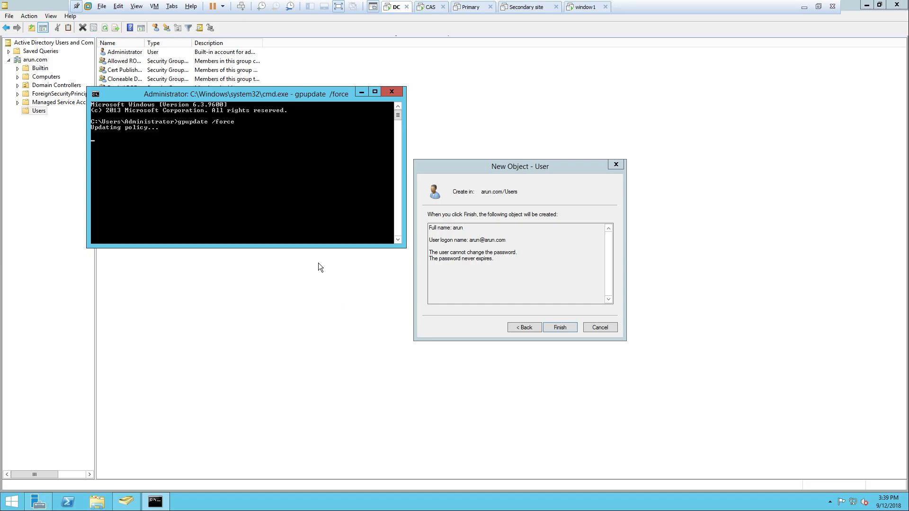
{"action": "left_click_drag", "start_coordinate": [157, 97], "coordinate": [152, 129]}
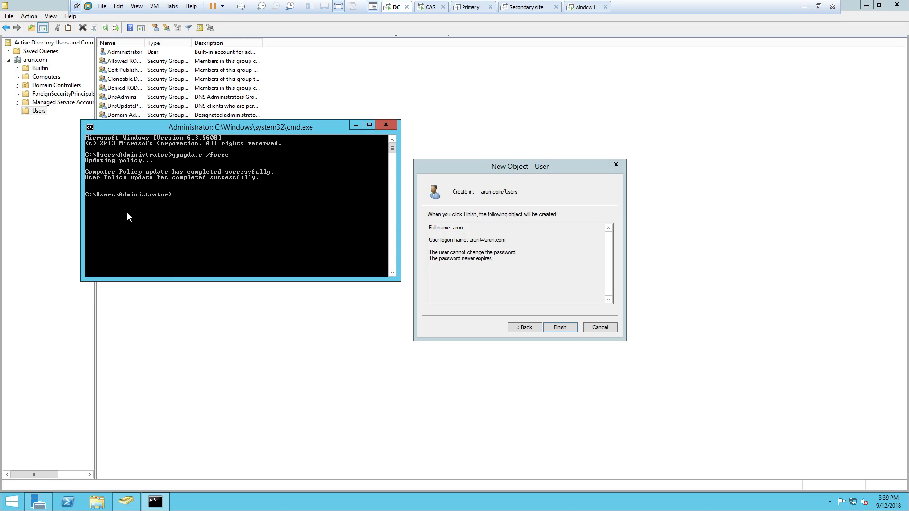
{"action": "left_click", "coordinate": [556, 328]}
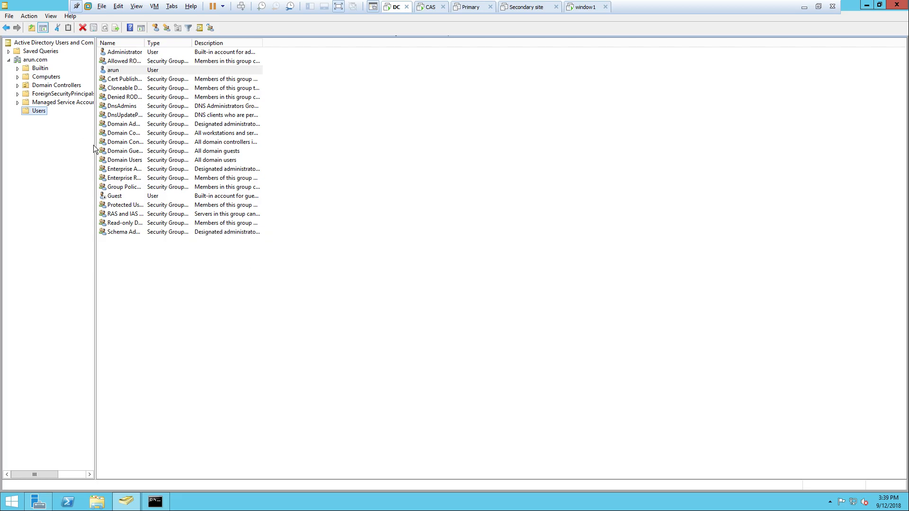
- From arun's Properties Member Of tab, bring up Select Groups and enlarge it
{"action": "right_click", "coordinate": [112, 72]}
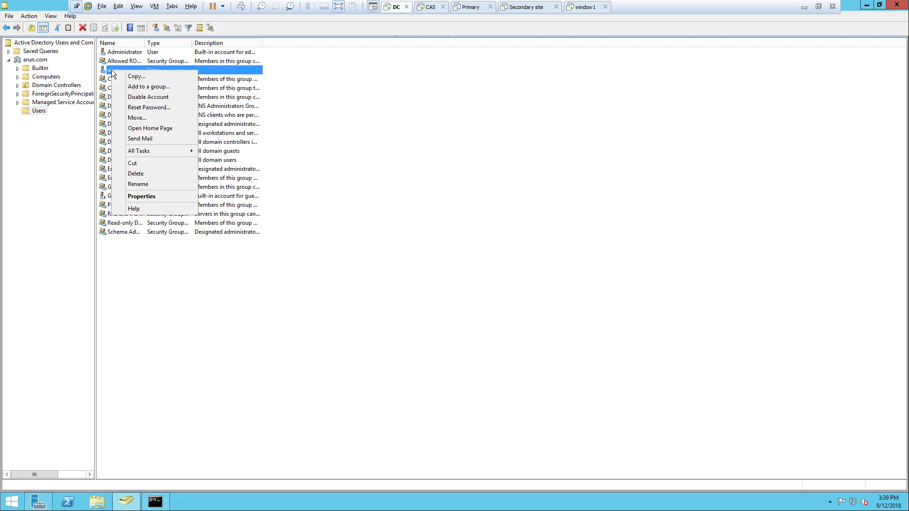
{"action": "left_click", "coordinate": [140, 197]}
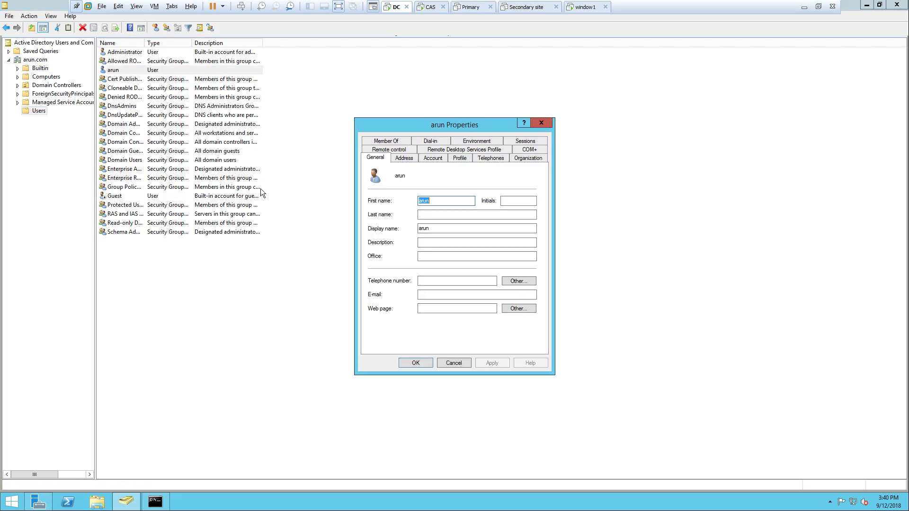
{"action": "left_click_drag", "start_coordinate": [458, 124], "coordinate": [538, 124]}
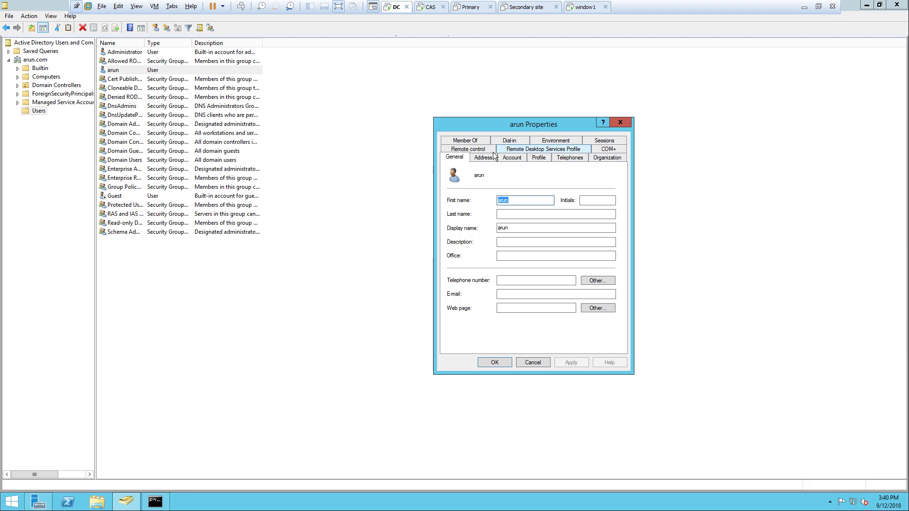
{"action": "left_click", "coordinate": [479, 141]}
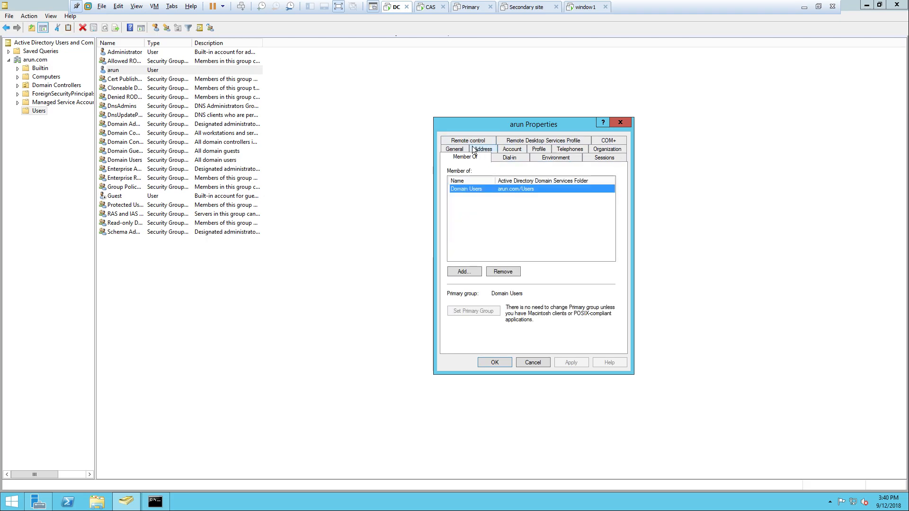
{"action": "left_click", "coordinate": [471, 269]}
{"action": "left_click_drag", "start_coordinate": [501, 143], "coordinate": [390, 64]}
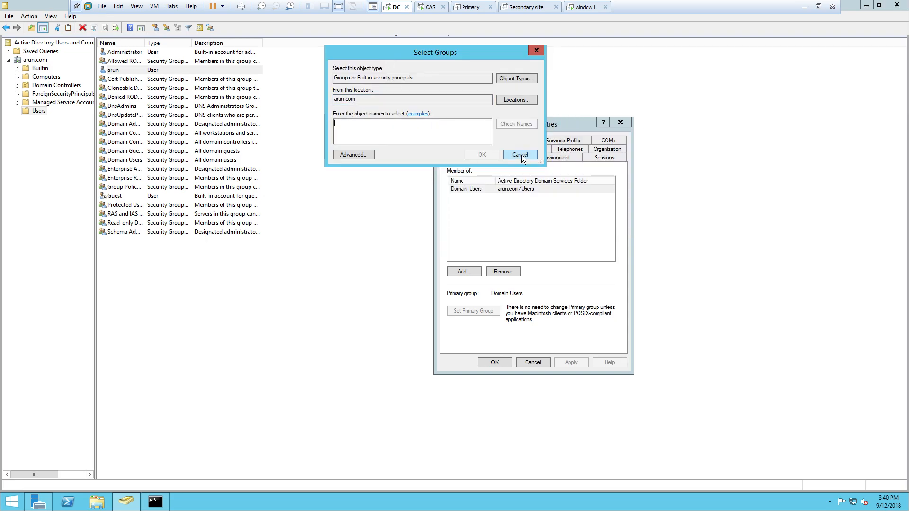
{"action": "left_click_drag", "start_coordinate": [539, 164], "coordinate": [902, 445]}
{"action": "left_click_drag", "start_coordinate": [486, 53], "coordinate": [385, 28]}
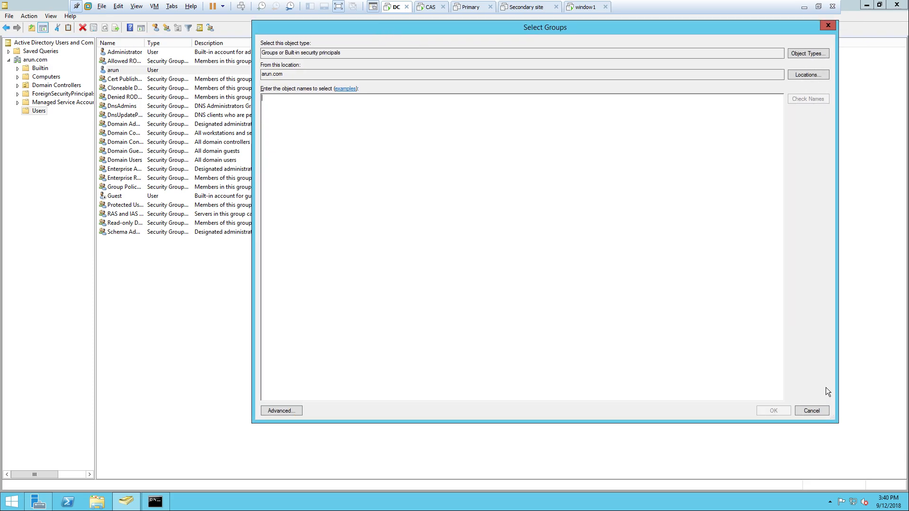
{"action": "left_click_drag", "start_coordinate": [831, 418], "coordinate": [884, 461]}
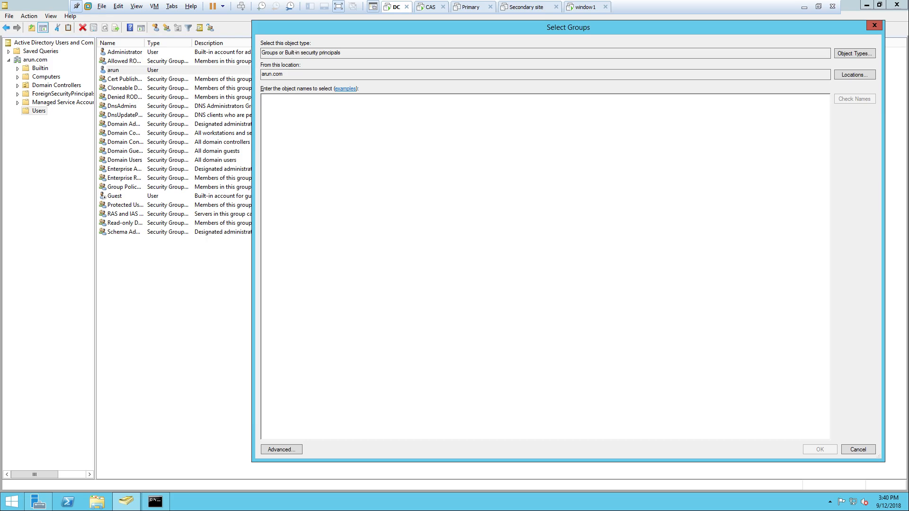
- In Advanced search, list all groups and select Administrators, Domain Admins, Schema Admins and Enterprise Admins
{"action": "left_click", "coordinate": [270, 449]}
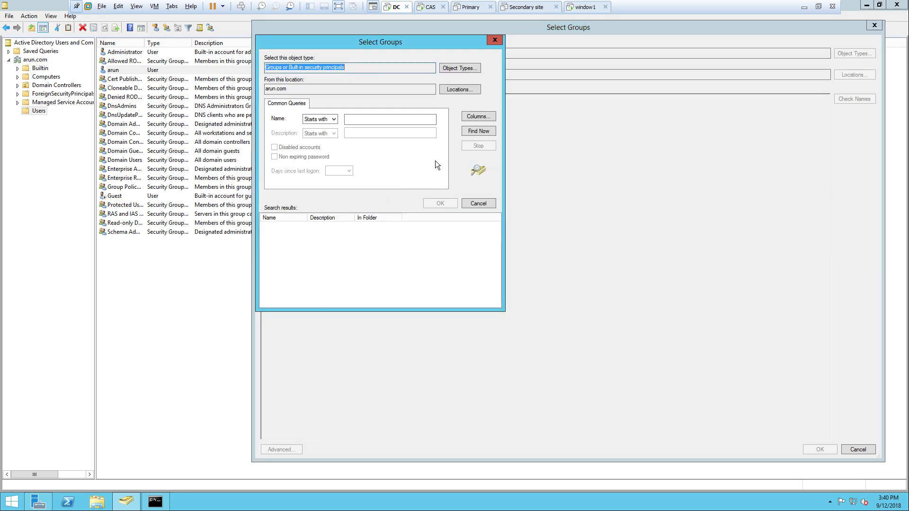
{"action": "left_click", "coordinate": [478, 134]}
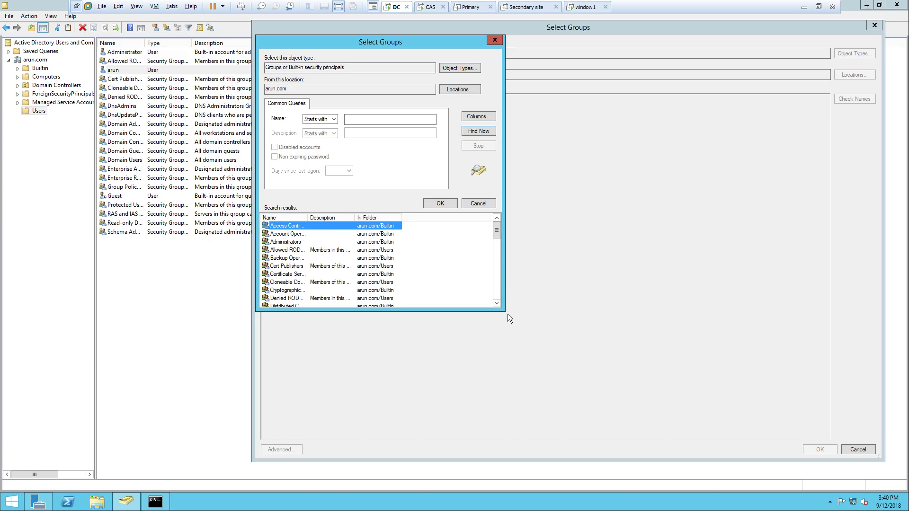
{"action": "left_click_drag", "start_coordinate": [501, 306], "coordinate": [906, 472]}
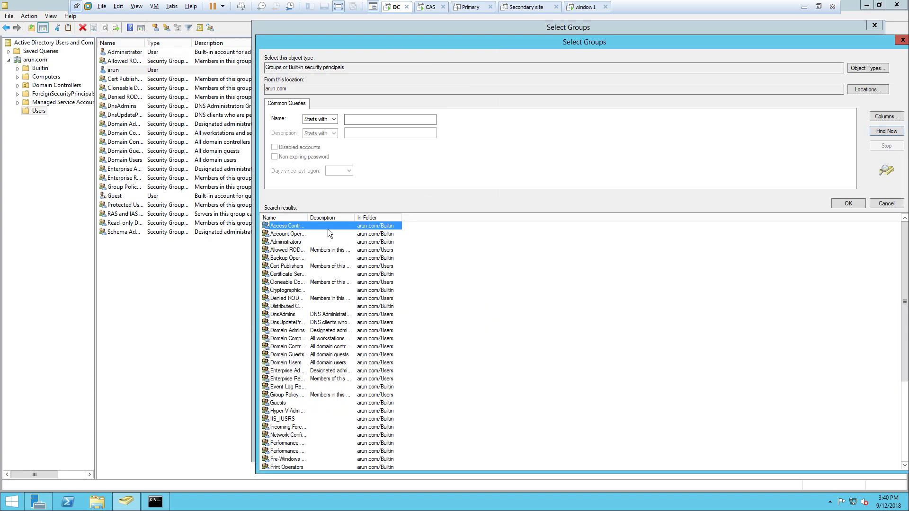
{"action": "left_click_drag", "start_coordinate": [308, 218], "coordinate": [447, 226]}
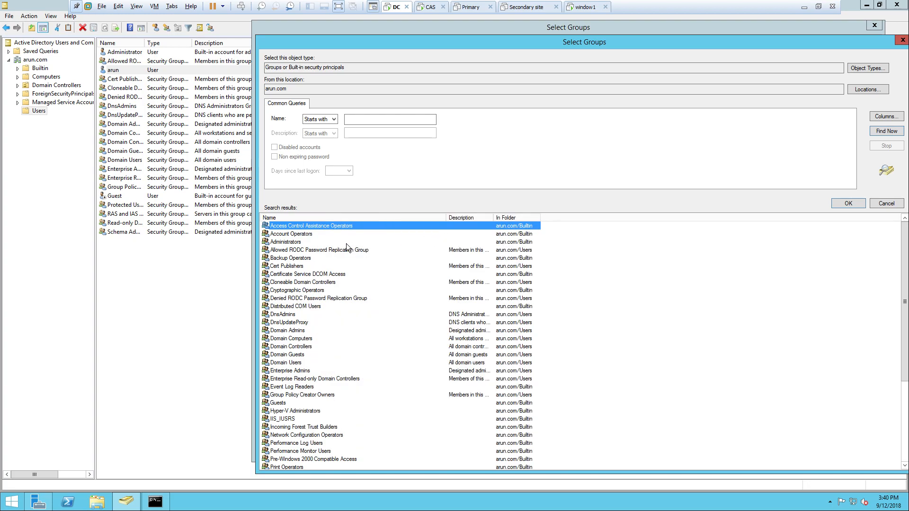
{"action": "left_click", "coordinate": [297, 242], "text": "ctrl"}
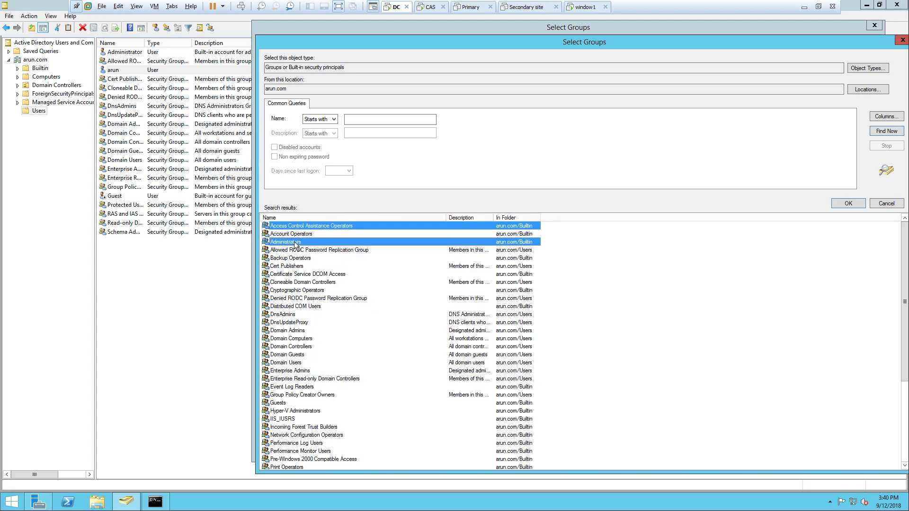
{"action": "left_click", "coordinate": [295, 226], "text": "ctrl"}
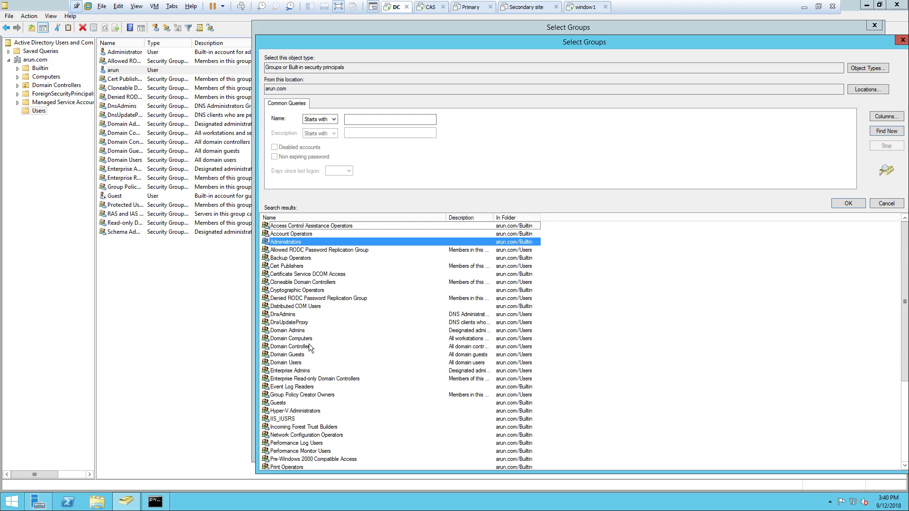
{"action": "left_click", "coordinate": [291, 331], "text": "ctrl"}
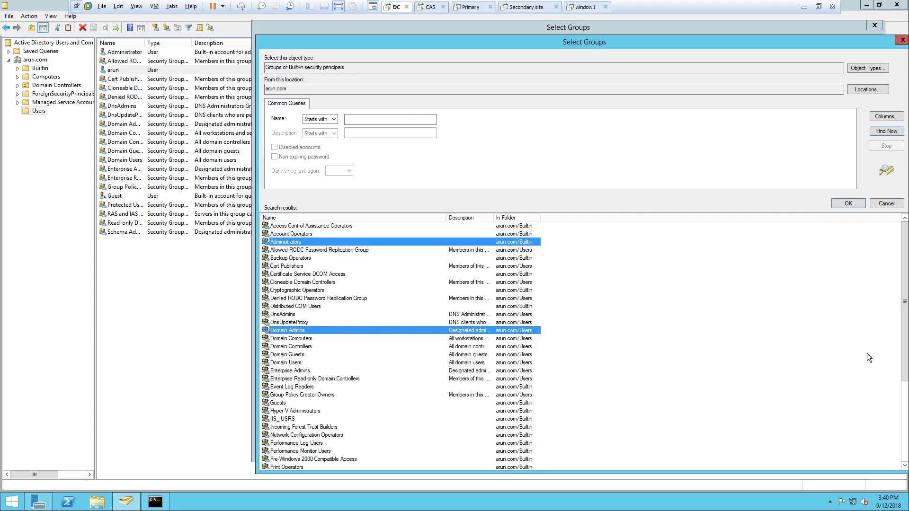
{"action": "left_click_drag", "start_coordinate": [905, 352], "coordinate": [906, 432]}
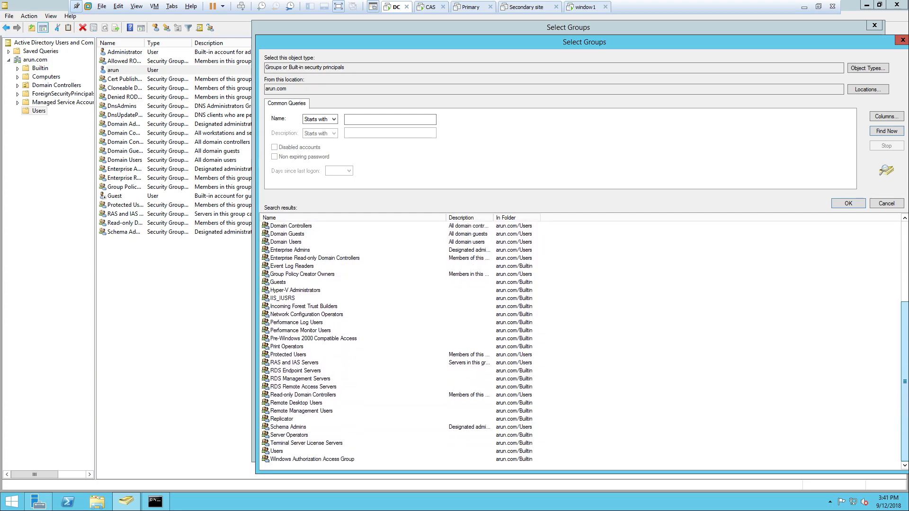
{"action": "left_click", "coordinate": [301, 429]}
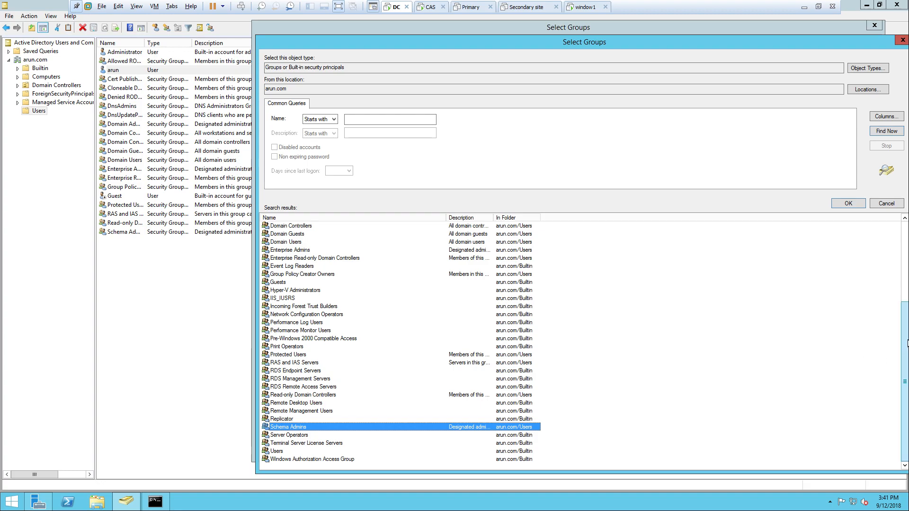
{"action": "left_click_drag", "start_coordinate": [906, 344], "coordinate": [907, 314]}
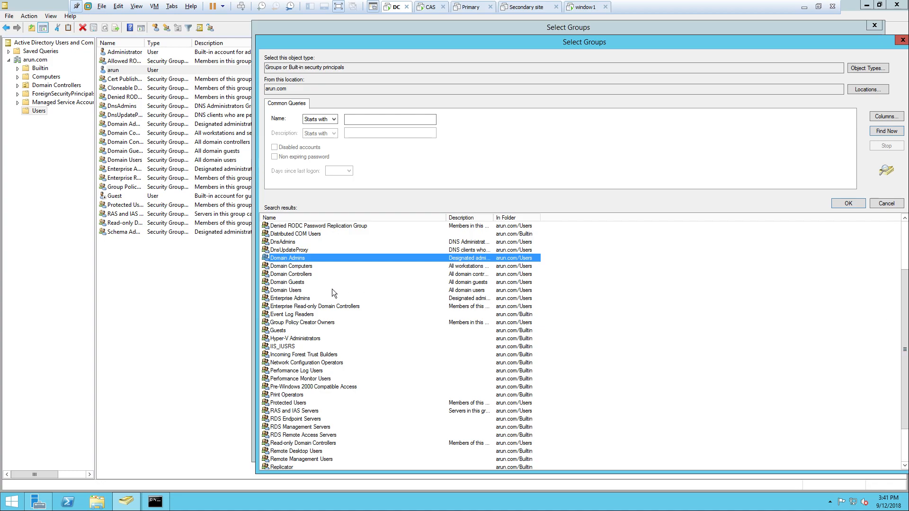
{"action": "left_click", "coordinate": [296, 299], "text": "ctrl"}
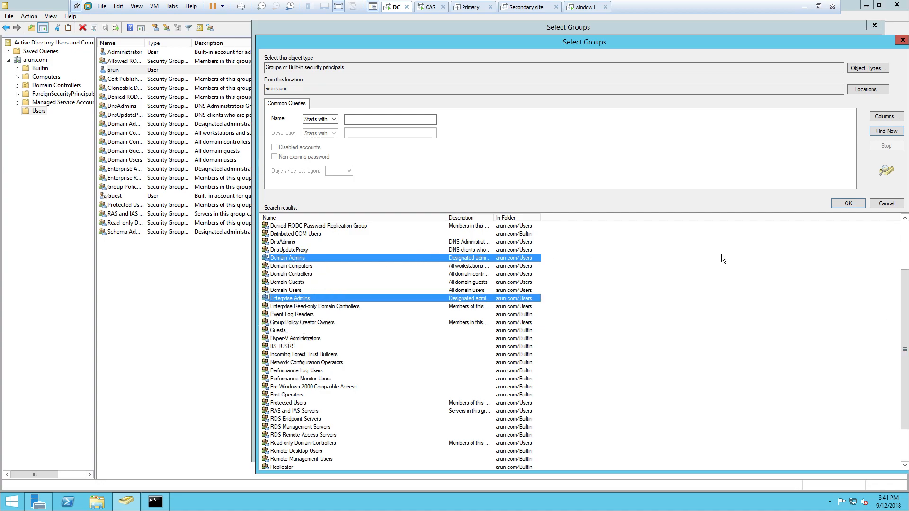
- Confirm the four groups, apply arun's new memberships, and close the properties window
{"action": "left_click", "coordinate": [847, 204]}
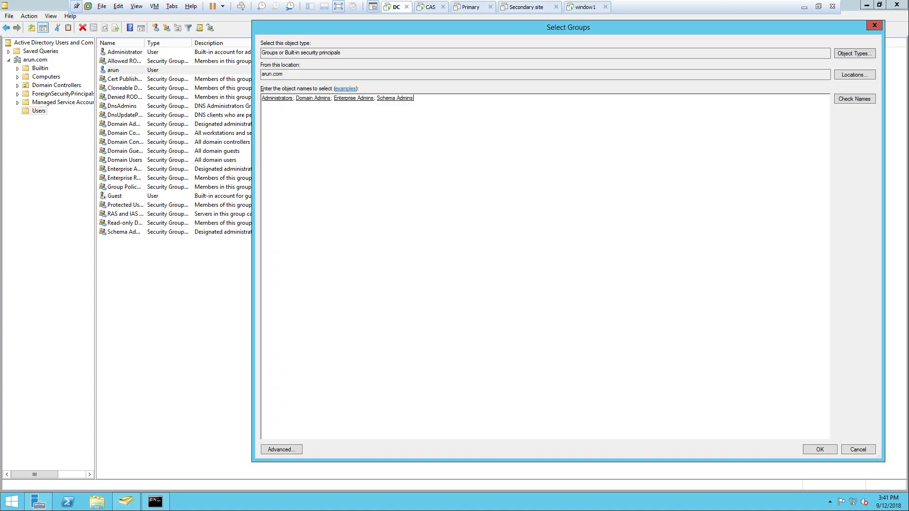
{"action": "left_click", "coordinate": [818, 448]}
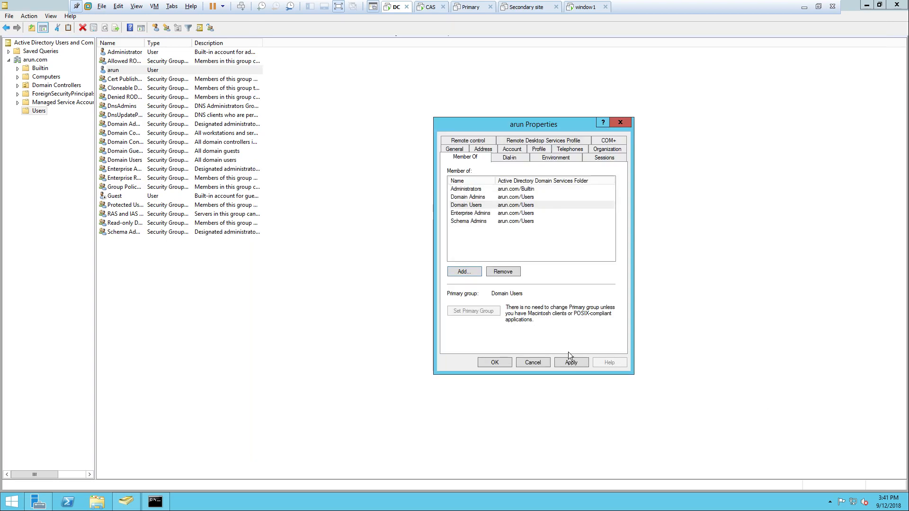
{"action": "left_click", "coordinate": [579, 362]}
{"action": "left_click", "coordinate": [502, 364]}
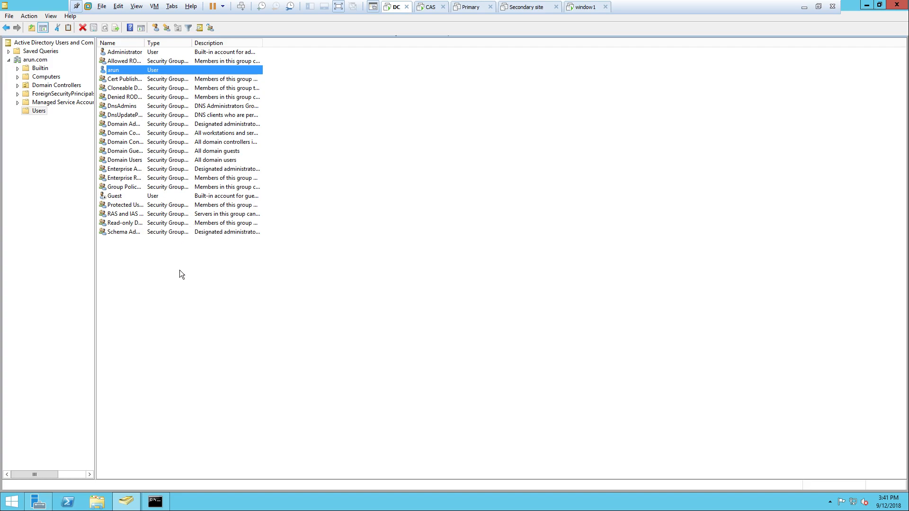
{"action": "left_click", "coordinate": [192, 257]}
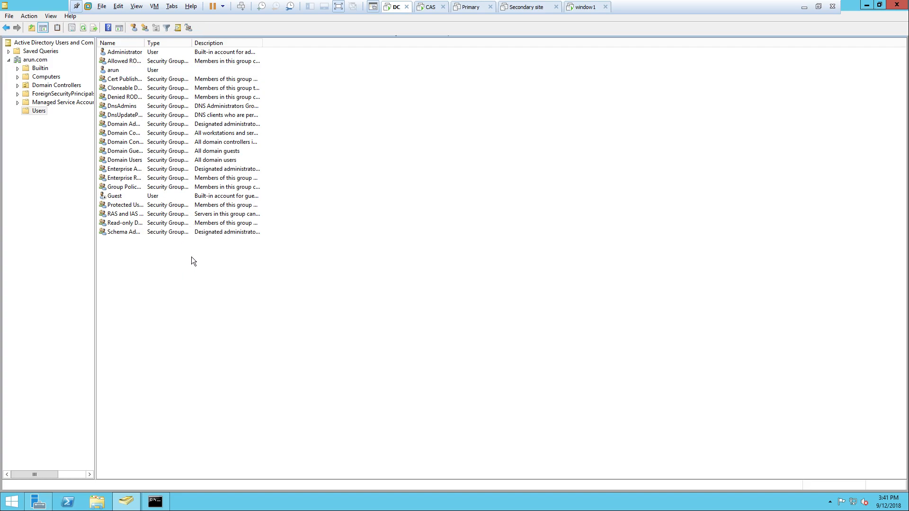
- On the CAS server, set domain membership to arun.com after correcting the mistyped 'arun.com\' entry
{"action": "left_click", "coordinate": [428, 10]}
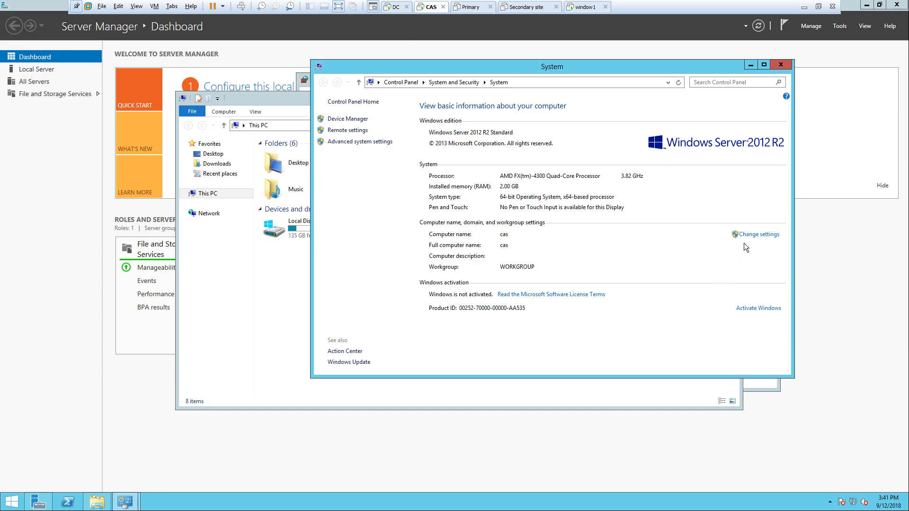
{"action": "left_click", "coordinate": [754, 235]}
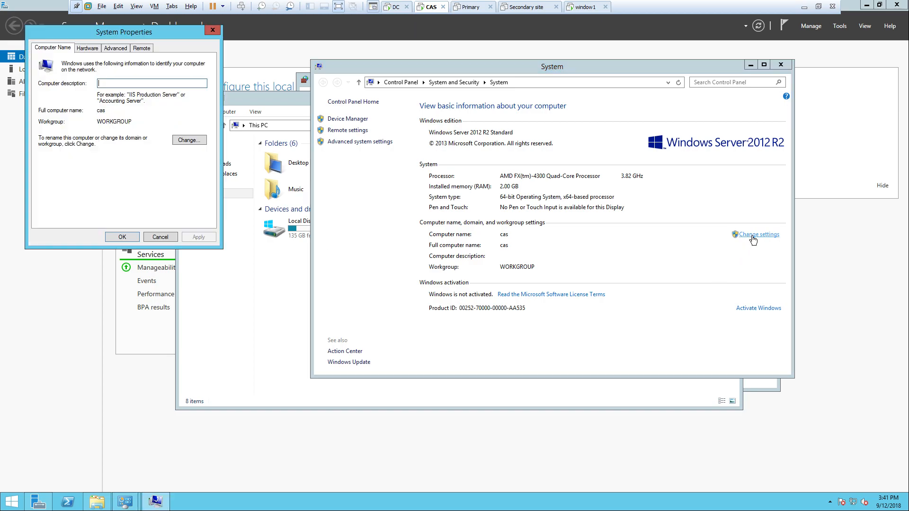
{"action": "left_click", "coordinate": [188, 142]}
{"action": "left_click", "coordinate": [58, 161]}
{"action": "left_click", "coordinate": [62, 168]}
{"action": "type", "text": "arun.com\\"}
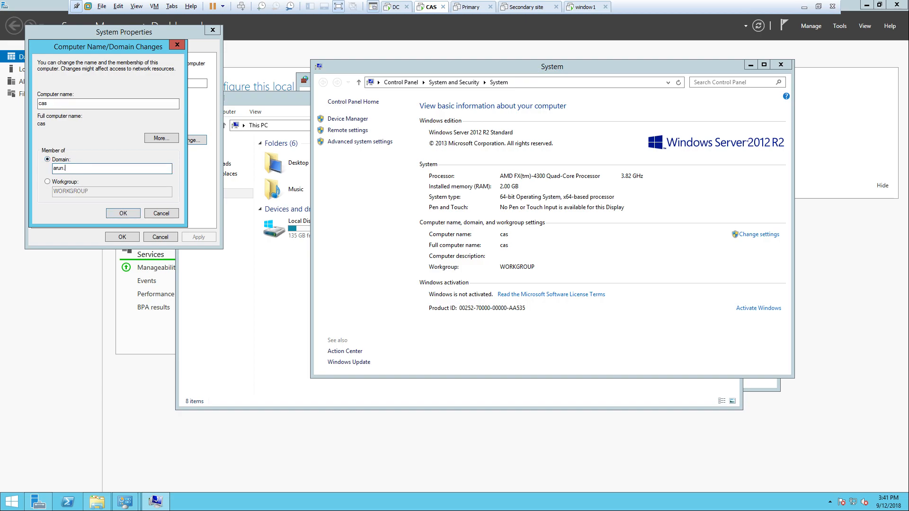
{"action": "key", "text": "Return"}
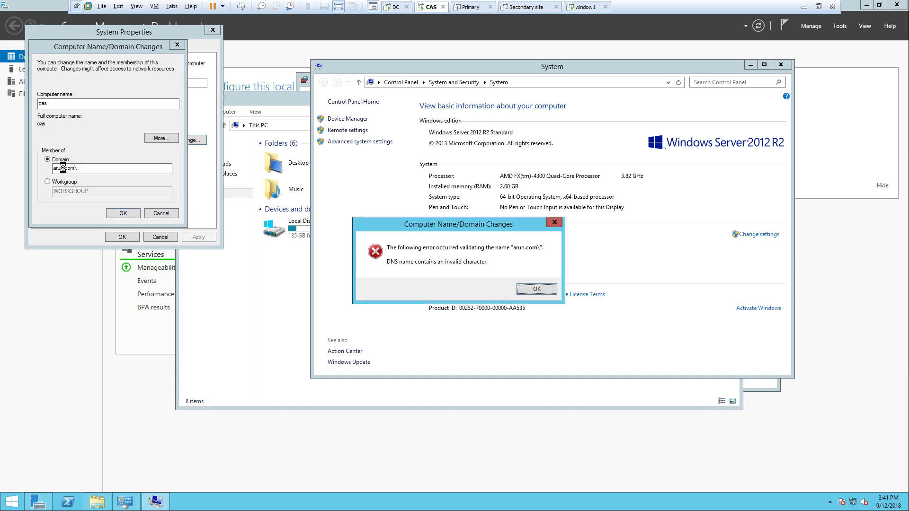
{"action": "key", "text": "Return"}
{"action": "key", "text": "ctrl+a"}
{"action": "key", "text": "BackSpace"}
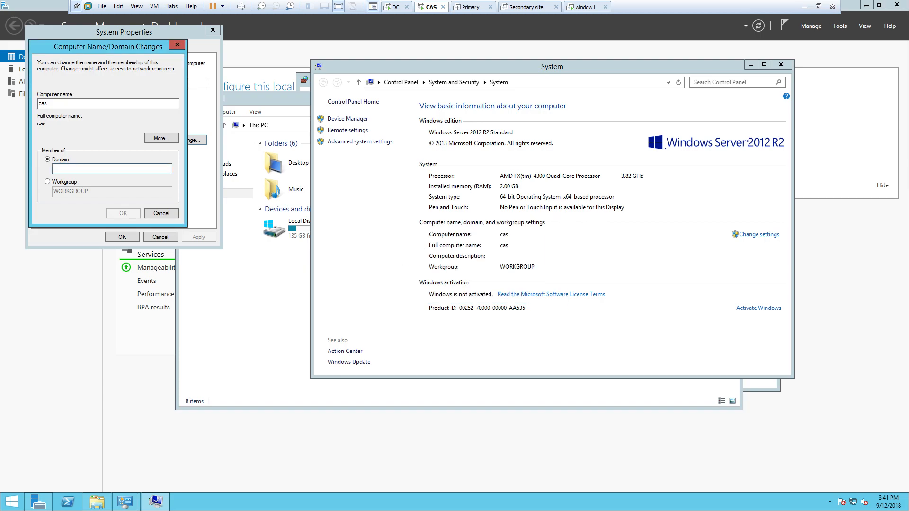
{"action": "type", "text": "arun.com"}
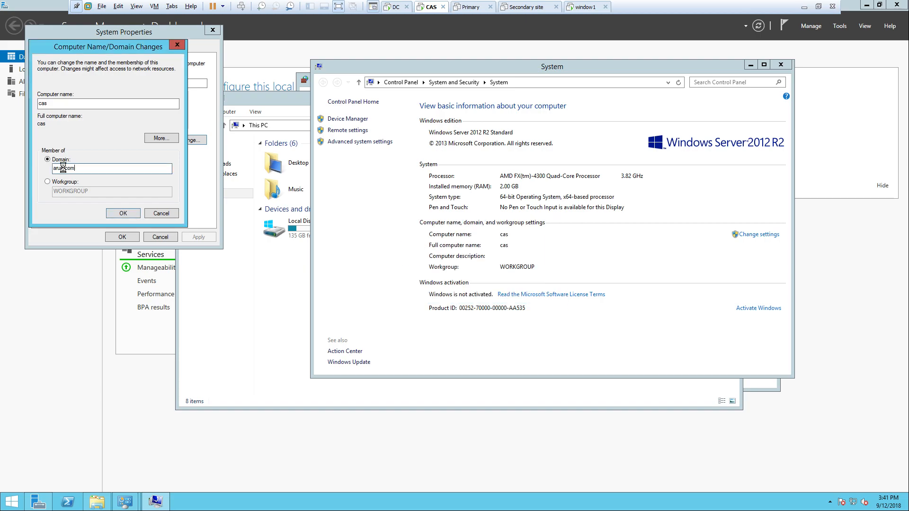
{"action": "key", "text": "Return"}
- Enter the domain admin credentials, accept the arun.com welcome, and restart the CAS server
{"action": "type", "text": "arun"}
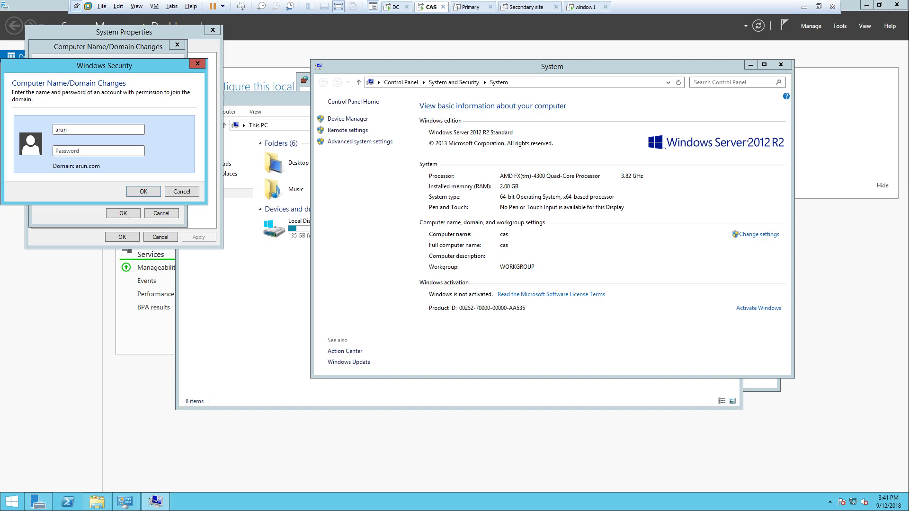
{"action": "type", "text": "****"}
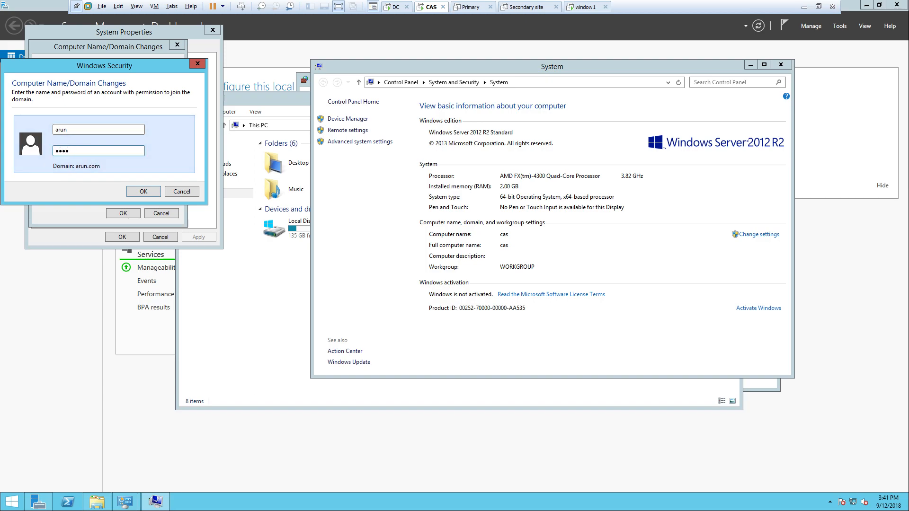
{"action": "key", "text": "Return"}
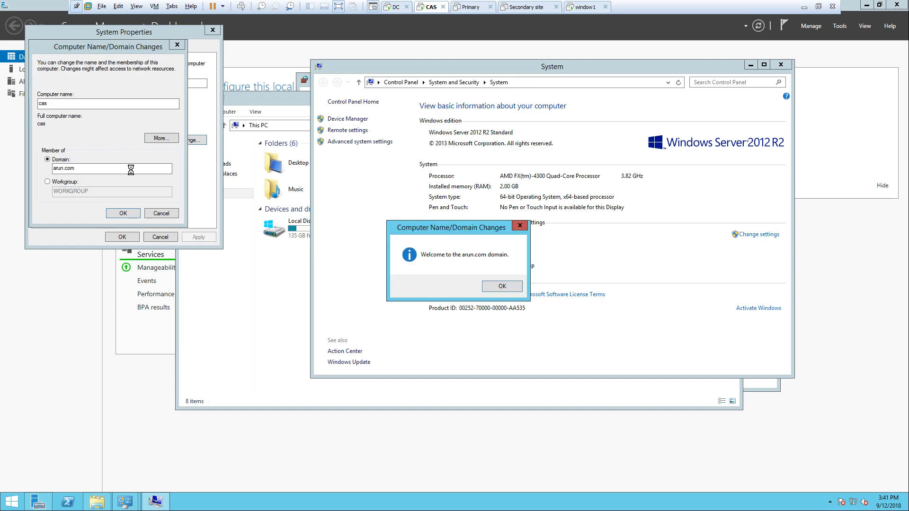
{"action": "left_click", "coordinate": [494, 288]}
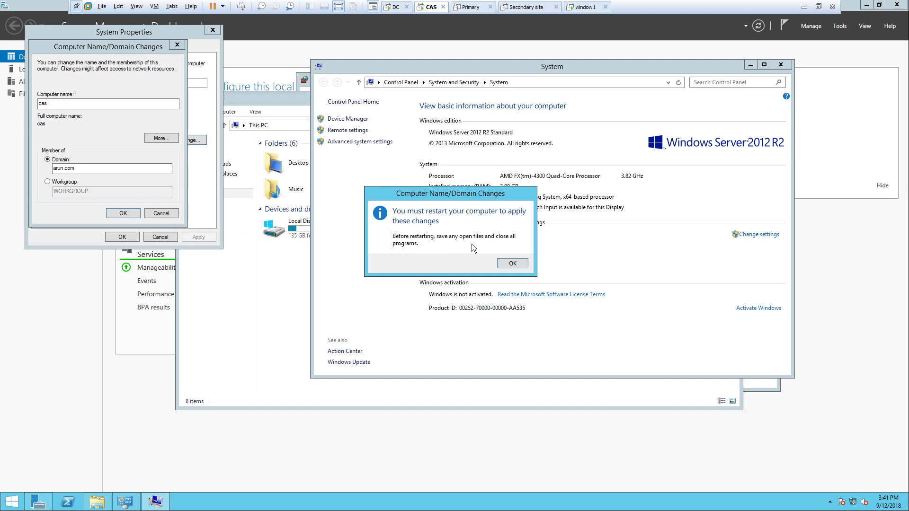
{"action": "left_click", "coordinate": [513, 264]}
{"action": "left_click", "coordinate": [120, 237]}
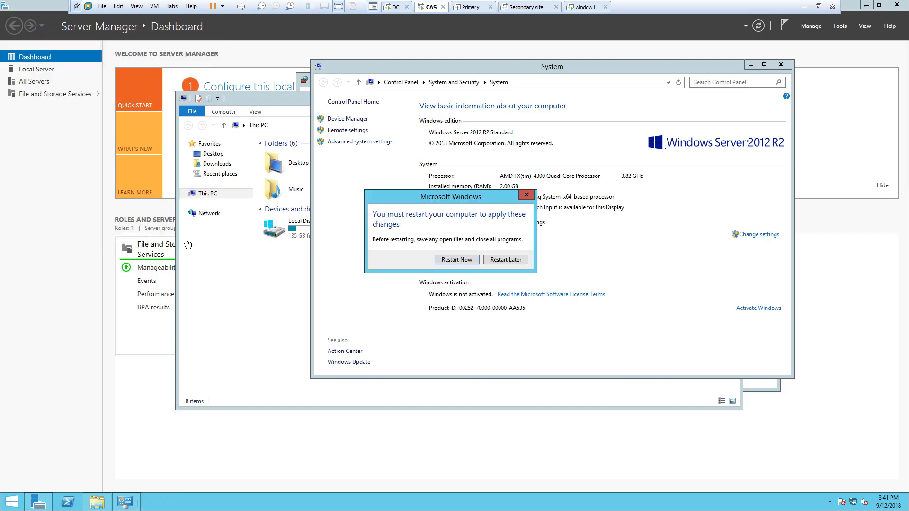
{"action": "left_click", "coordinate": [451, 261]}
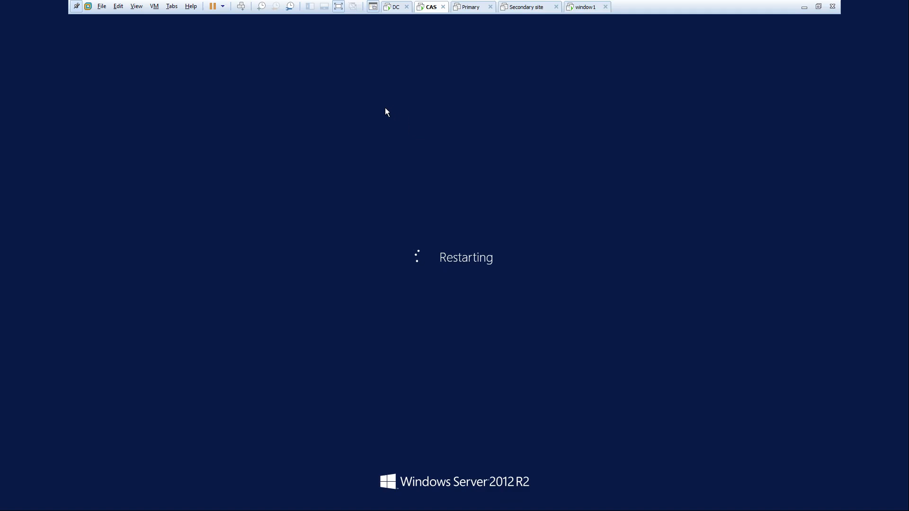
- On the DC, close Active Directory Users and Computers and move the command prompt window aside
{"action": "left_click", "coordinate": [393, 7]}
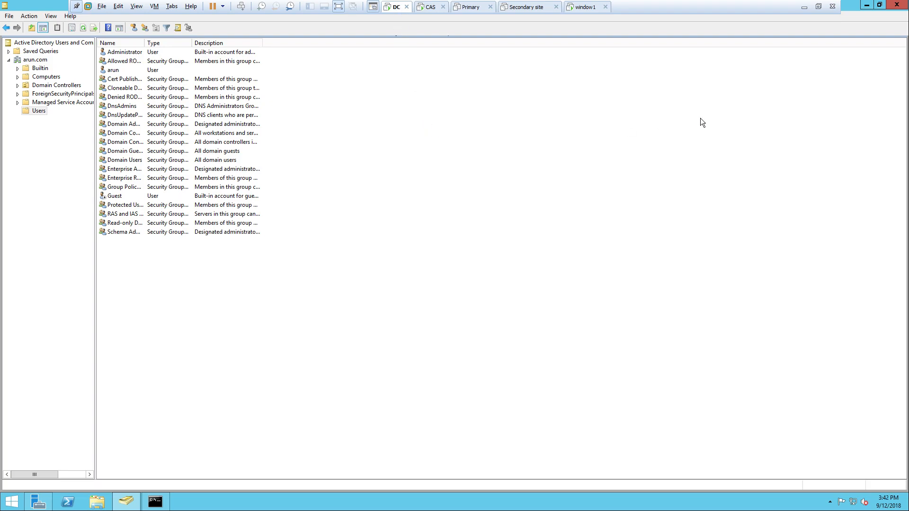
{"action": "left_click", "coordinate": [893, 7]}
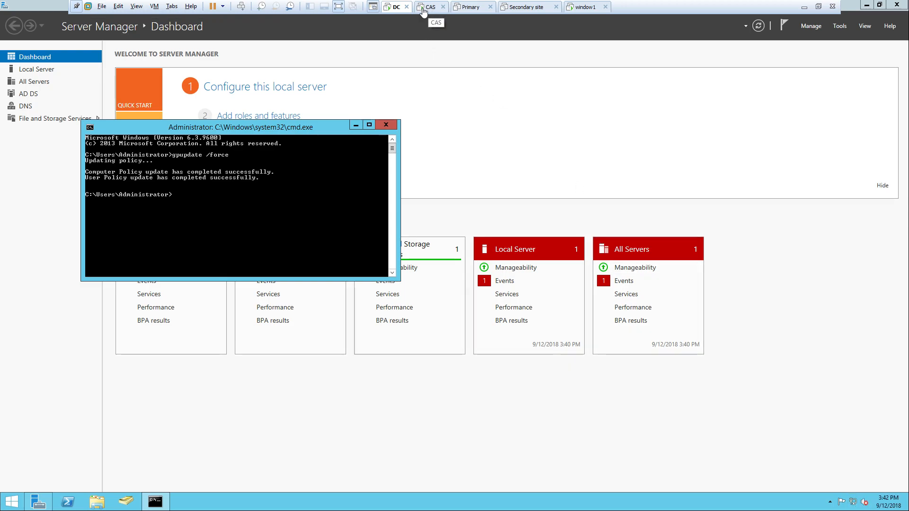
{"action": "left_click_drag", "start_coordinate": [313, 129], "coordinate": [553, 125]}
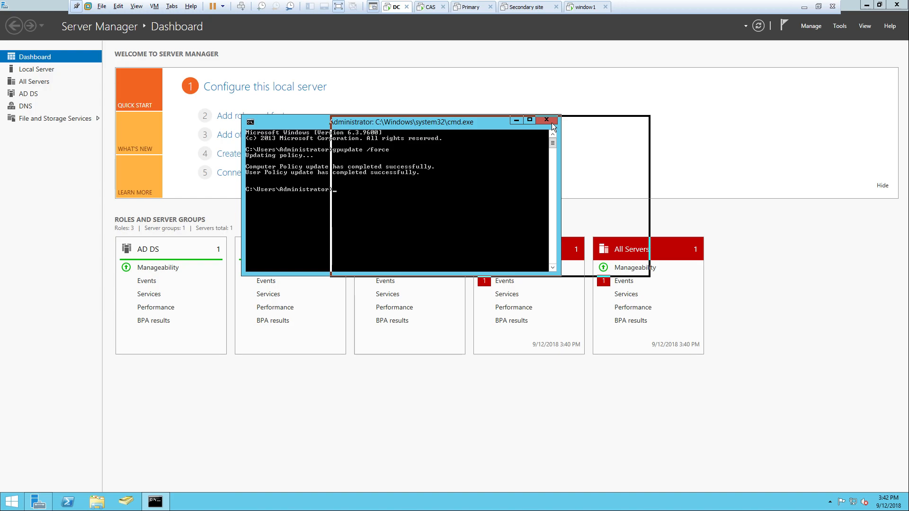
{"action": "left_click_drag", "start_coordinate": [552, 124], "coordinate": [615, 110]}
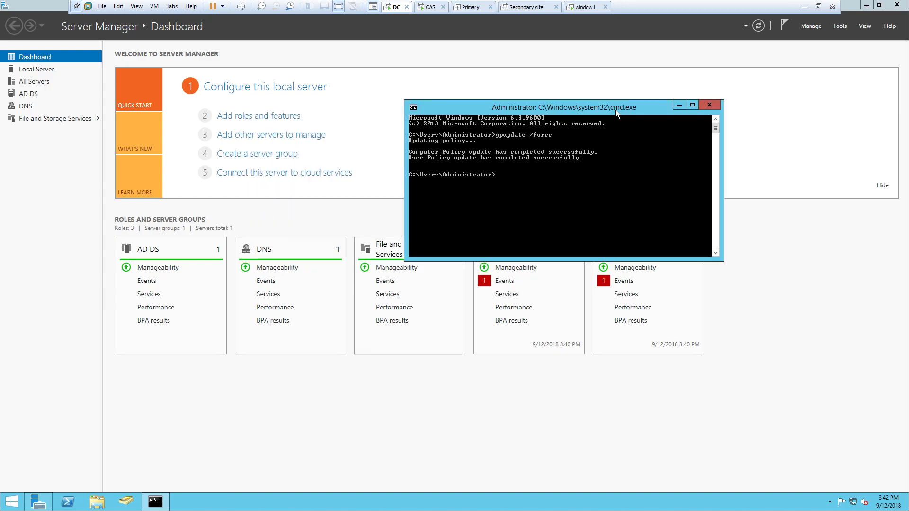
{"action": "left_click_drag", "start_coordinate": [615, 110], "coordinate": [653, 105]}
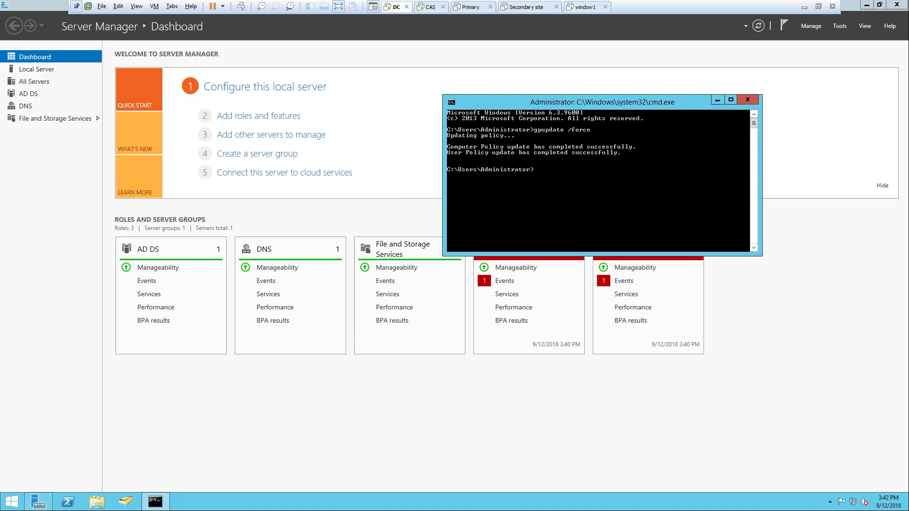
{"action": "left_click", "coordinate": [756, 84]}
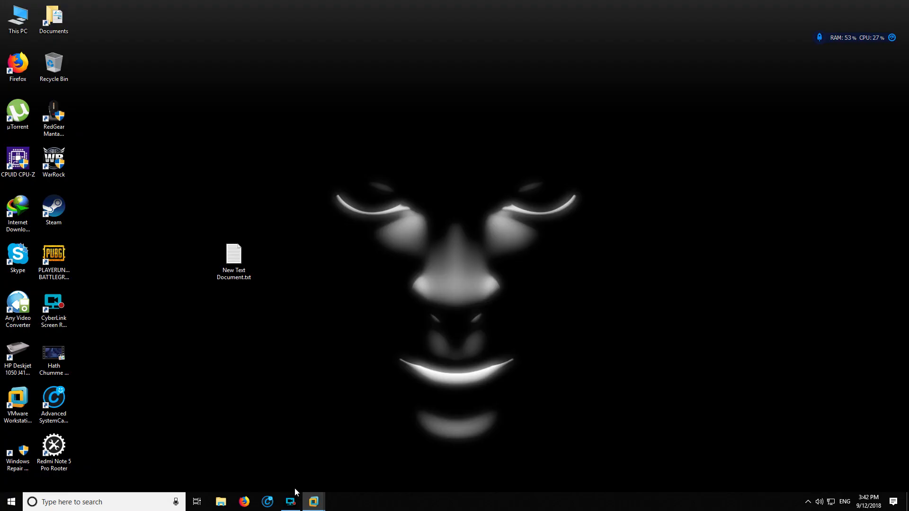
- Open the CyberLink Screen Recorder window from the taskbar and move it toward the screen centre
{"action": "left_click", "coordinate": [290, 501]}
{"action": "left_click_drag", "start_coordinate": [223, 227], "coordinate": [430, 211]}
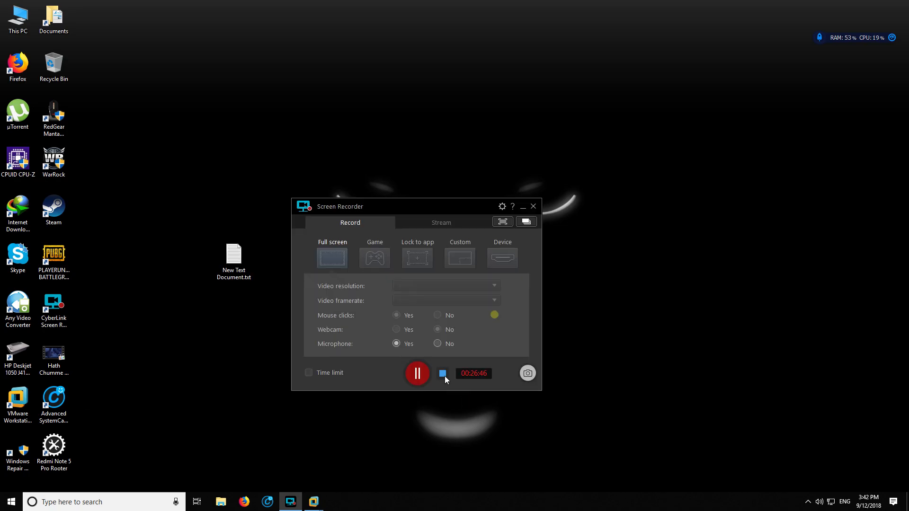